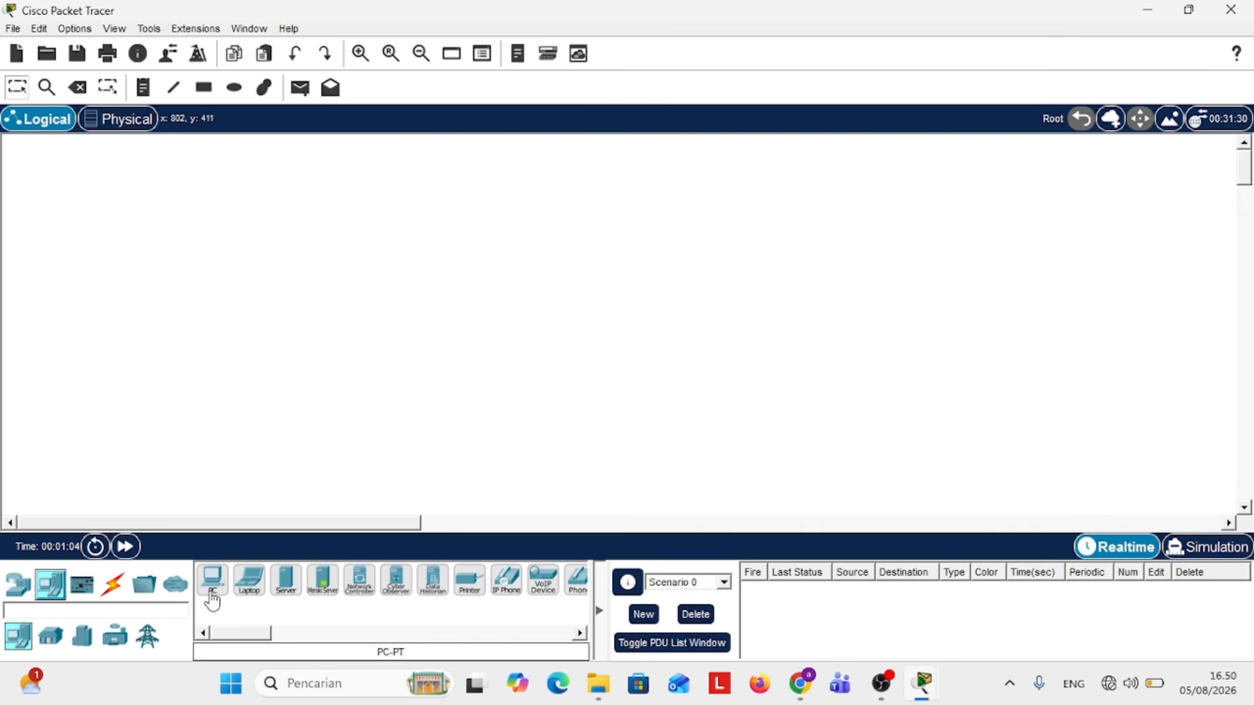
Place two PCs side by side in the lower part of the workspace, moving the first one level with the second.
left_click(212, 594)
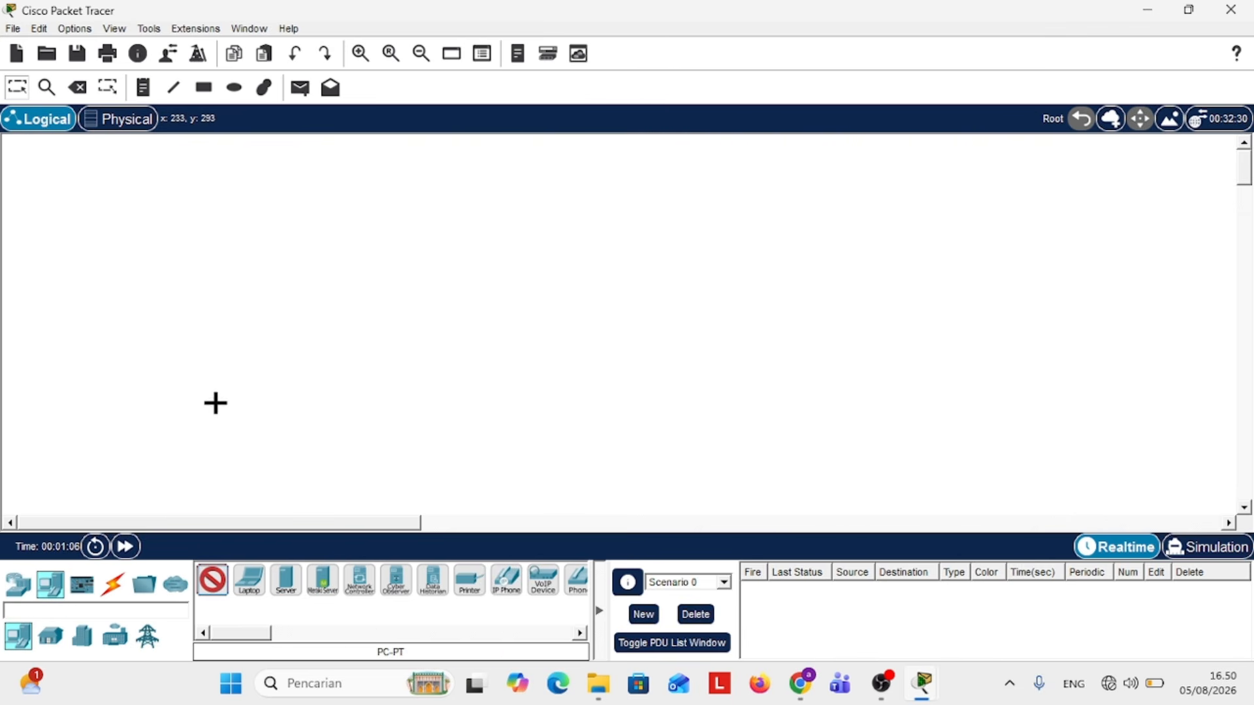
left_click(259, 260)
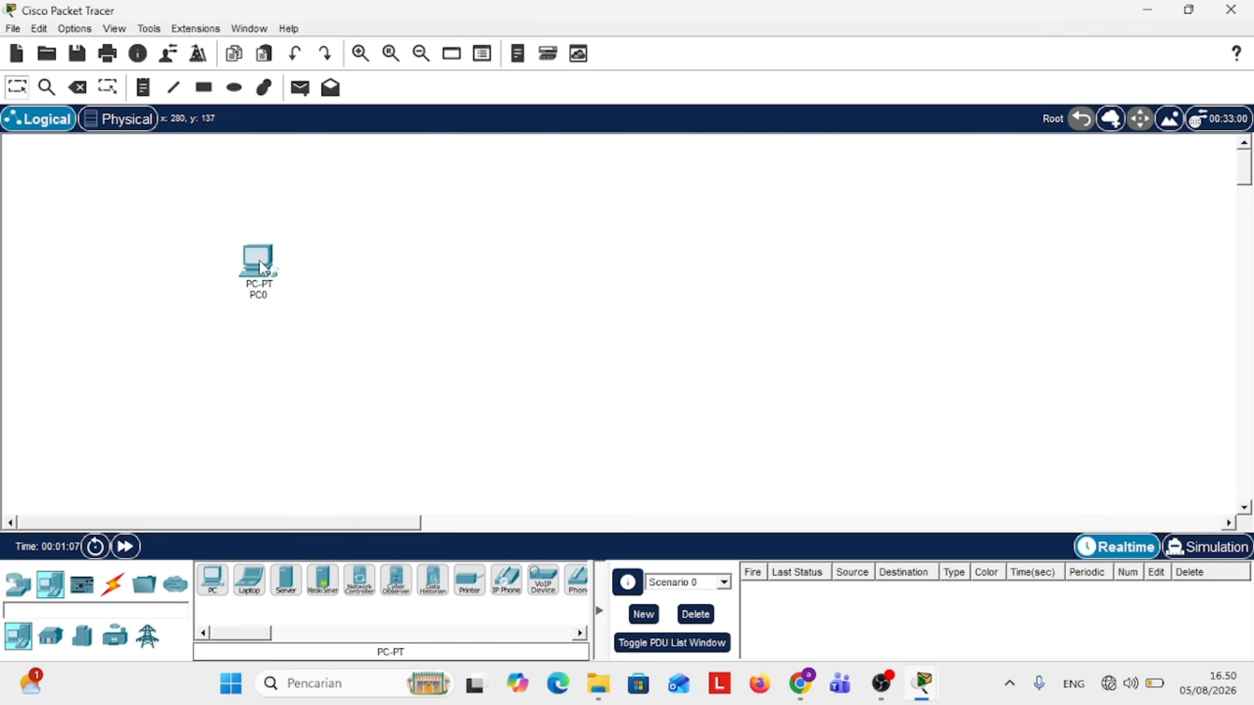
left_click(216, 586)
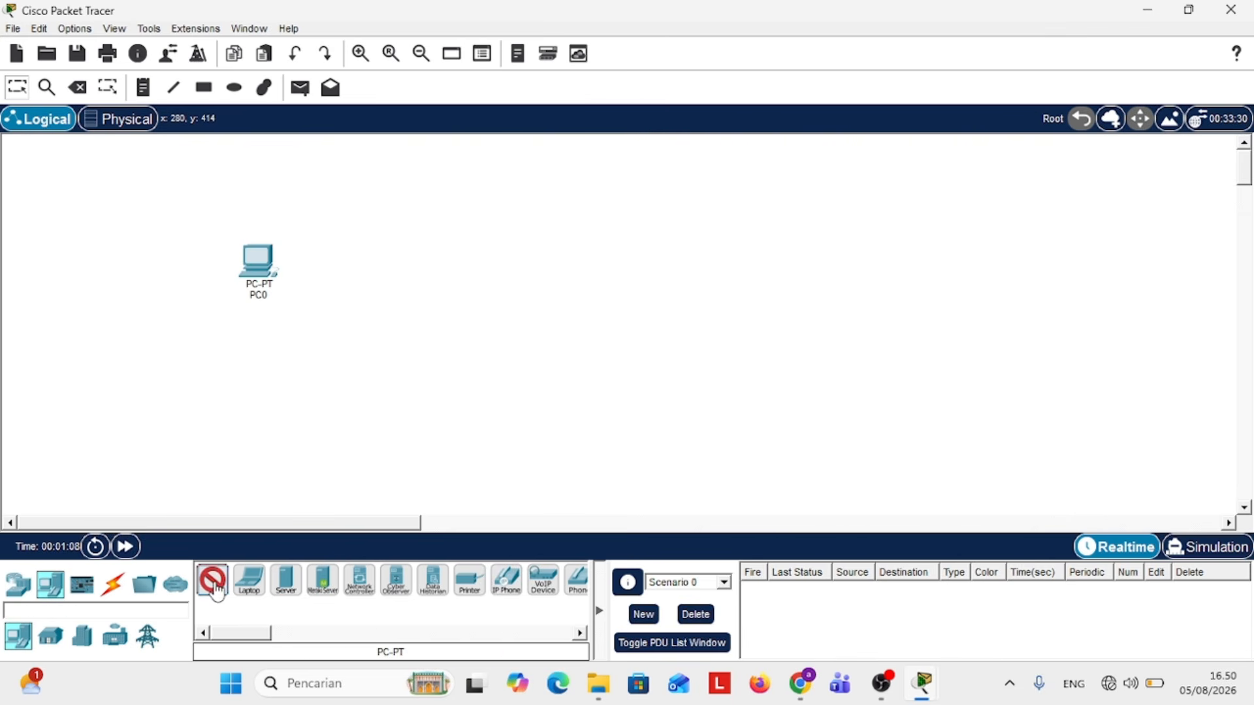
left_click(436, 401)
left_click_drag(256, 273, 263, 412)
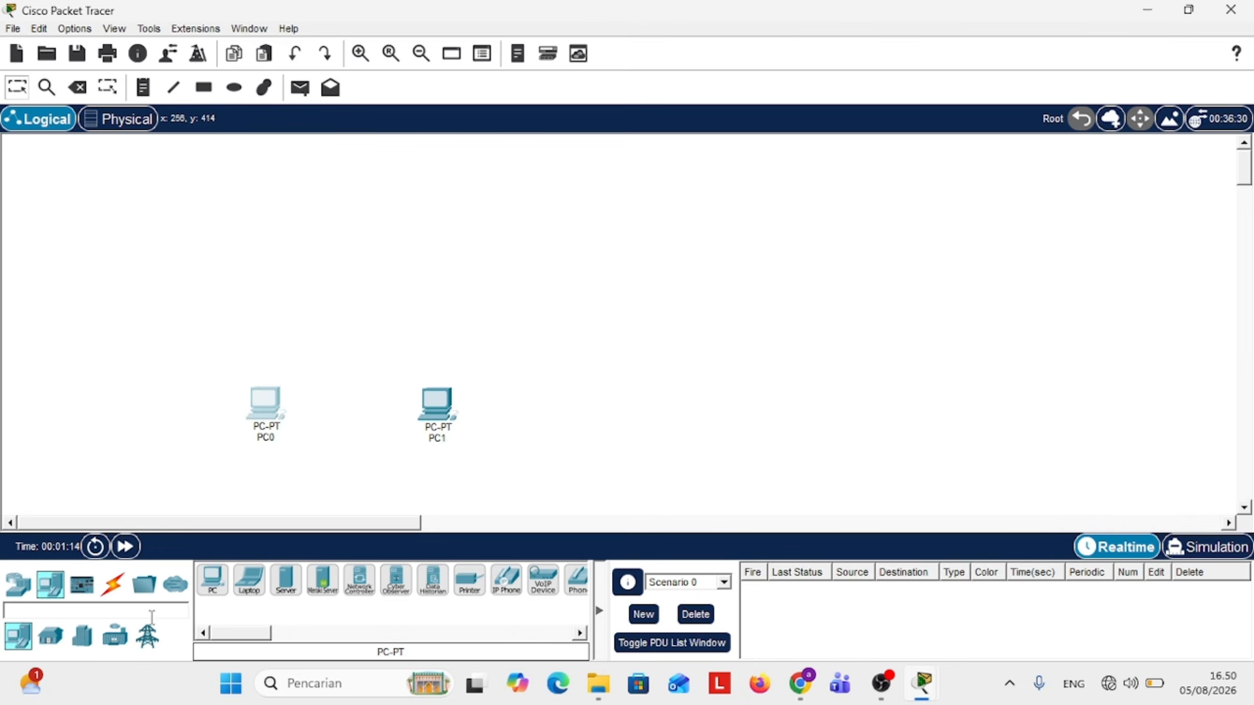
Place a 2911 router above PC0 and a 2901 router above PC1.
left_click(17, 583)
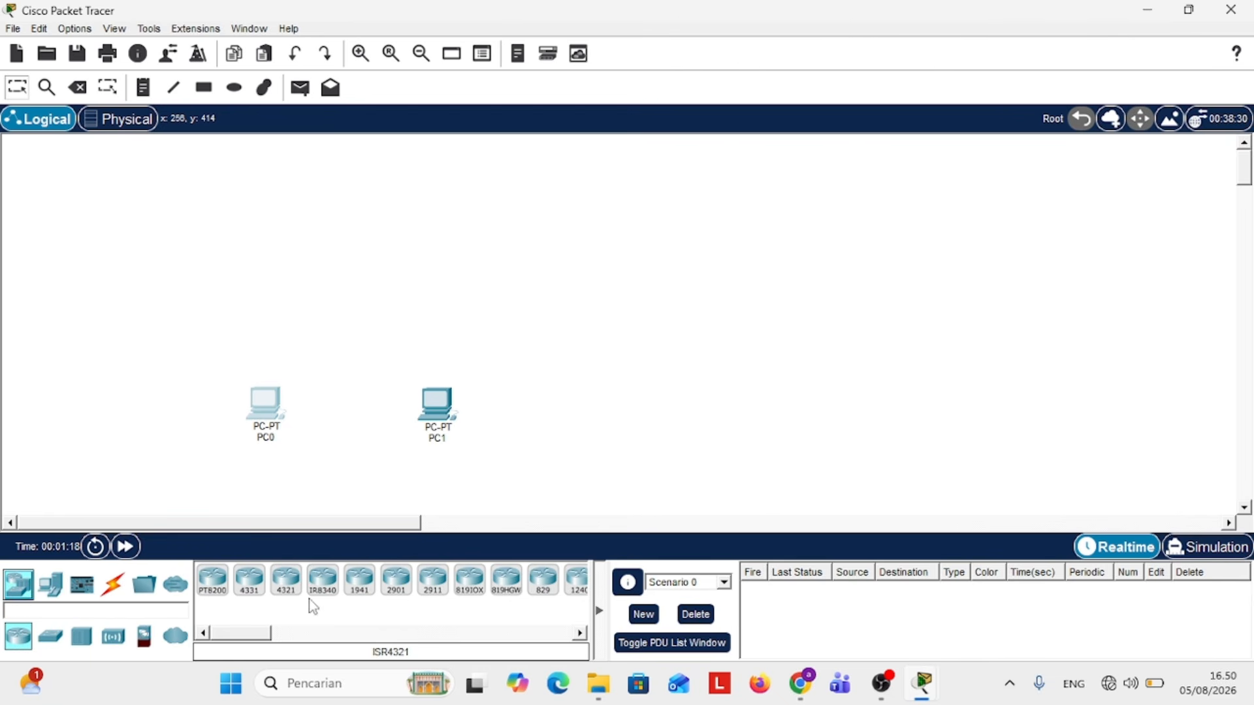
left_click(433, 583)
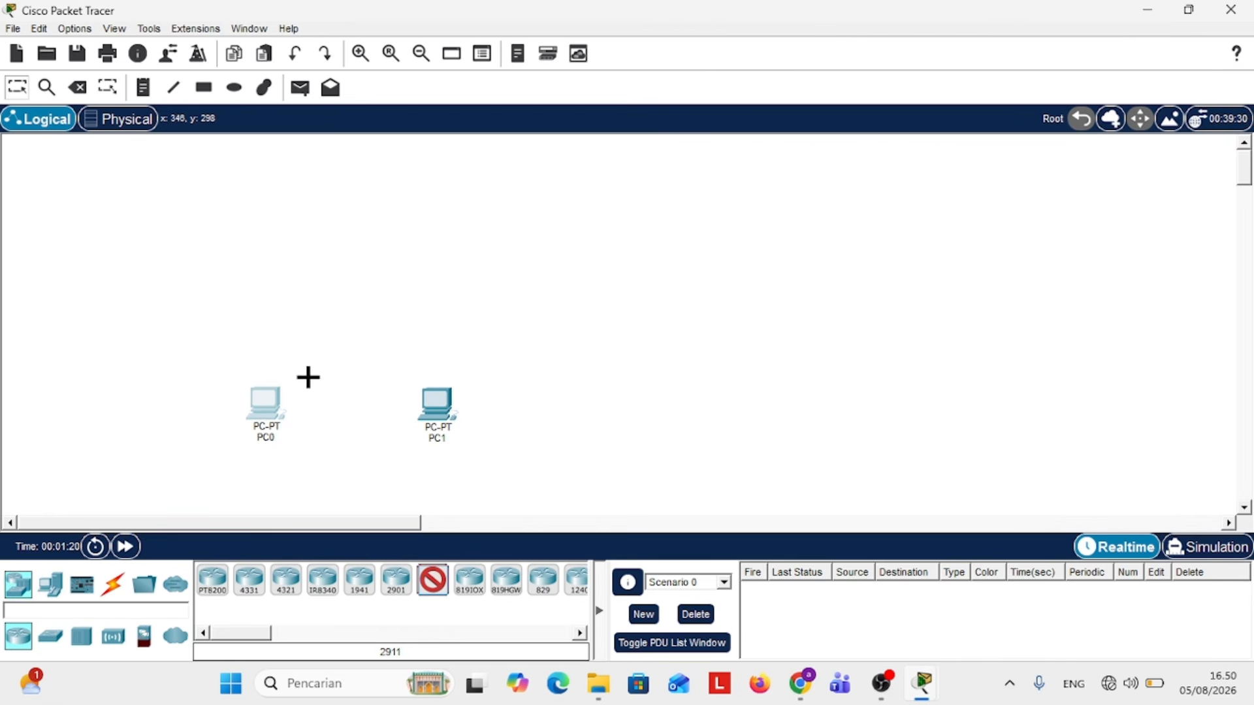
left_click(288, 307)
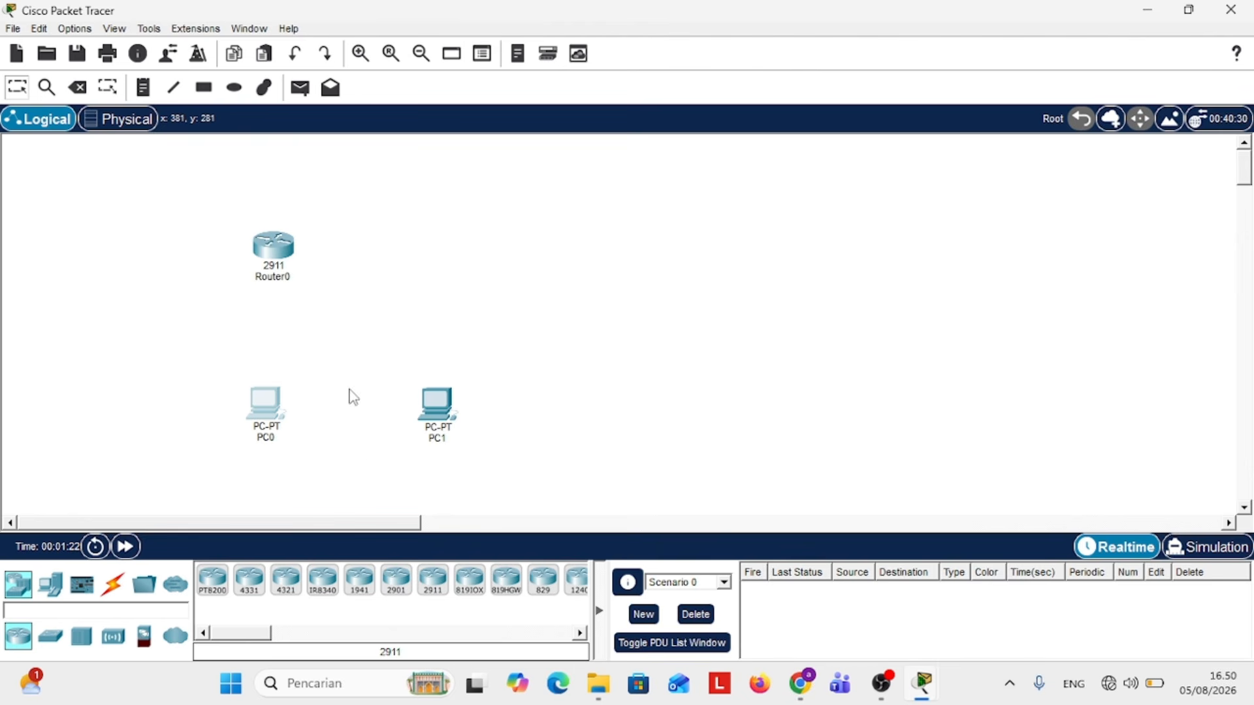
left_click(395, 579)
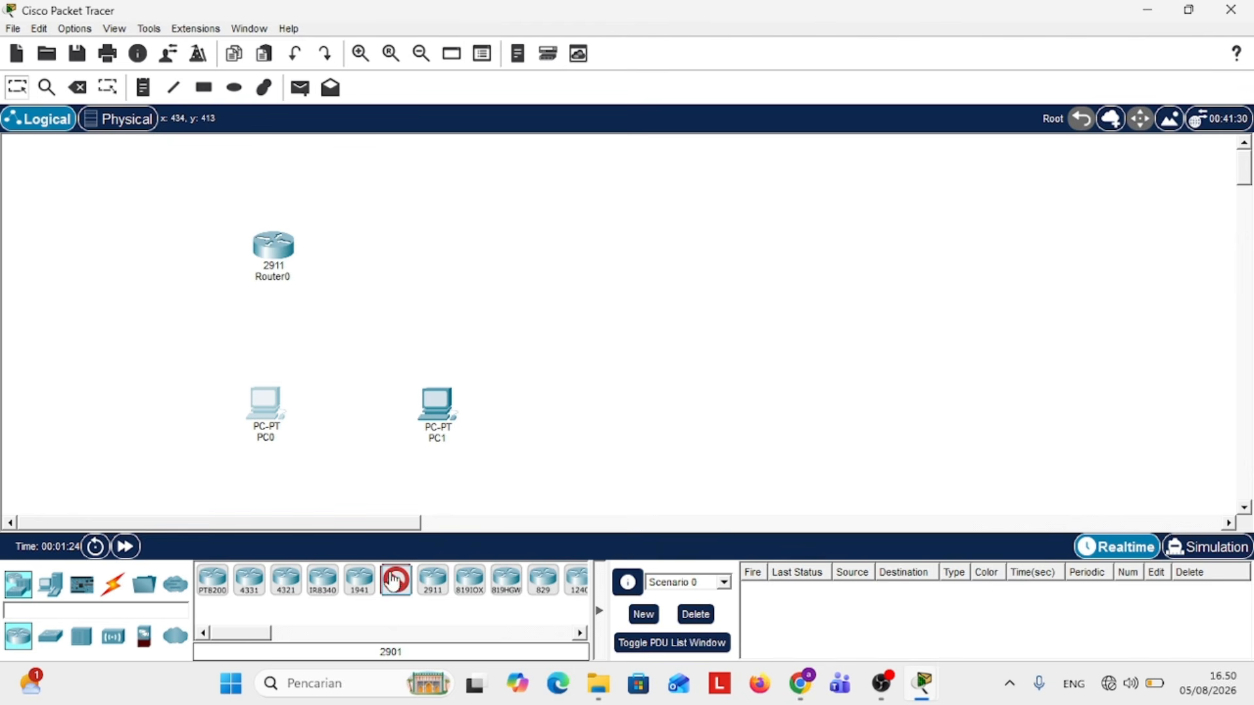
left_click(424, 243)
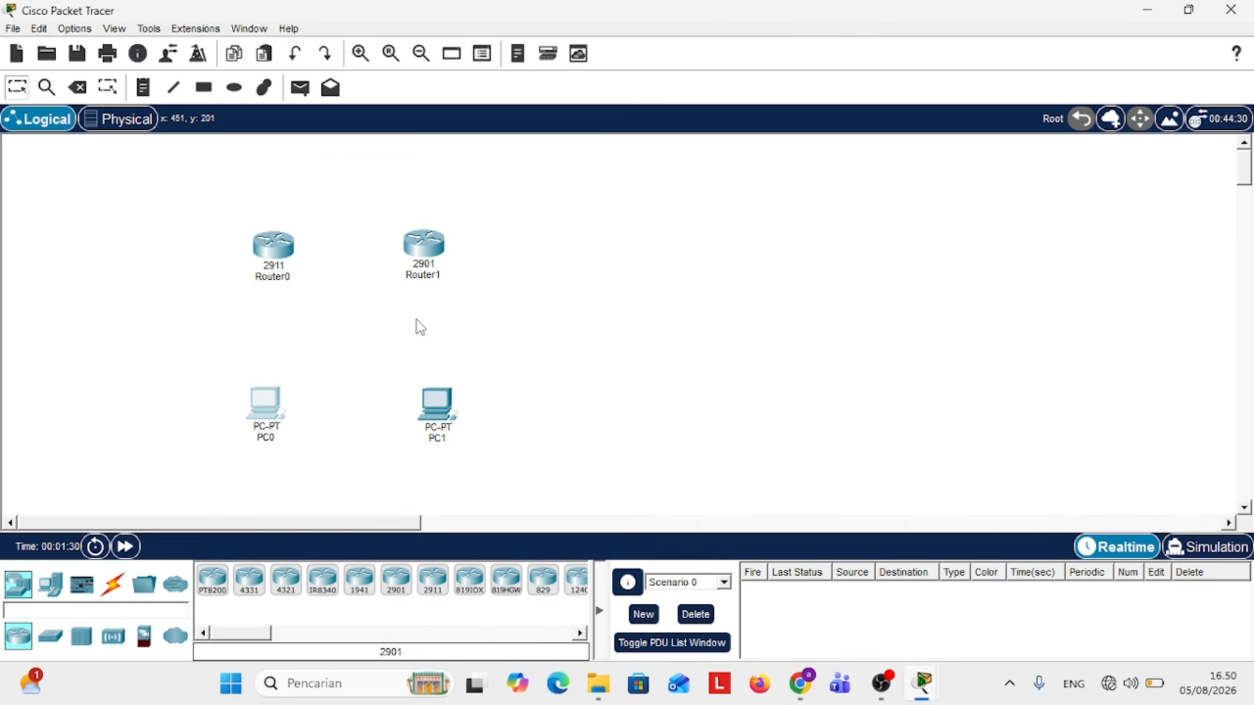
Connect the 2911 router to PC0 and to the 2901 router using the automatically chosen connection type.
left_click(112, 587)
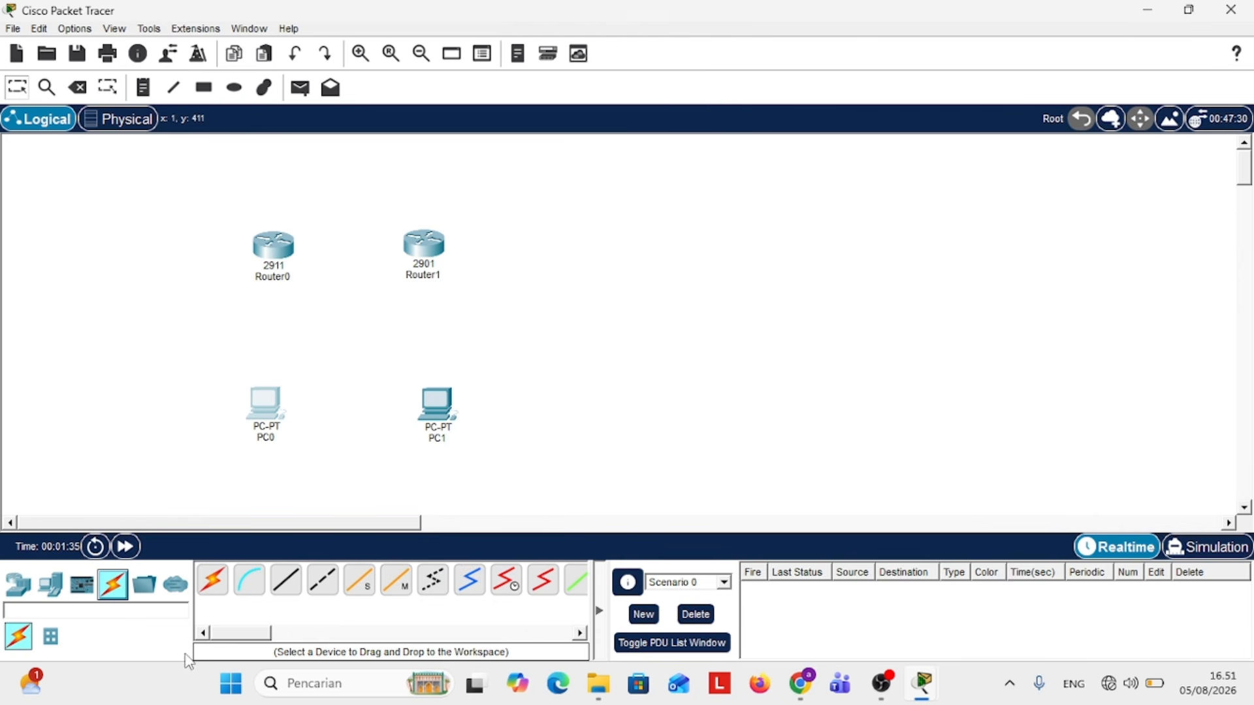
left_click(211, 582)
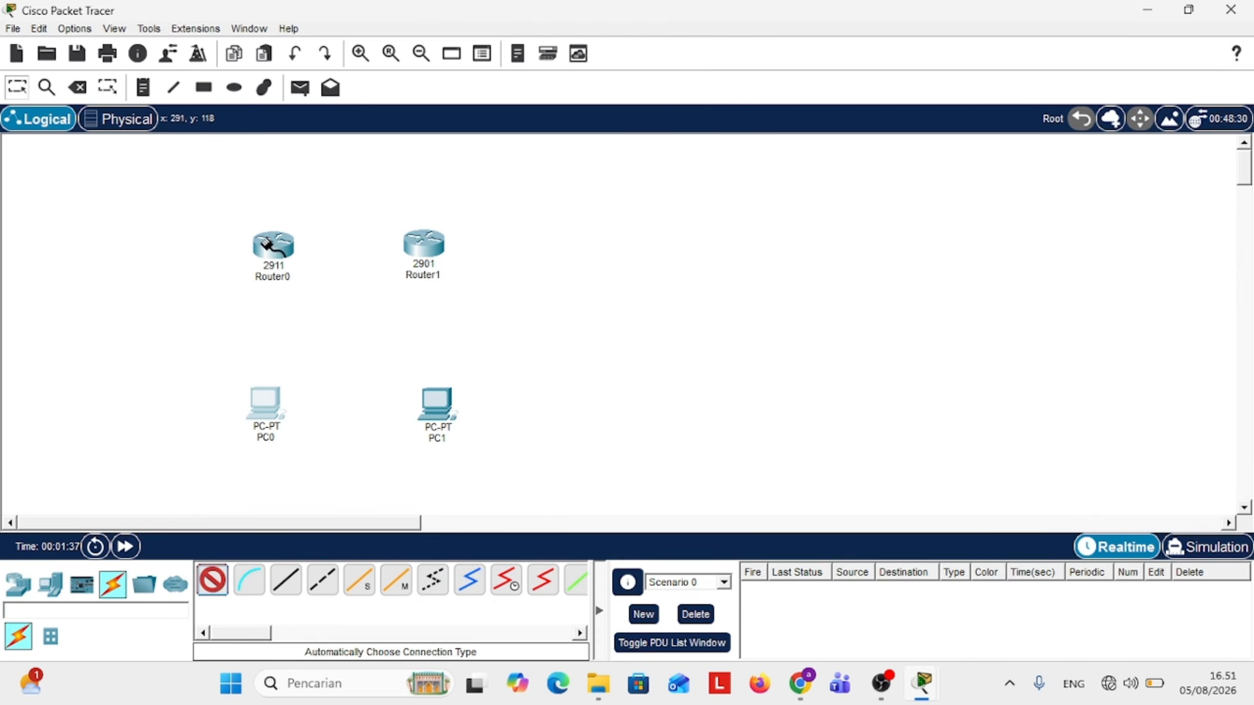
left_click(273, 251)
left_click(262, 410)
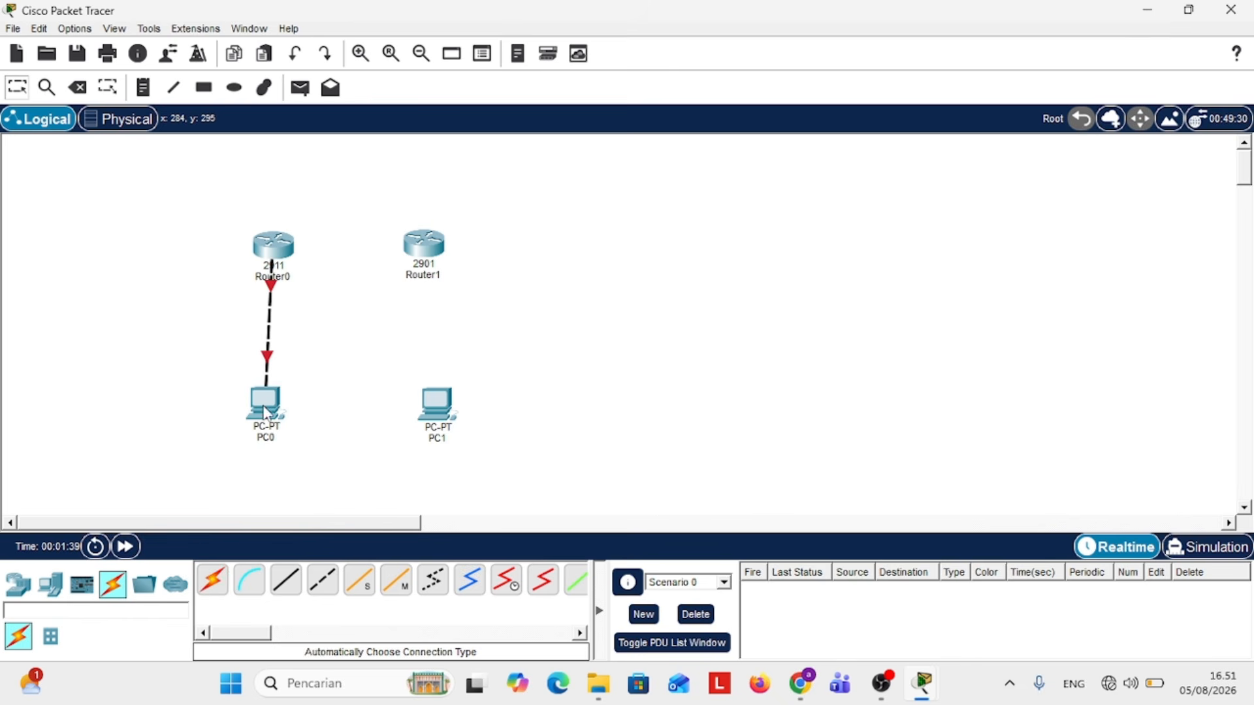
left_click(211, 580)
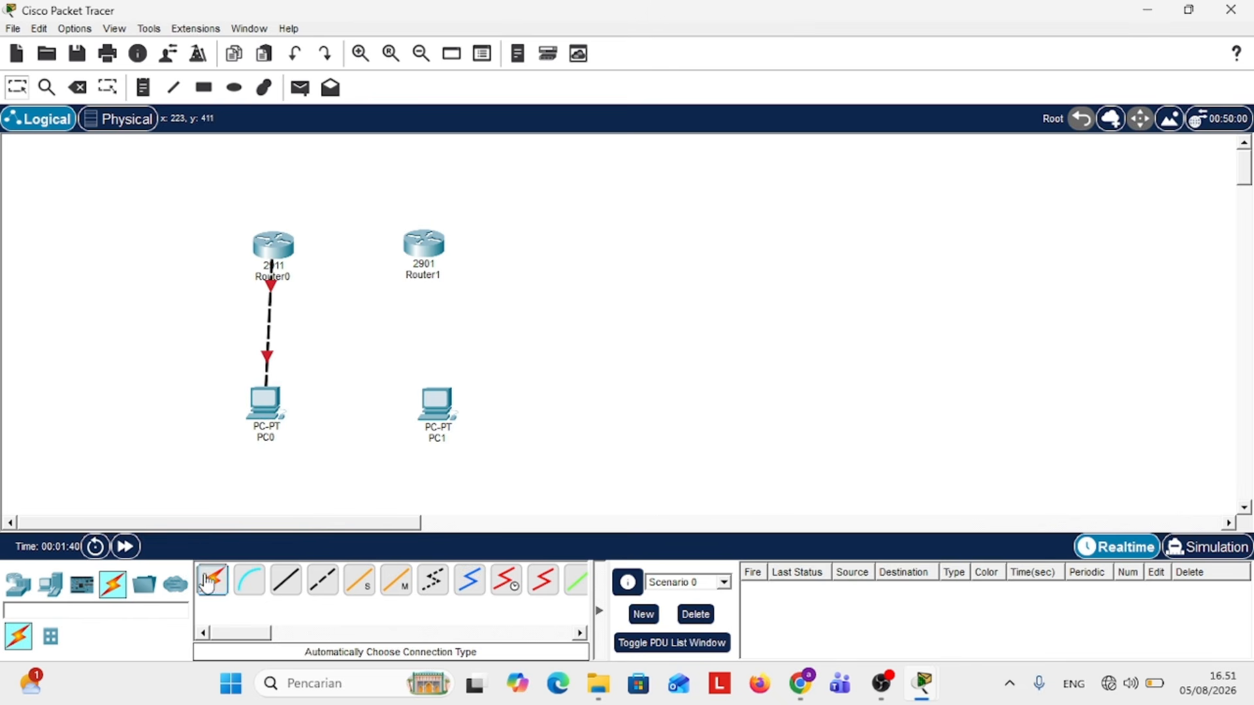
left_click(272, 248)
left_click(426, 246)
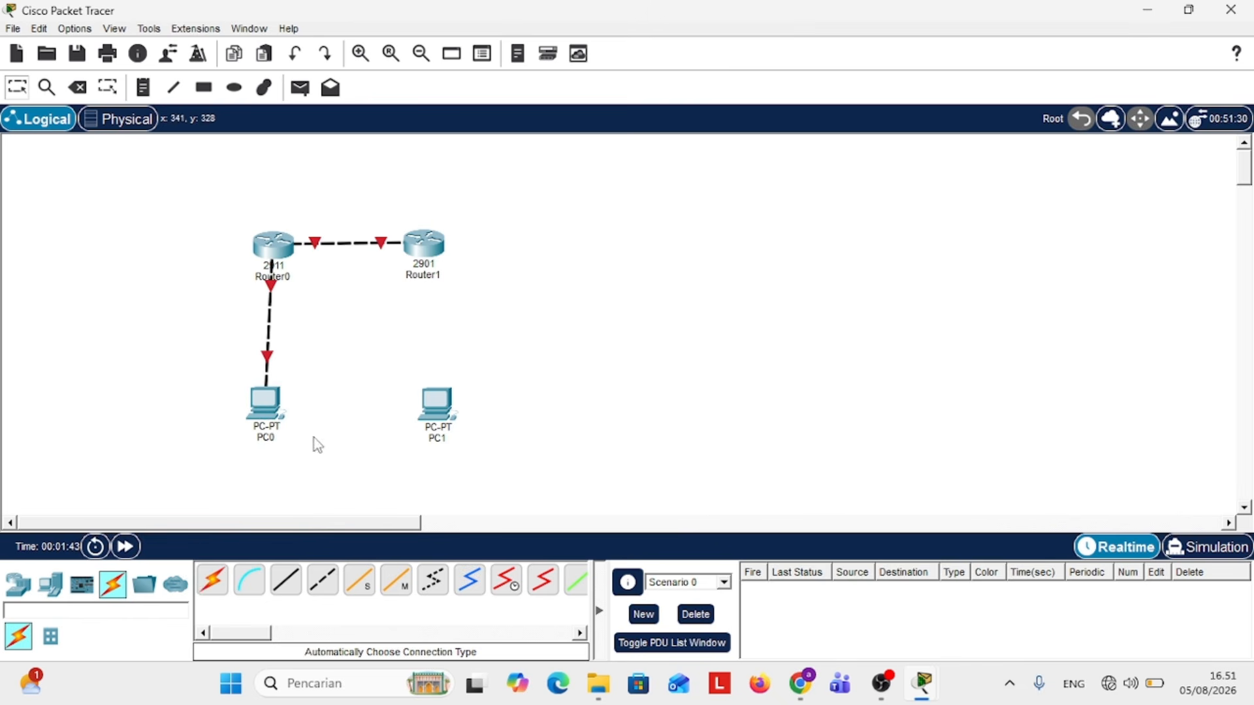
Connect the 2901 router to PC1 using the automatically chosen connection type.
left_click(203, 587)
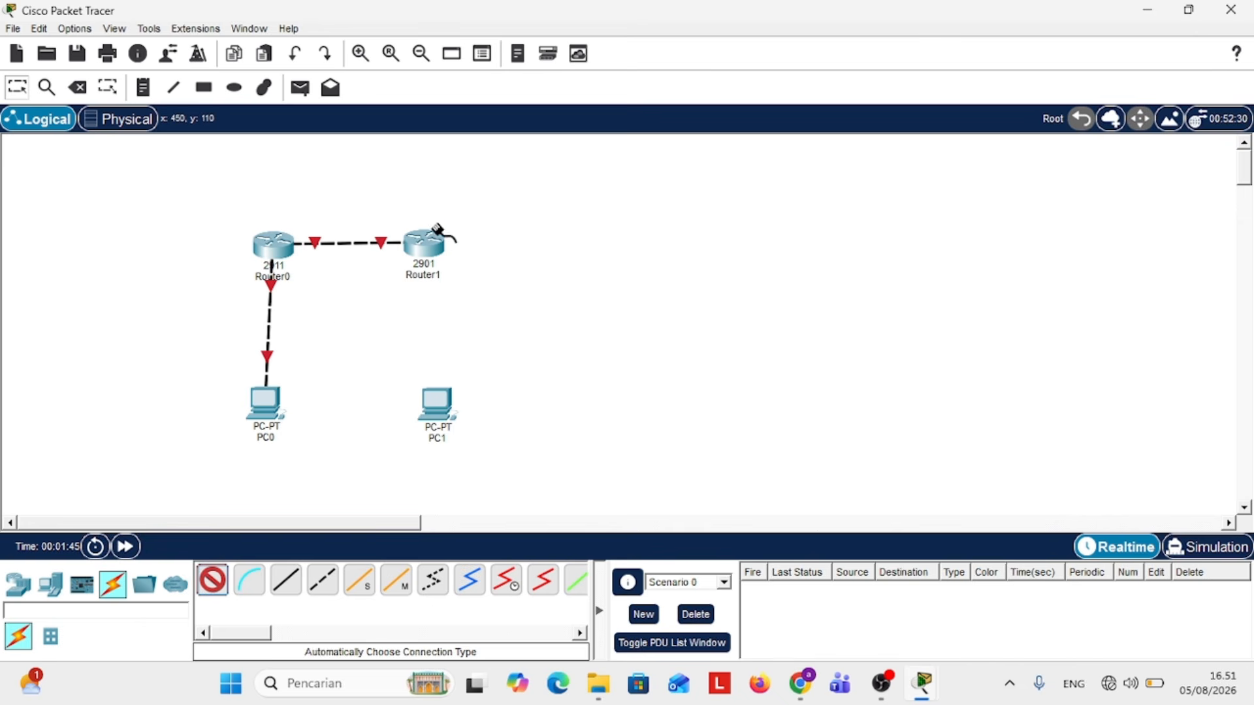
left_click(437, 245)
left_click(433, 390)
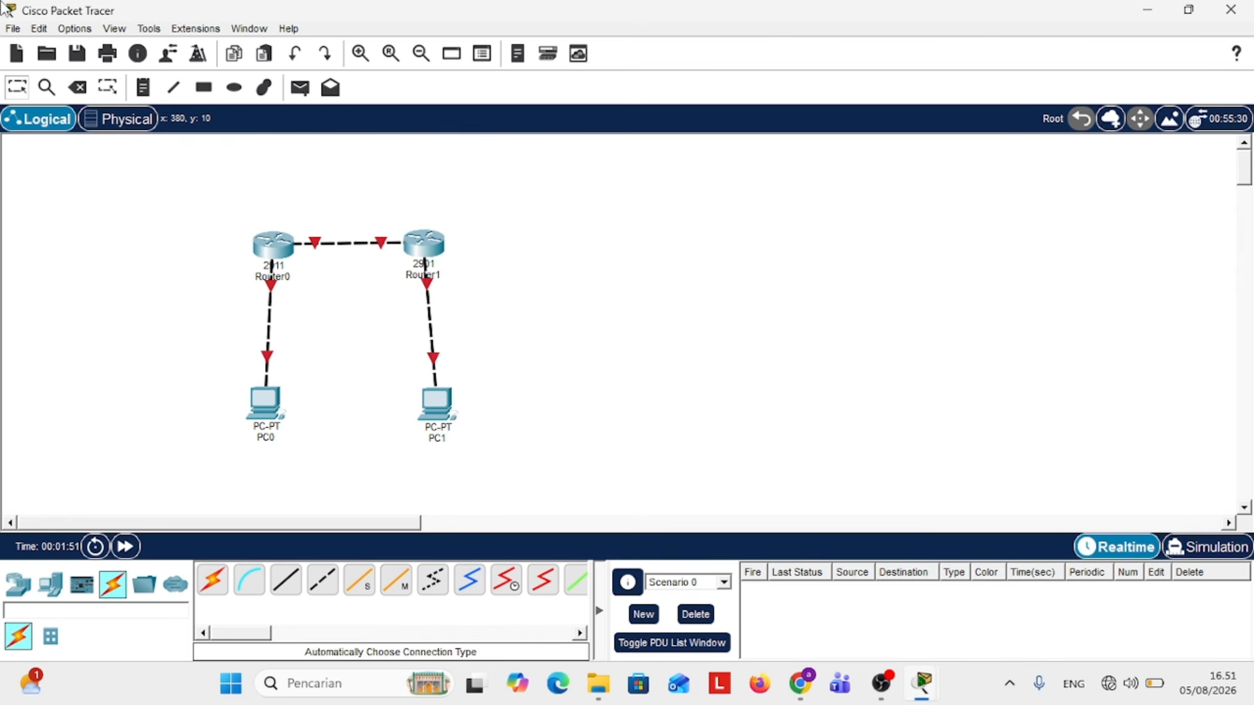
Add the note 192.168.1.1/24 beside PC0 and the note 192.168.1.2 beside Router0.
left_click(143, 87)
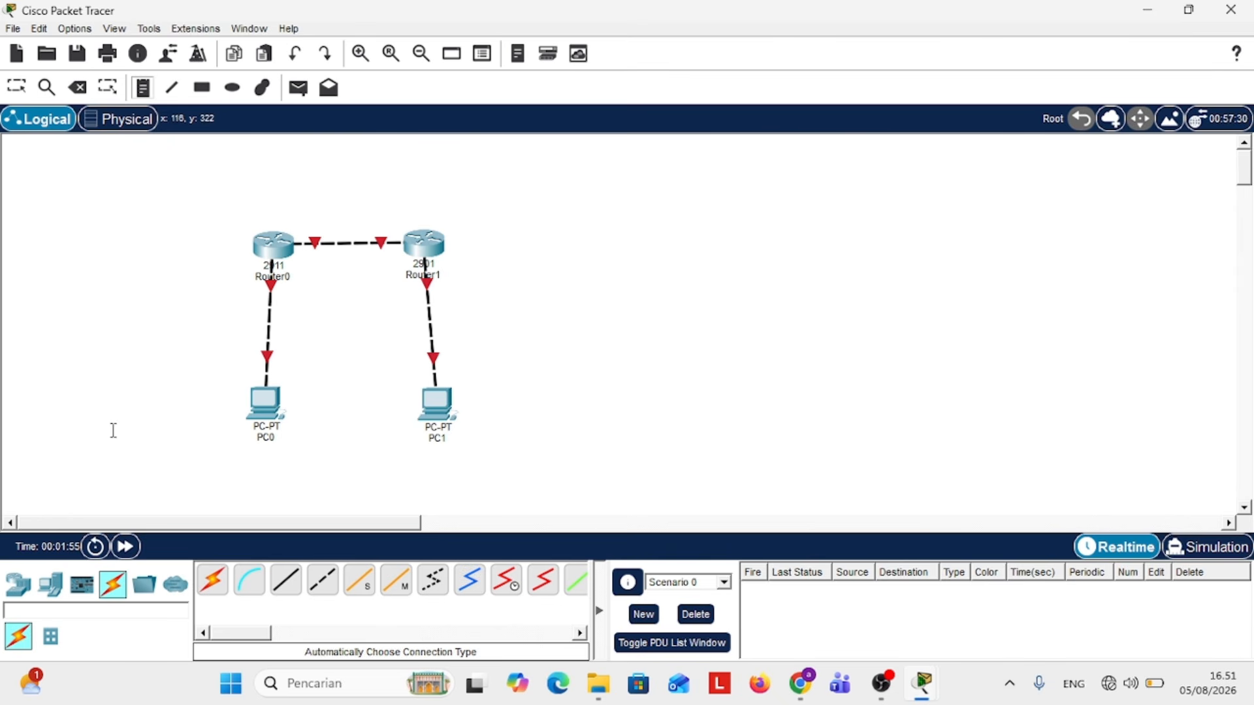
left_click(131, 407)
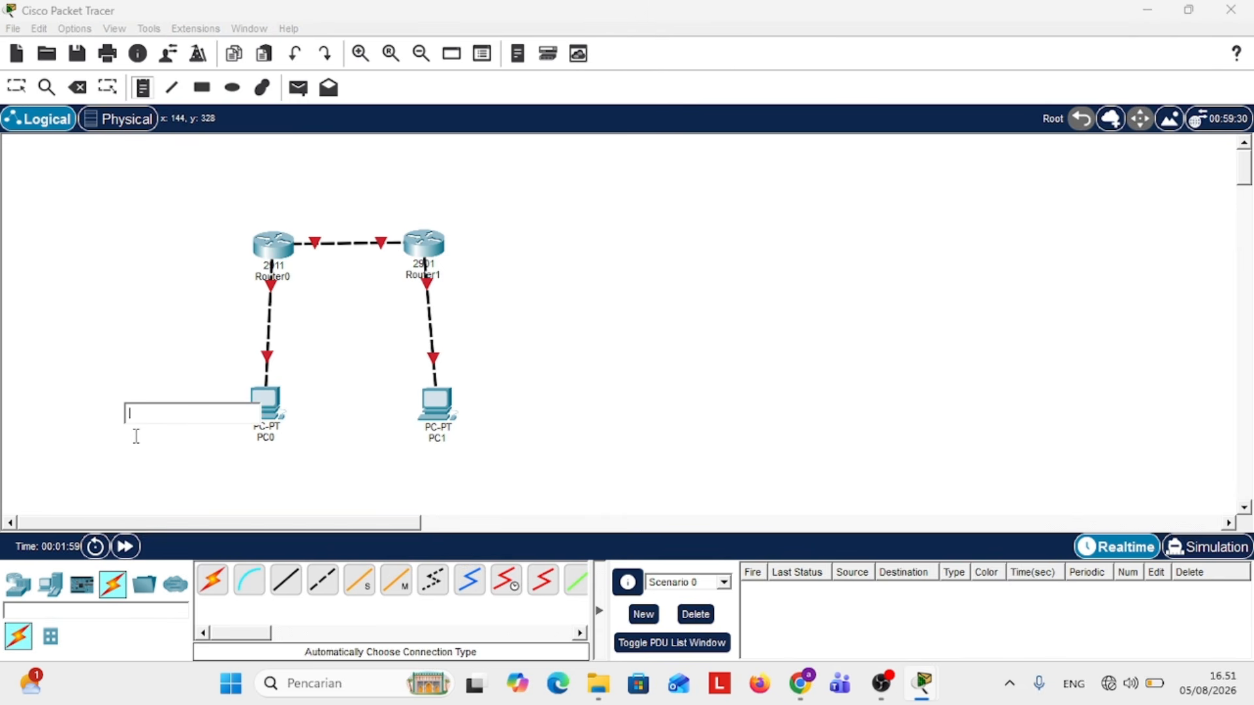
type("1")
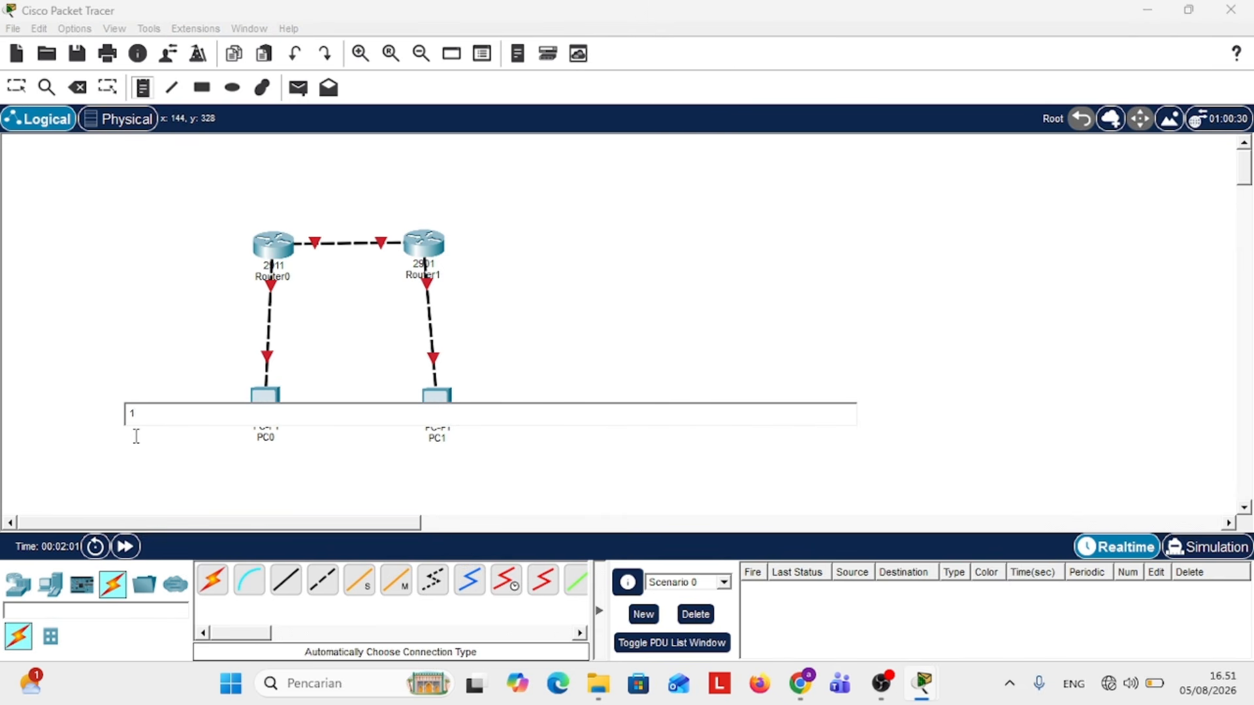
type("92.168.1.1/24")
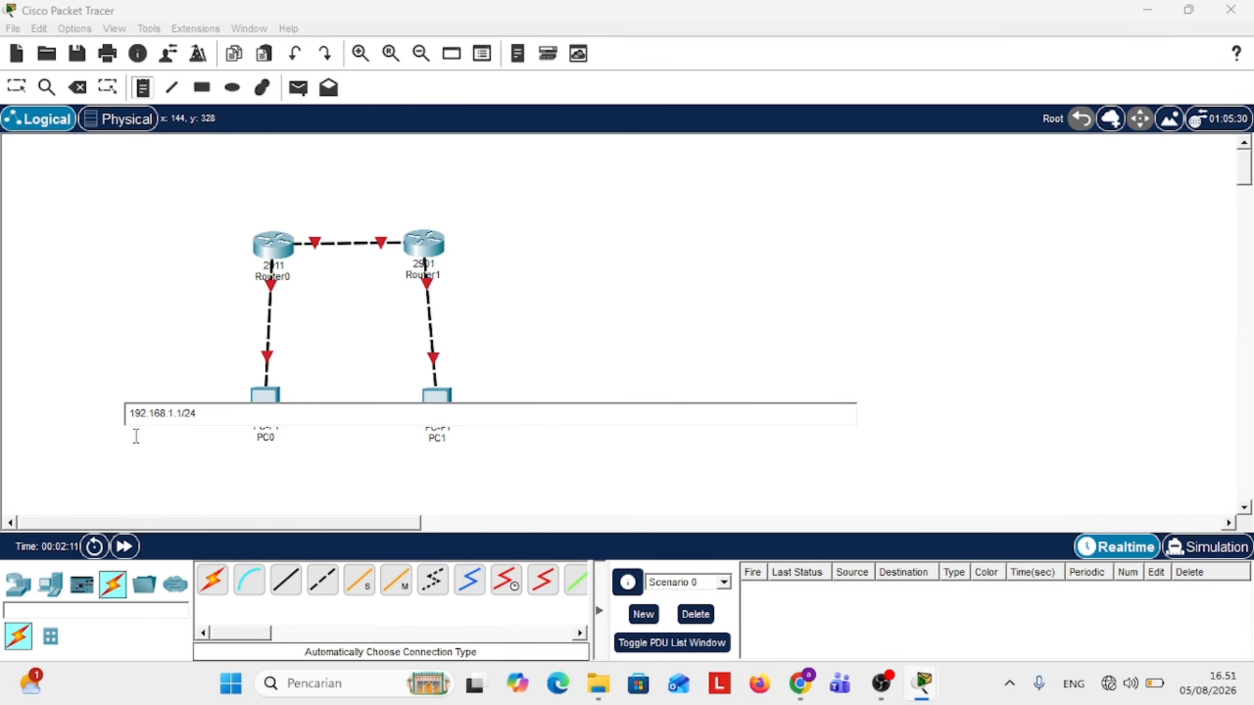
left_click(145, 246)
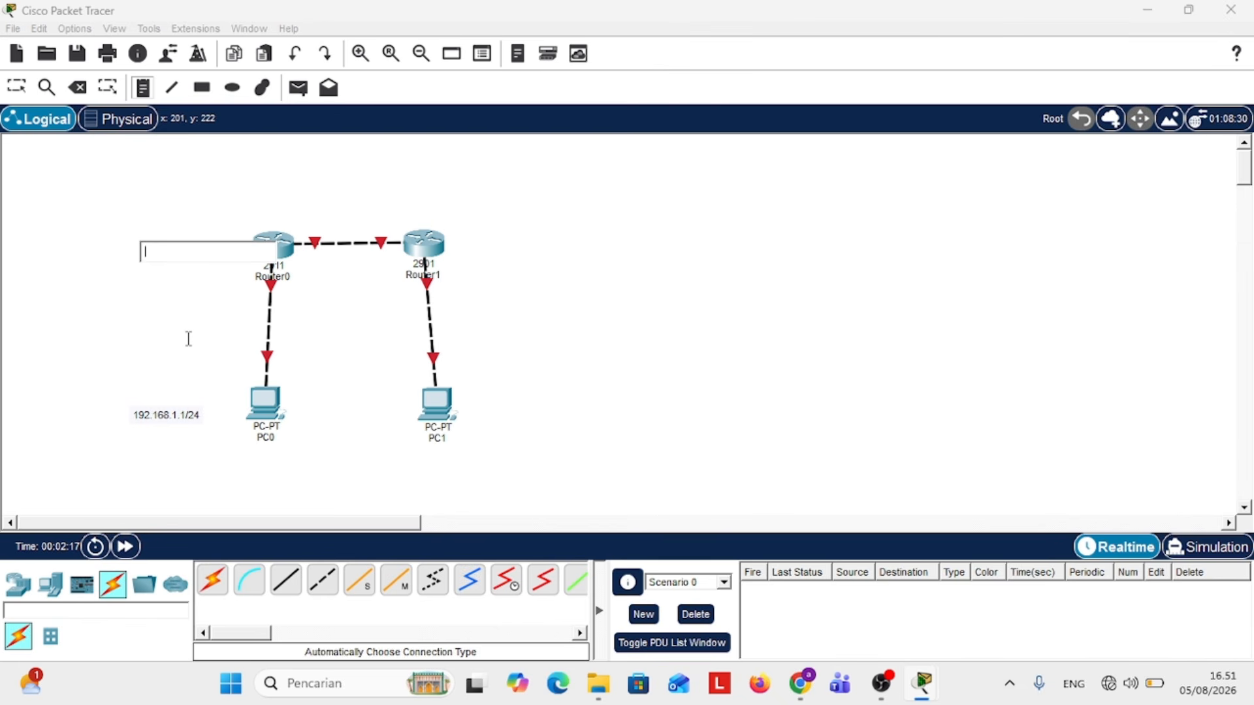
type("19")
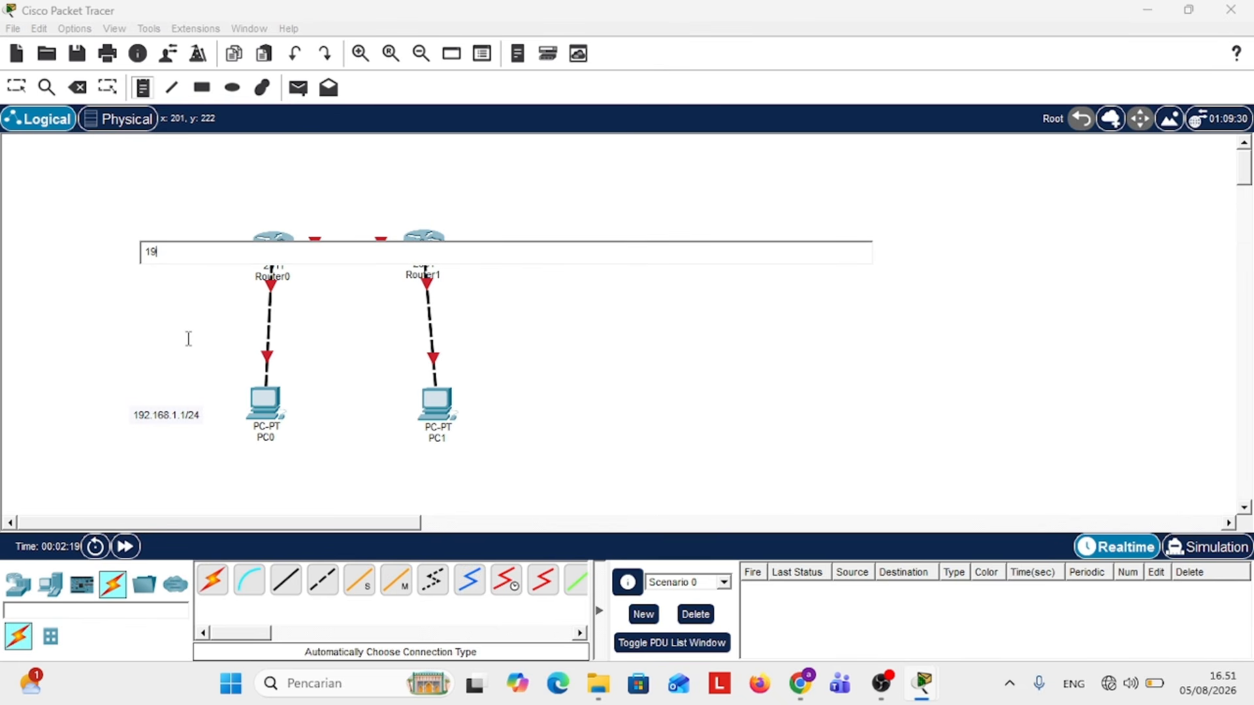
type("2.16")
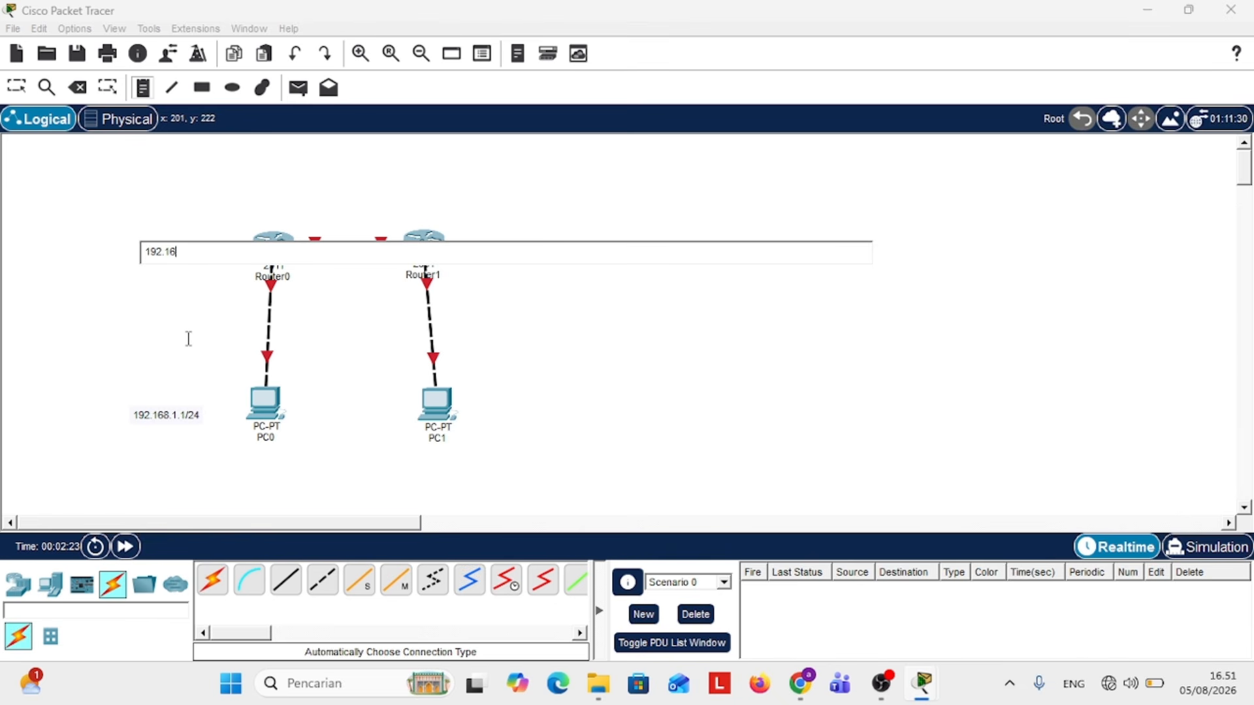
type("8.1.")
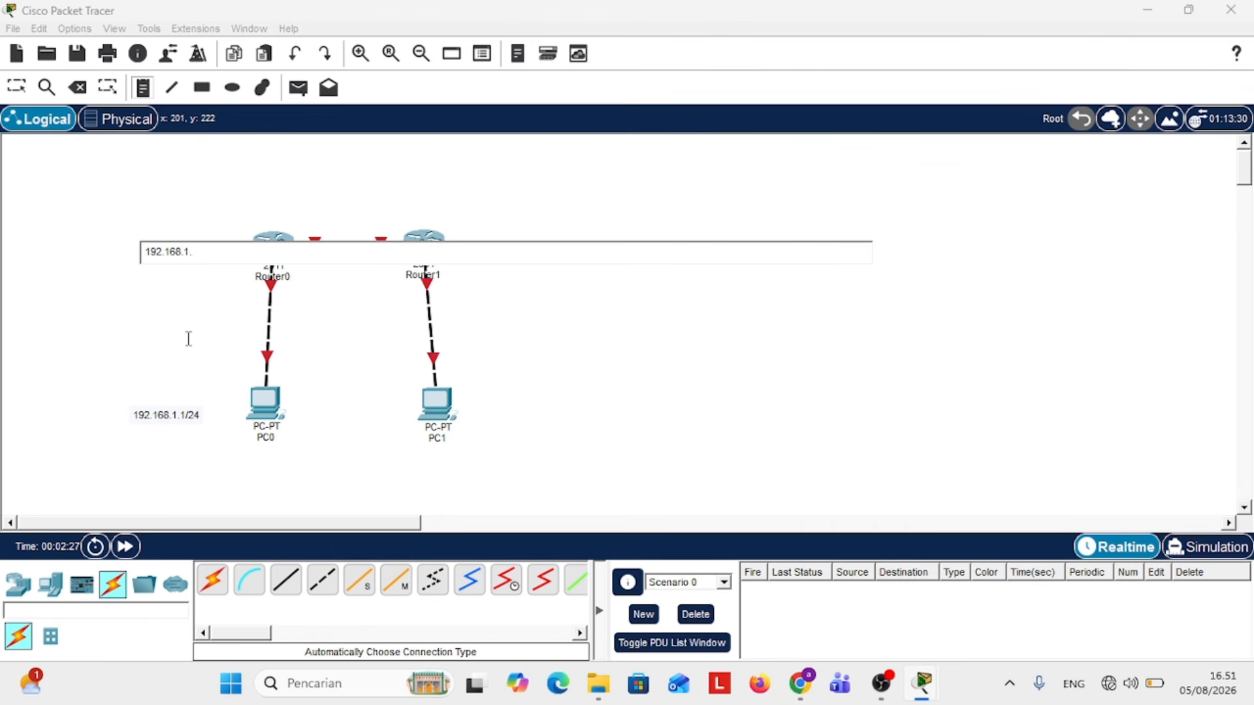
type("2")
Add the note 192.168.2.1/24 beside PC1 and the note 192.168.2.2 beside Router1.
left_click(482, 406)
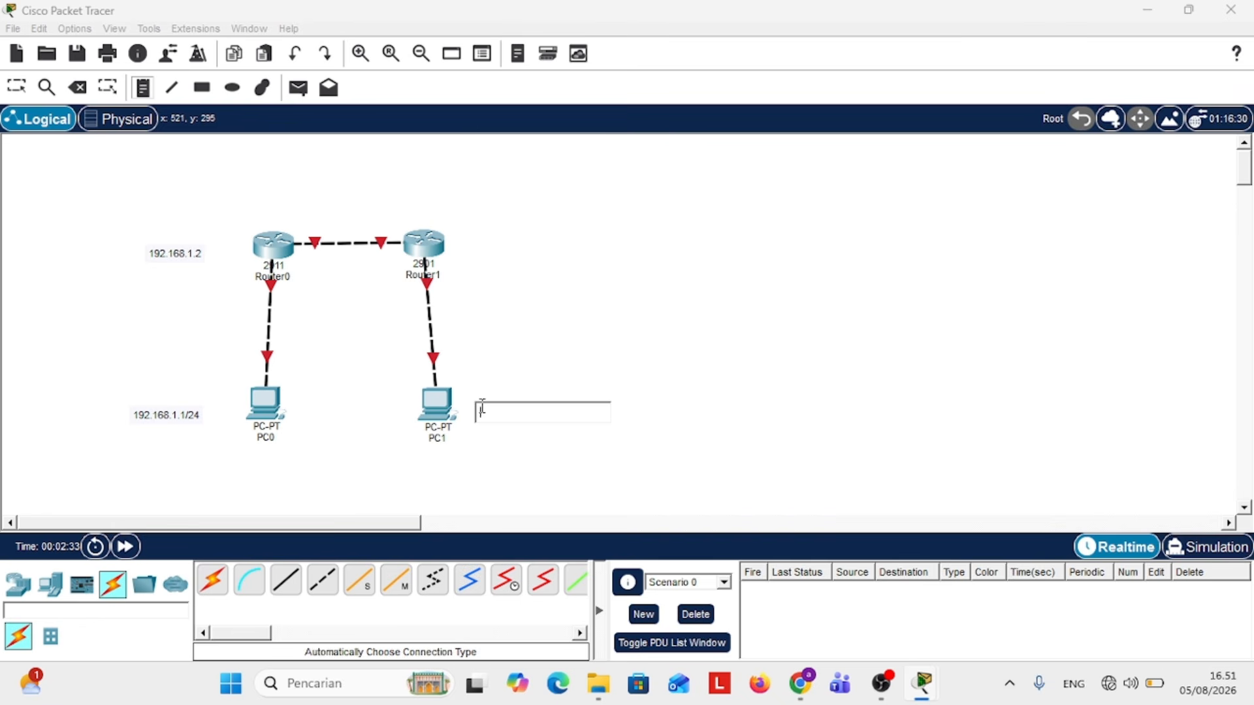
type("19")
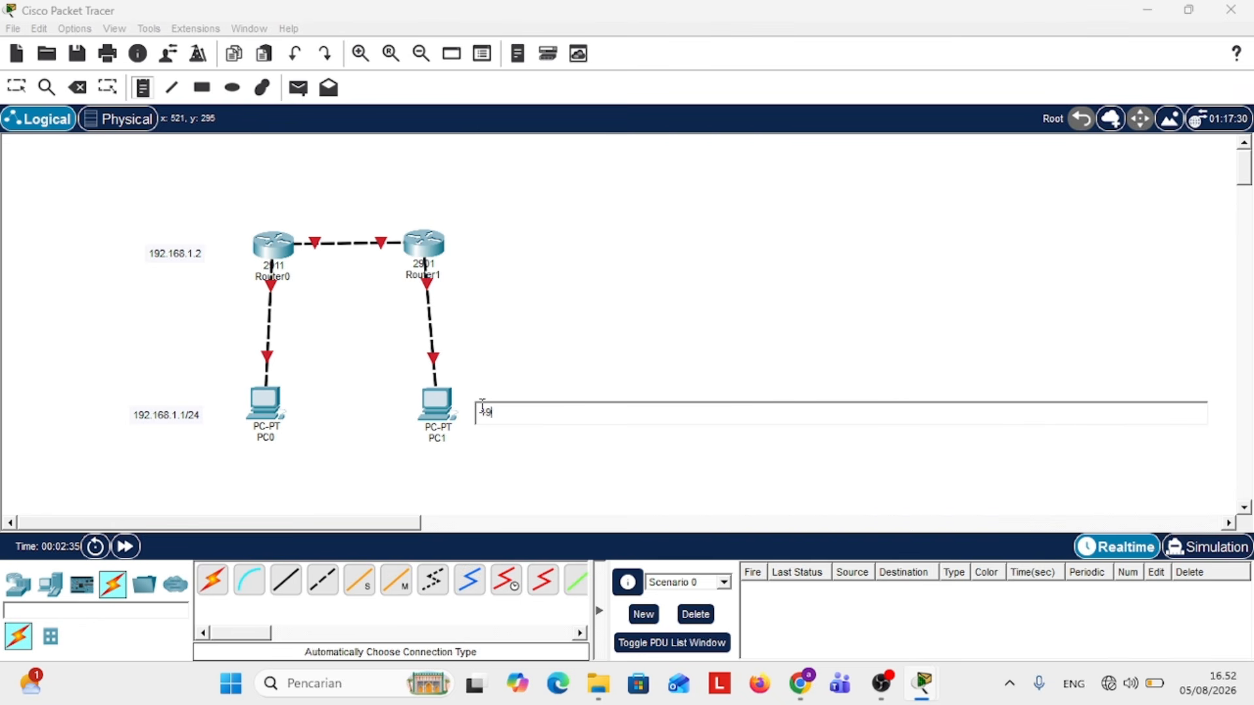
type("2.168.2.1/24")
left_click(468, 241)
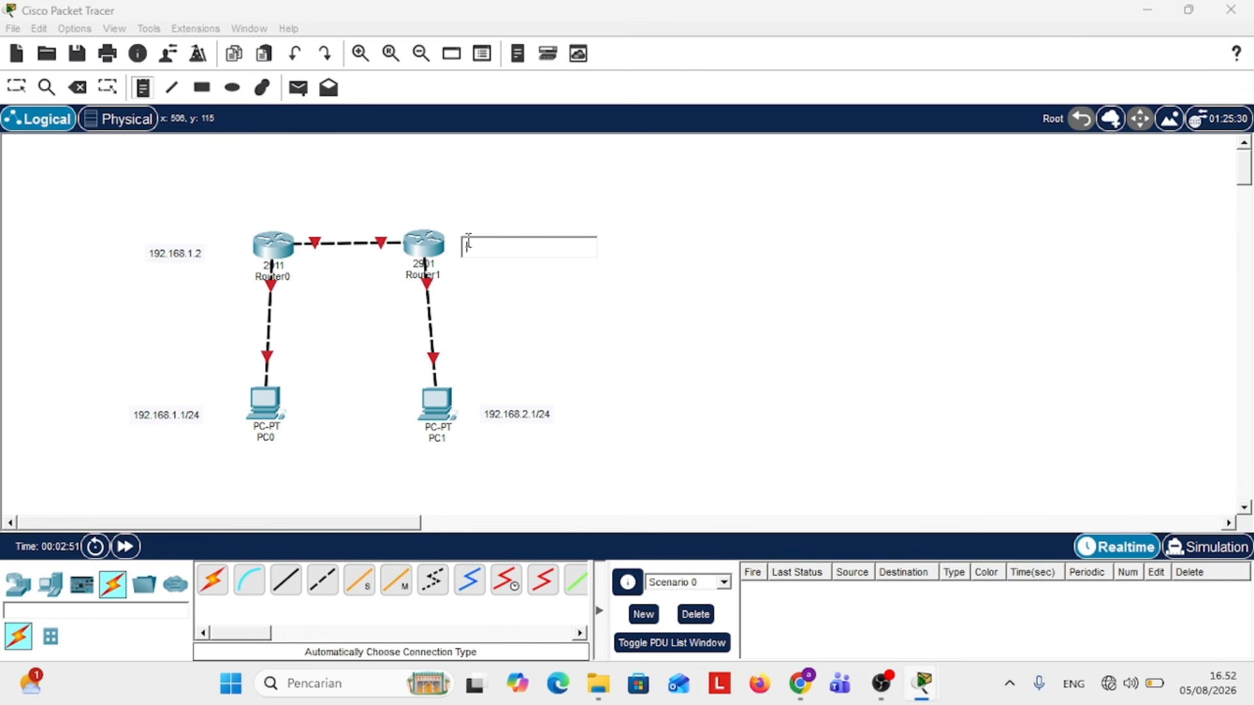
type("192")
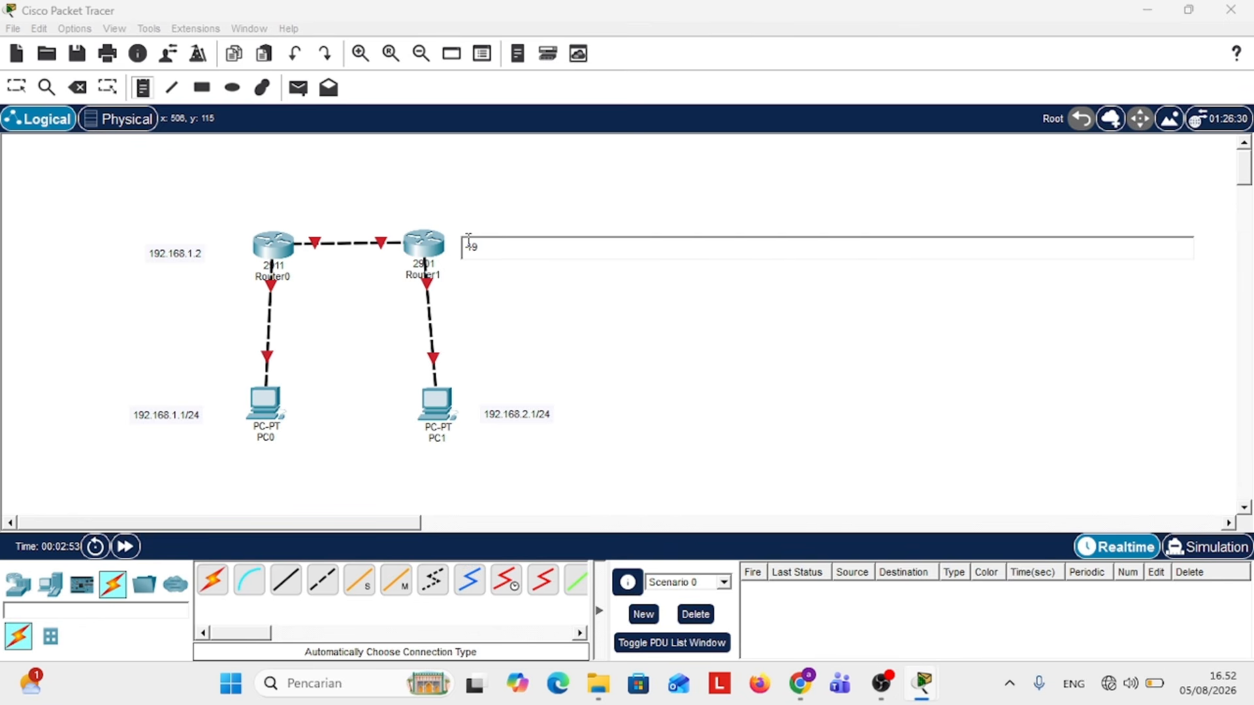
type(".168.2.2")
Label the router-to-router link with the note 10.10.10.1/30 above Router0 and 10.10.10.2/30 above Router1.
left_click(217, 213)
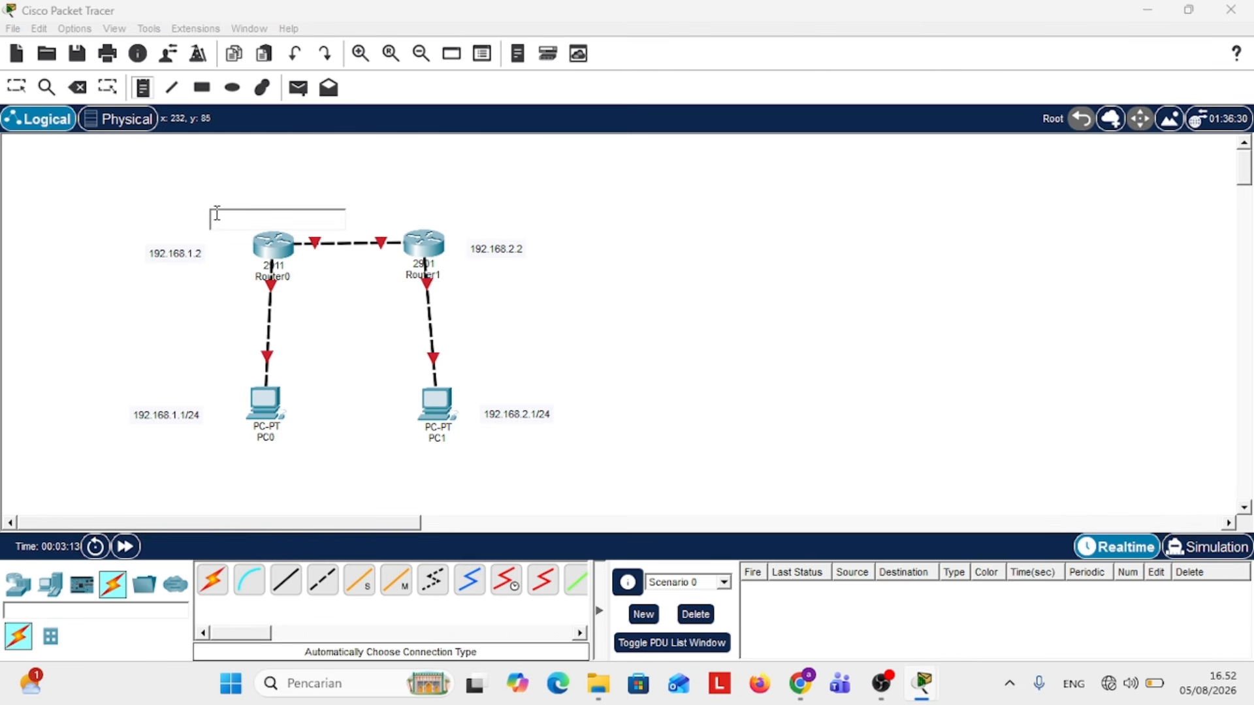
type("10")
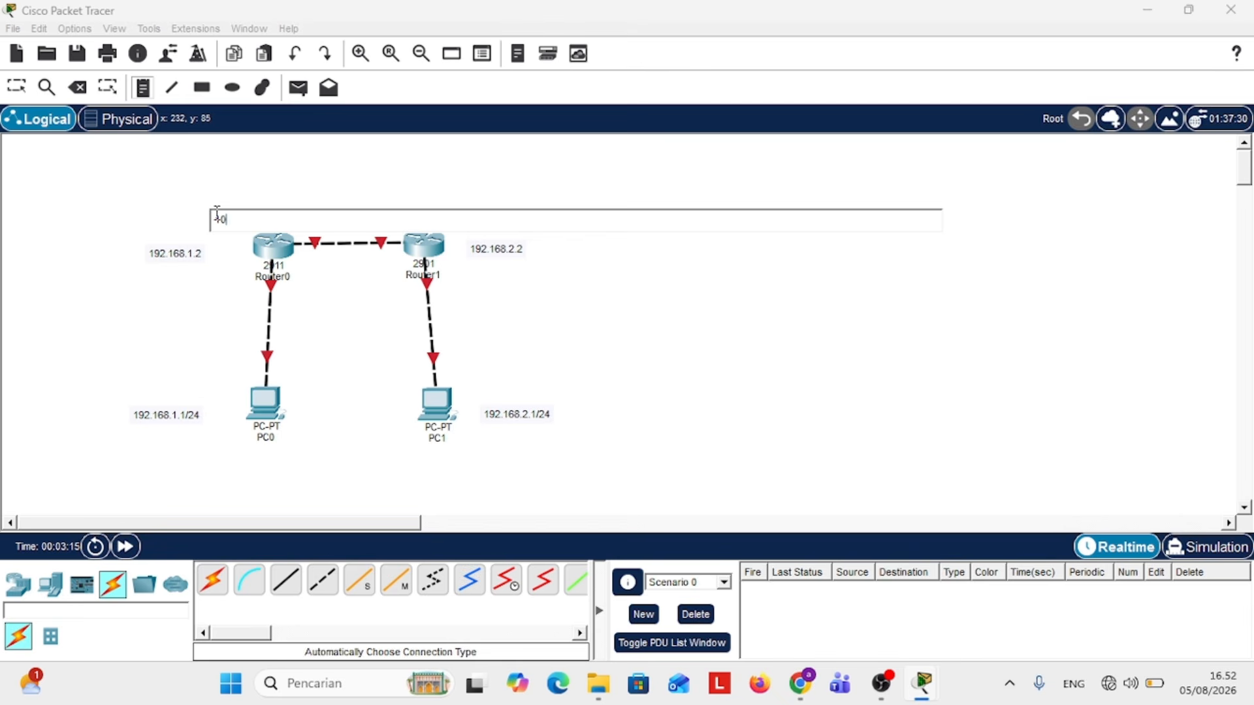
type(".10.10.10.1/30")
left_click(407, 203)
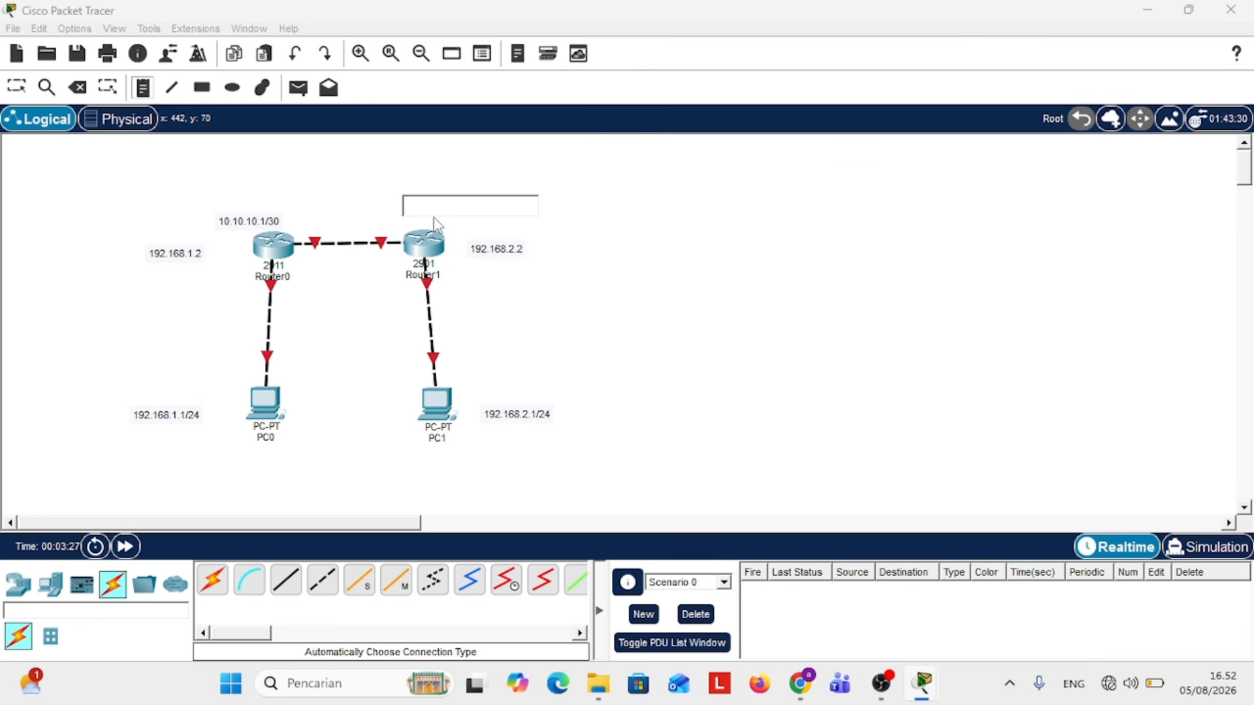
type("10.")
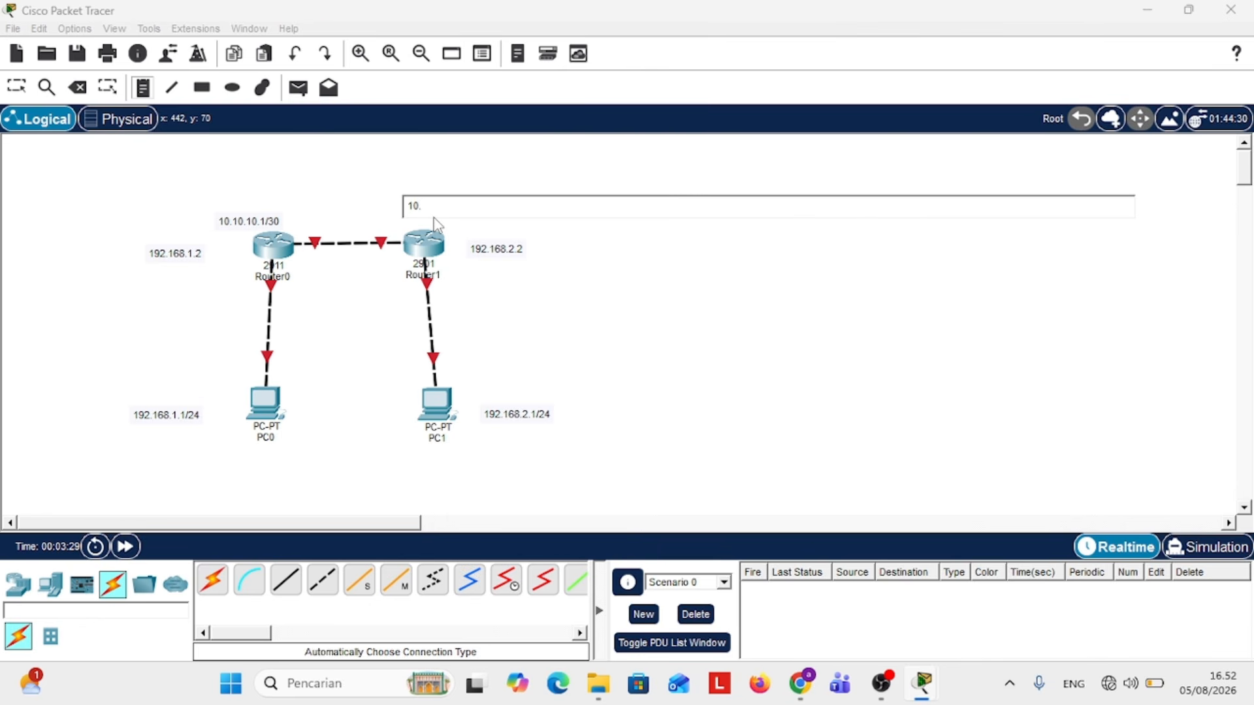
type("10.10.2/30")
left_click(16, 86)
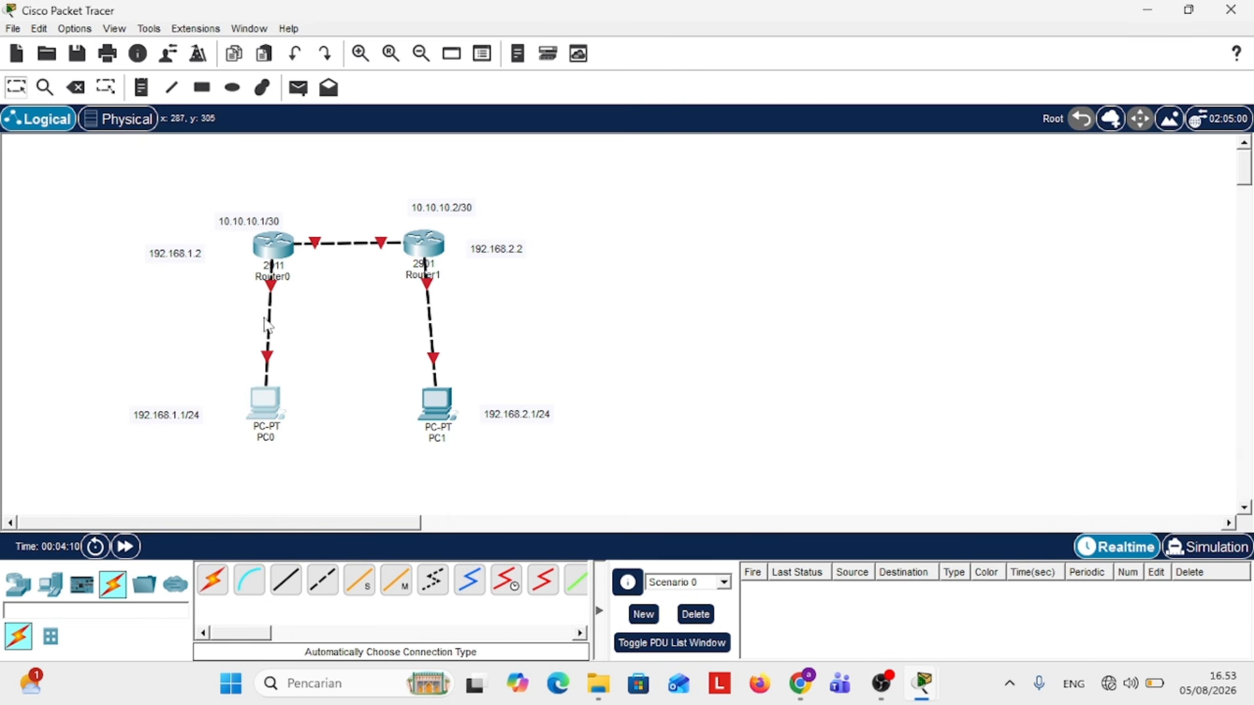
Configure PC0 with static IPv4 address 192.168.1.1, subnet mask 255.255.255.0 and default gateway 192.168.1.2.
left_click(265, 400)
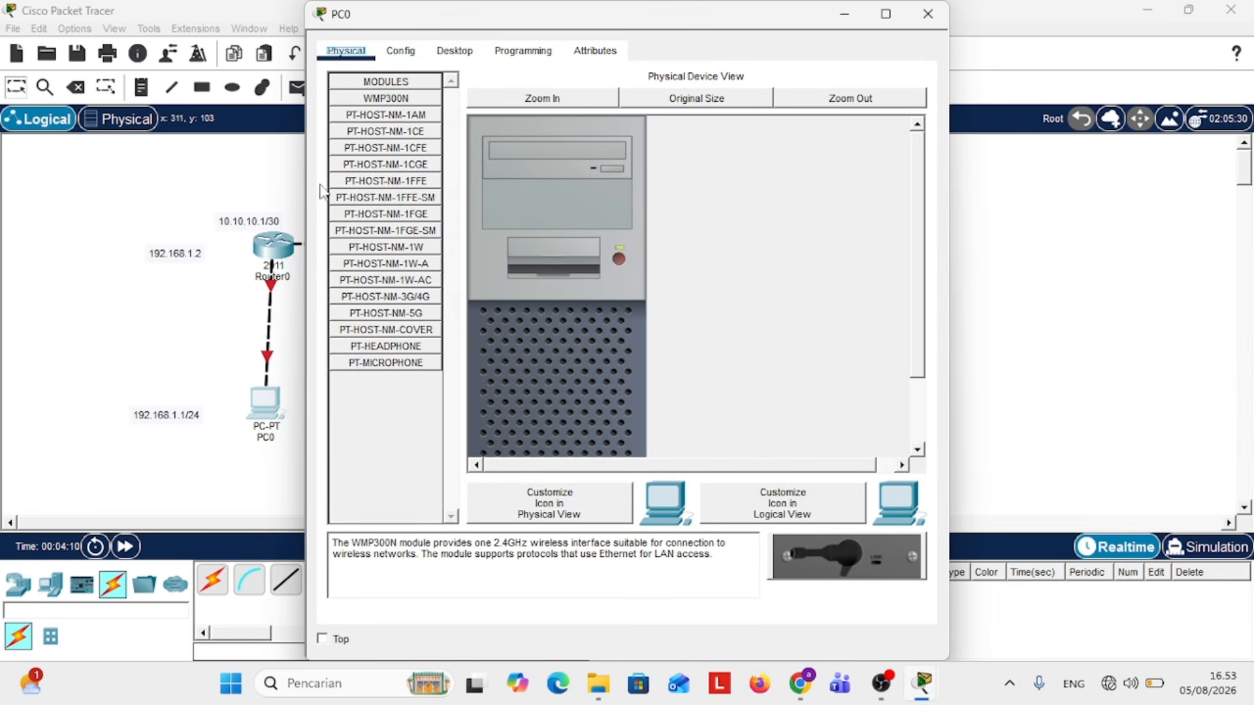
left_click(439, 56)
left_click(391, 102)
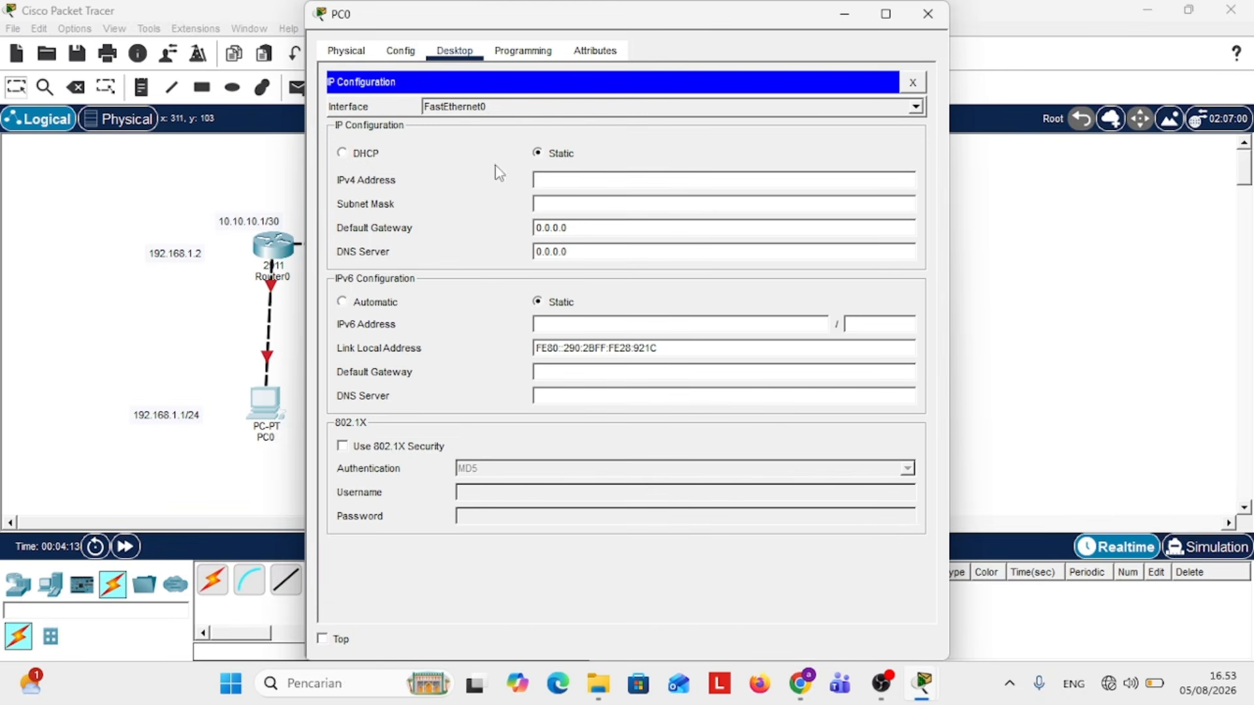
left_click(542, 179)
type("192.168.1")
type(".1")
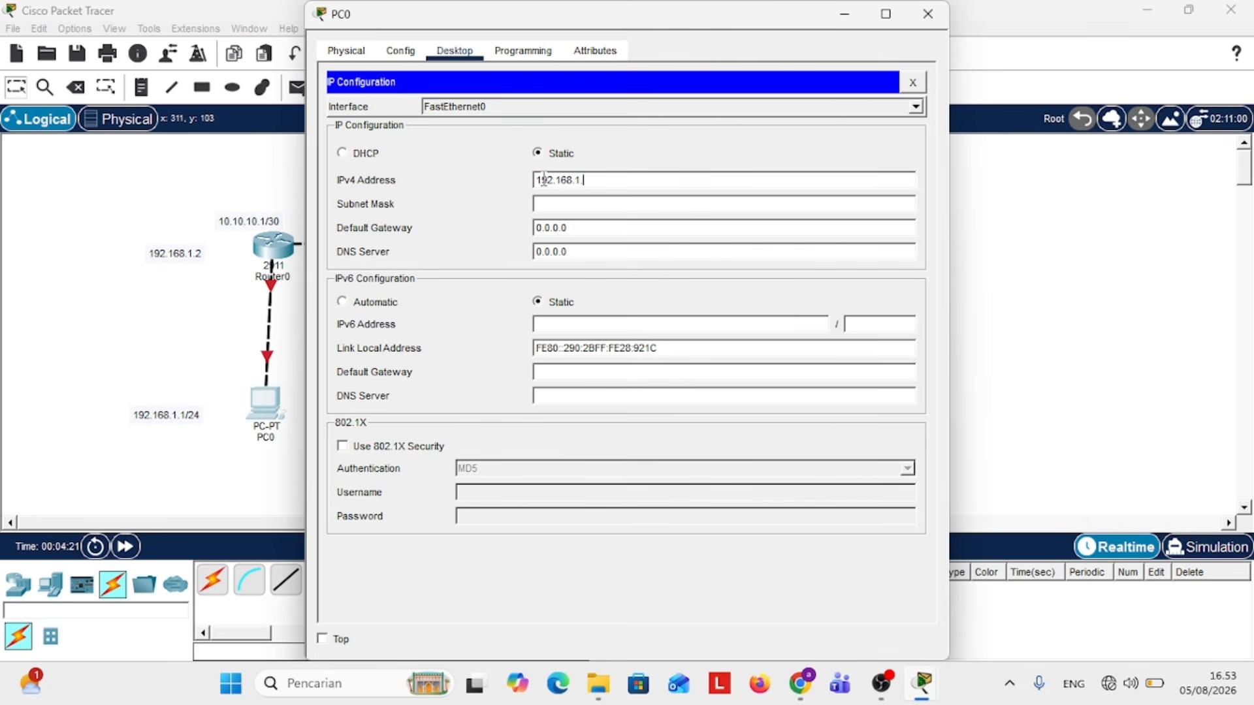
key("Tab")
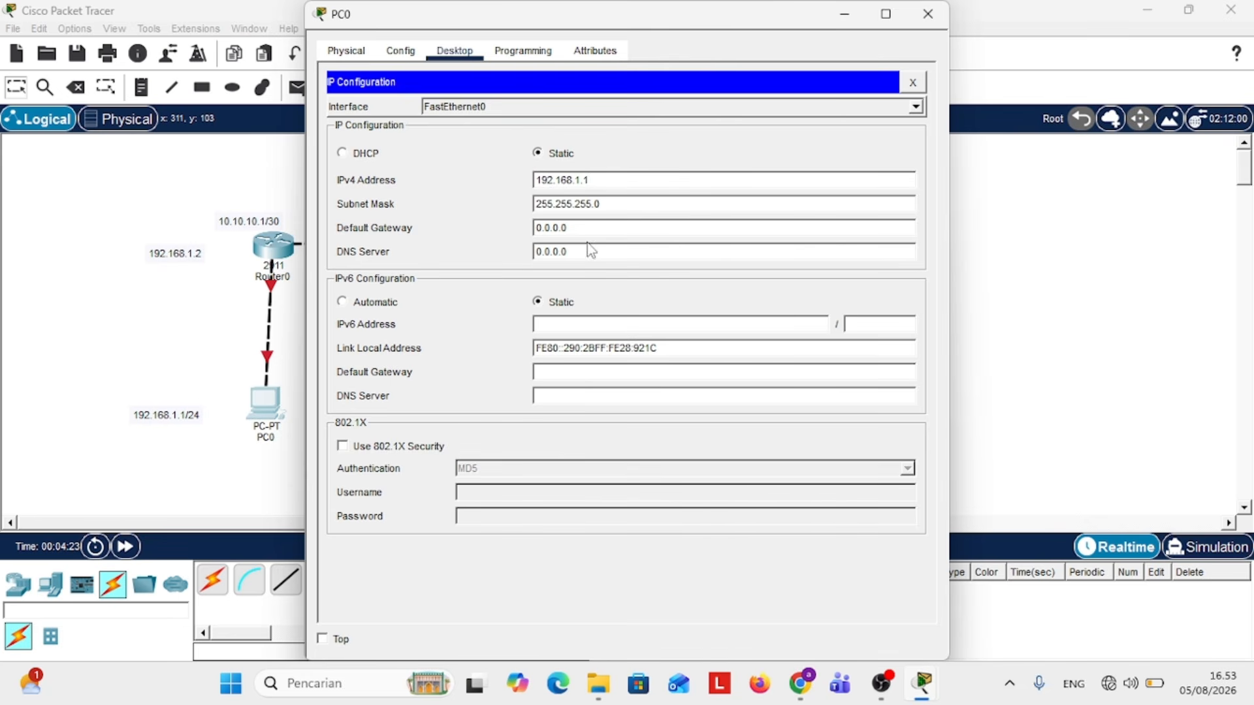
left_click_drag(570, 227, 530, 235)
type("192.168.1.2")
left_click(999, 358)
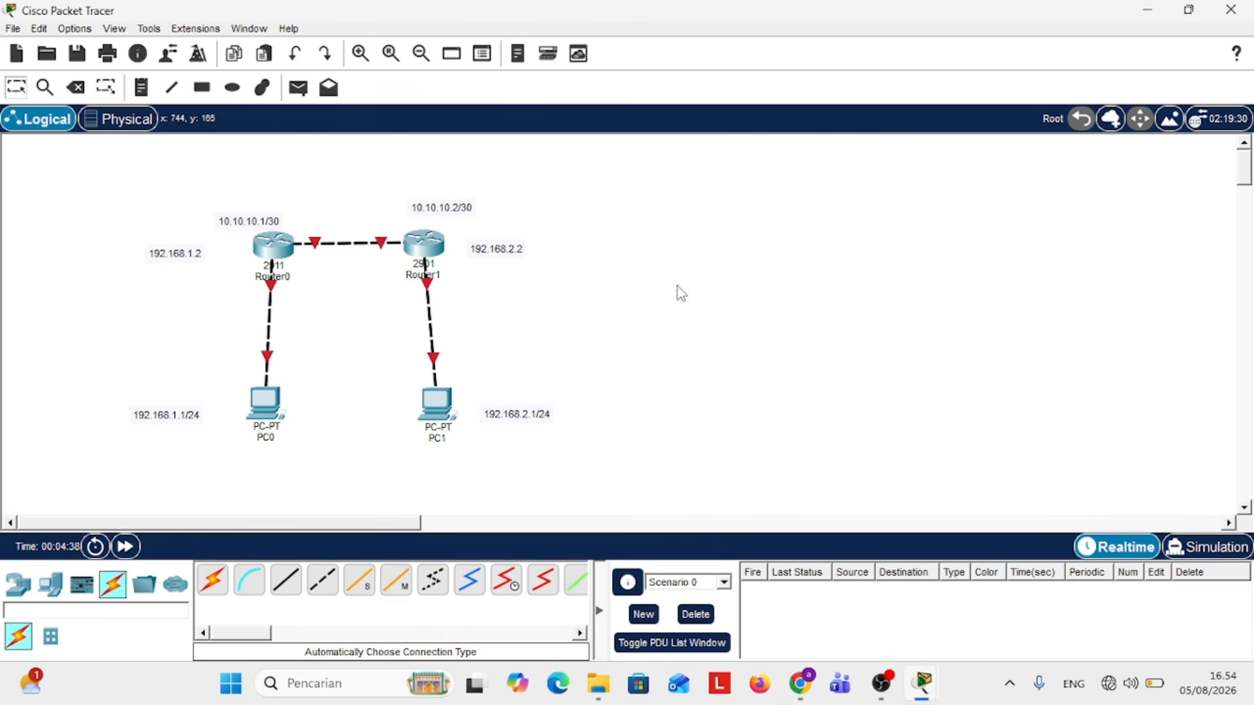
Configure PC1 with static IPv4 address 192.168.2.1, subnet mask 255.255.255.0 and default gateway 192.168.2.2.
left_click(436, 401)
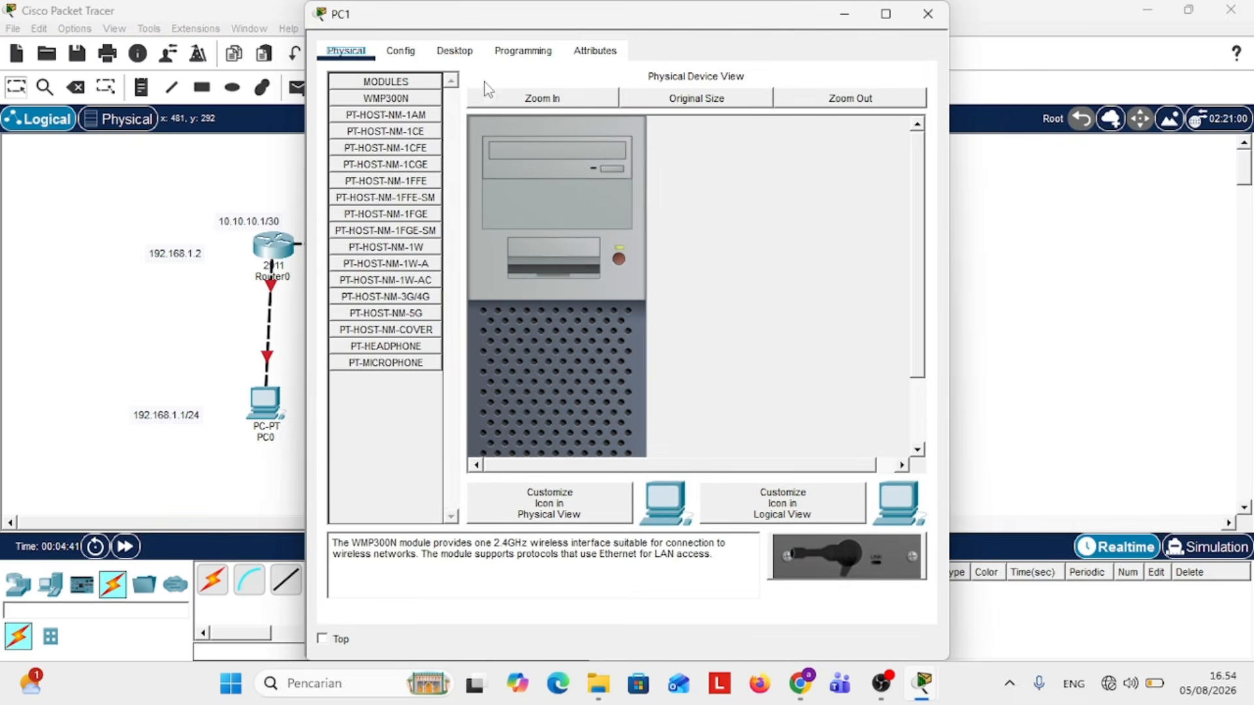
left_click(454, 51)
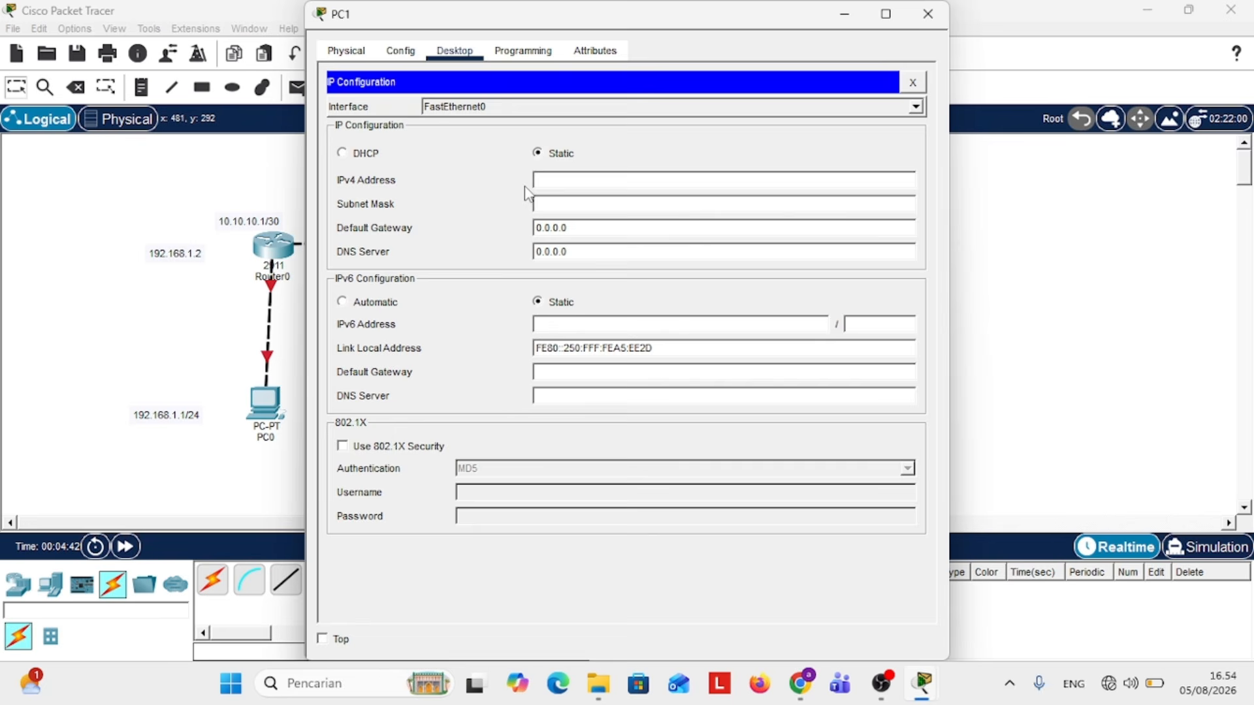
left_click(537, 181)
type("192.168.2.1")
key("Tab")
left_click(568, 228)
left_click_drag(568, 228, 524, 226)
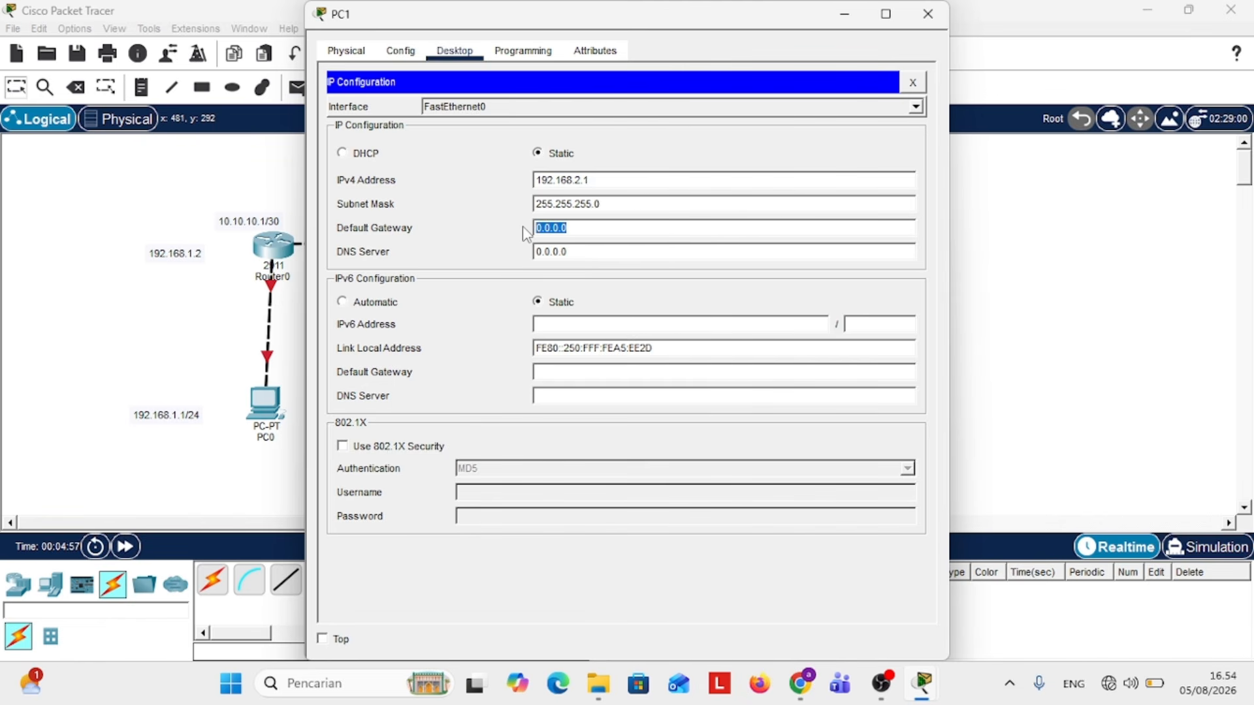
type("192.168.2.2")
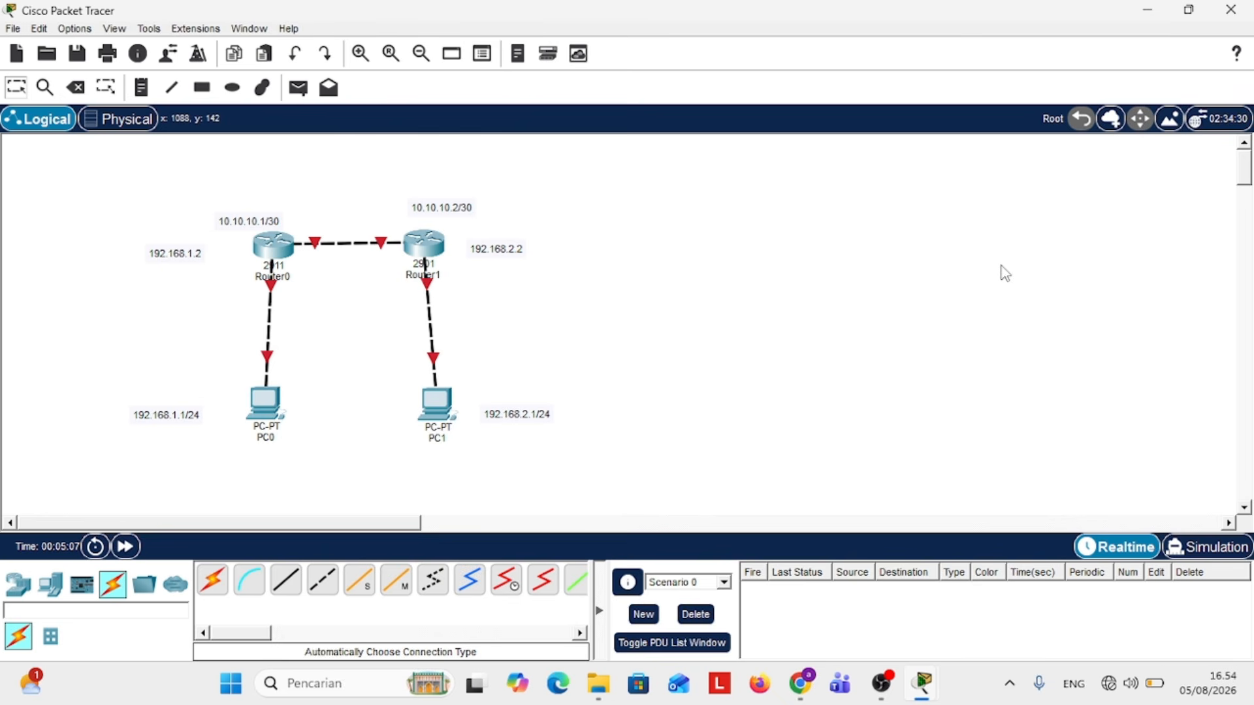
left_click(1001, 271)
Open Router0's command line, decline the initial configuration dialog and enter global configuration mode with en and conf t.
left_click(282, 245)
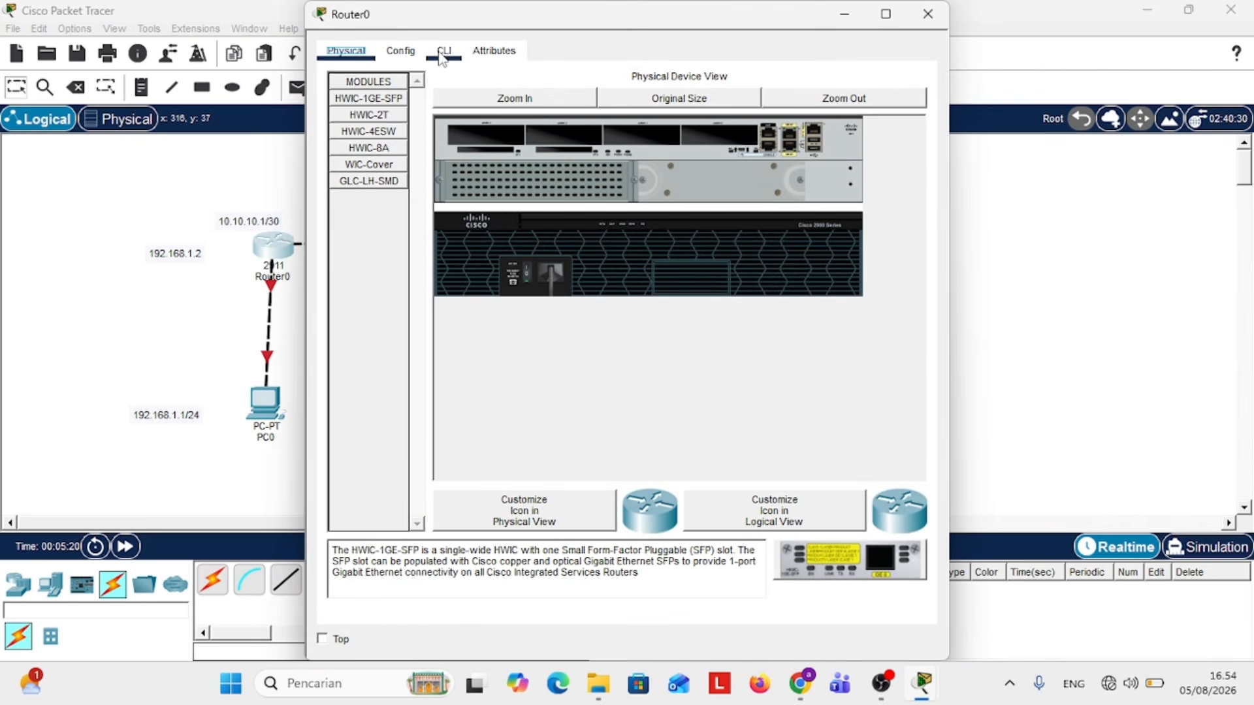
left_click(440, 56)
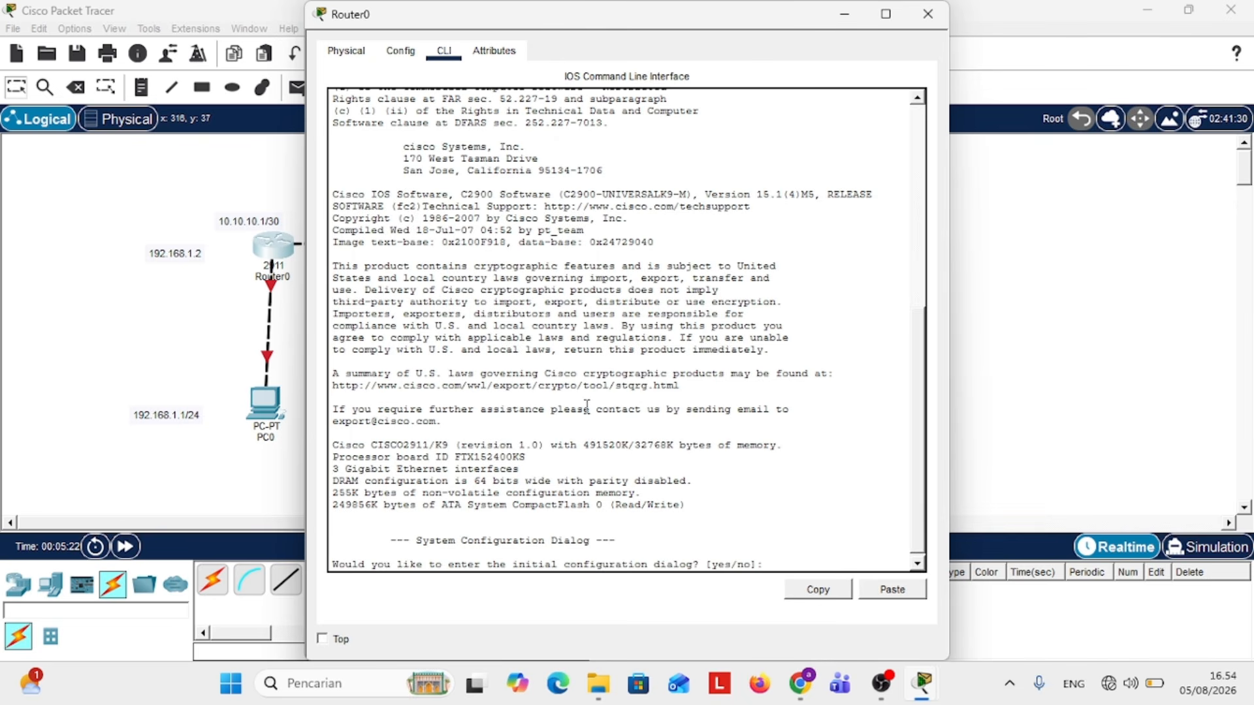
type("no")
key("Return")
key("Return")
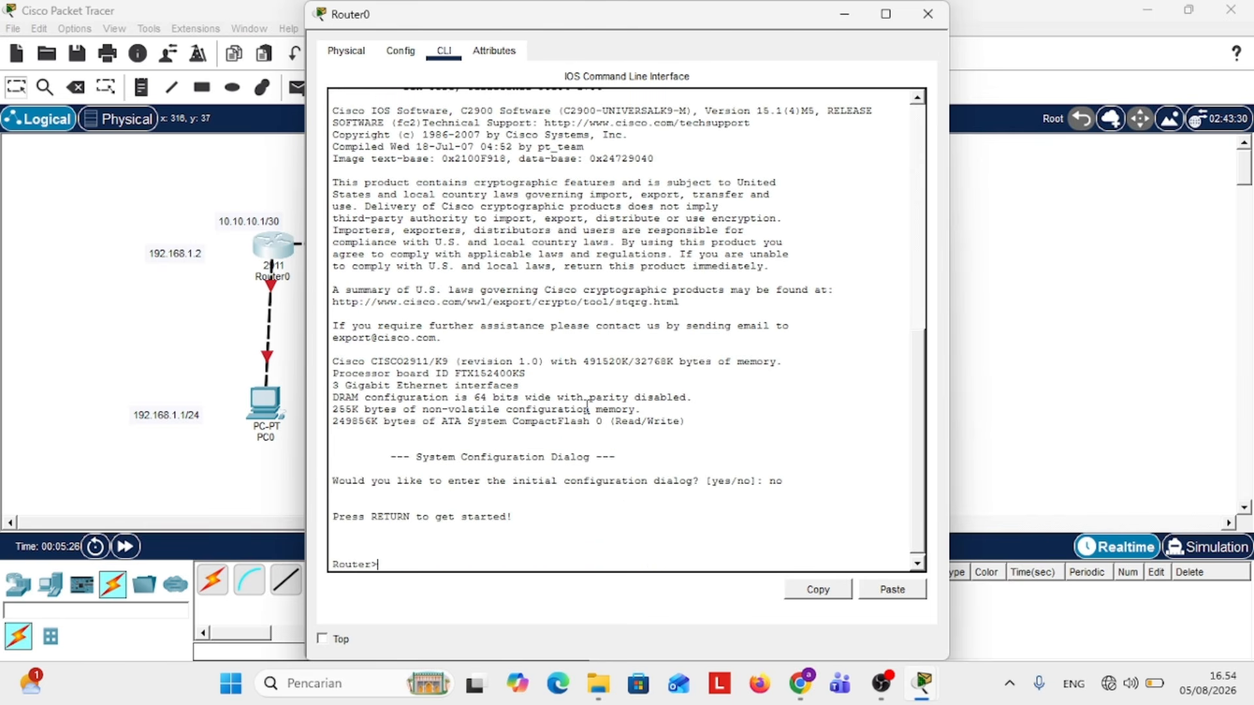
type("en")
key("Return")
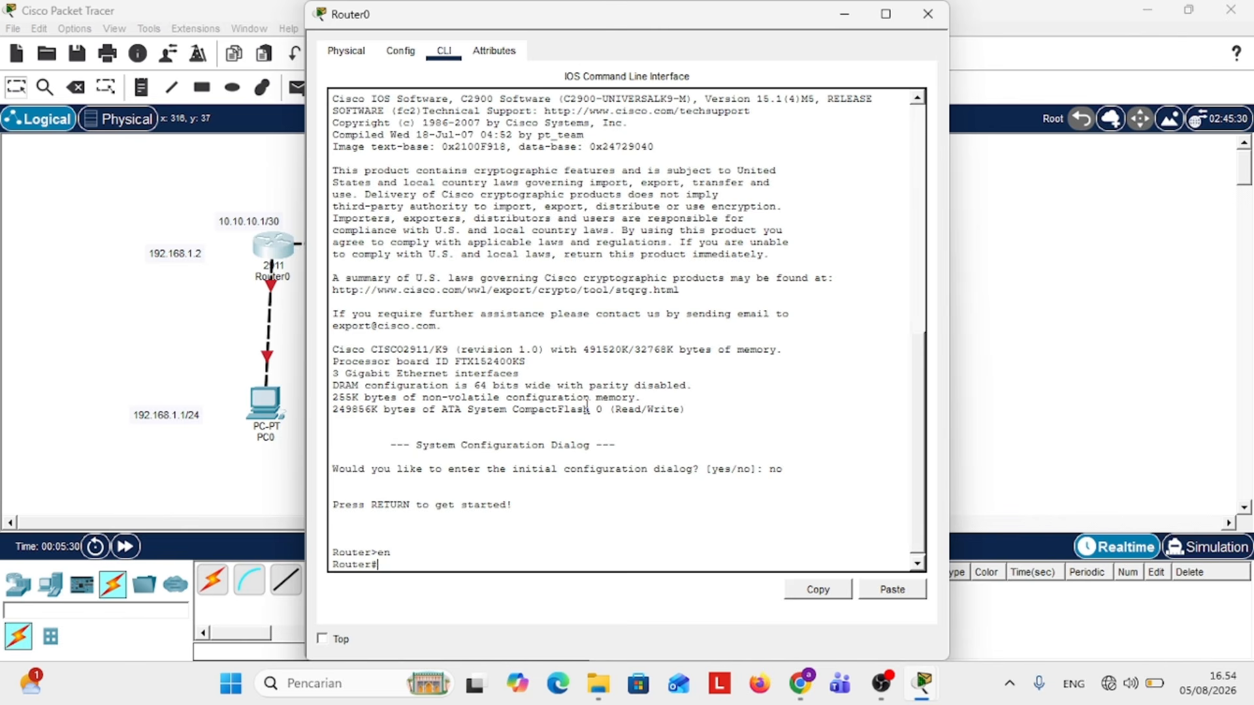
type("conf t")
key("Return")
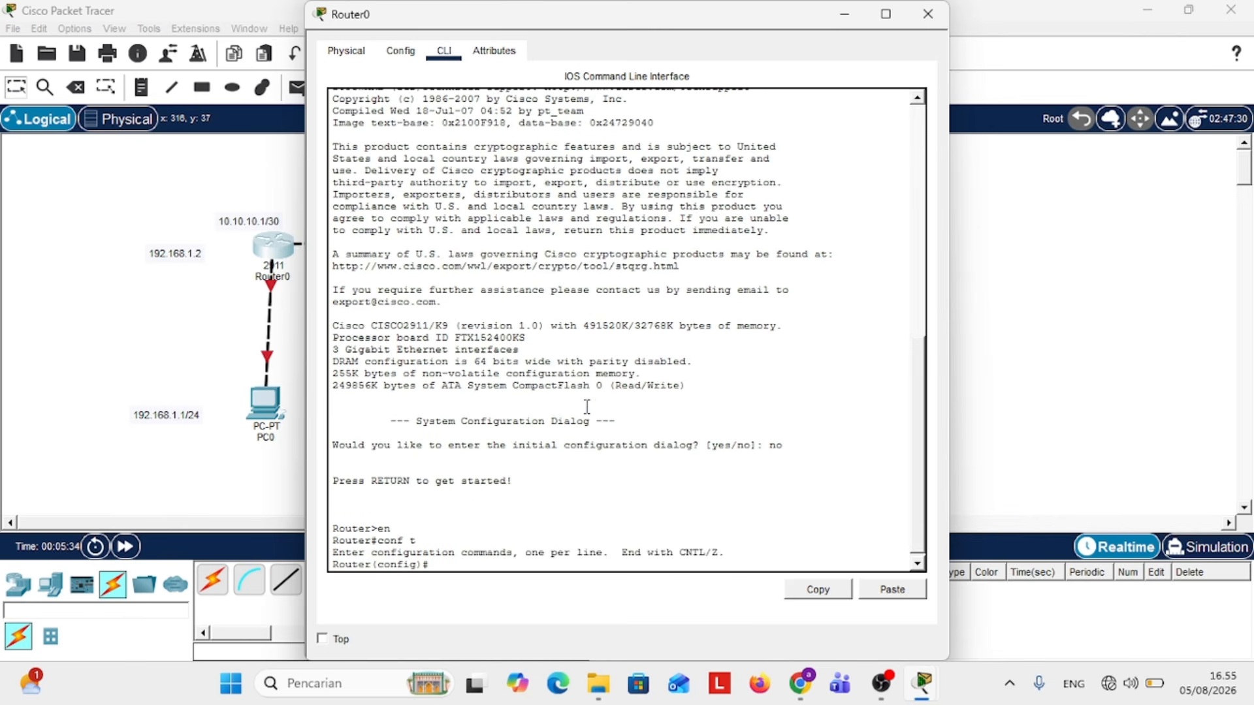
Enable Router0's interface range gig0/0-1 with no shutdown.
type("int ra gig0/0-1")
key("Return")
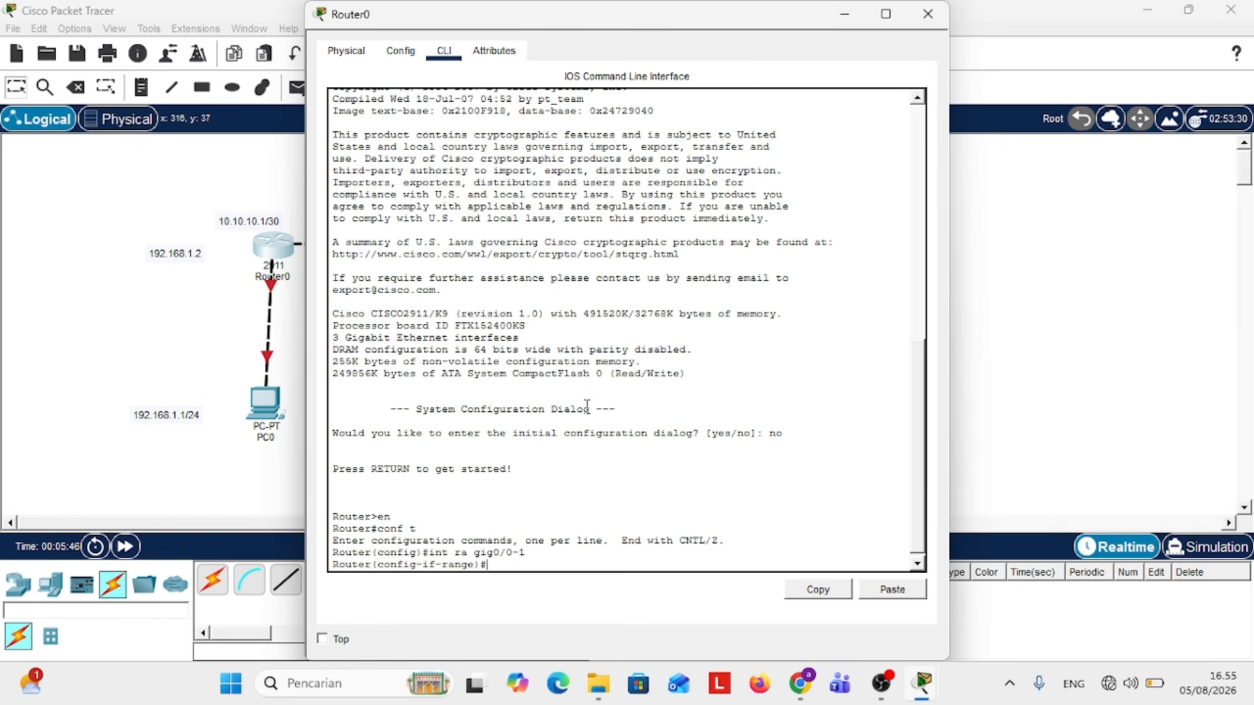
type("no shutdown")
key("Return")
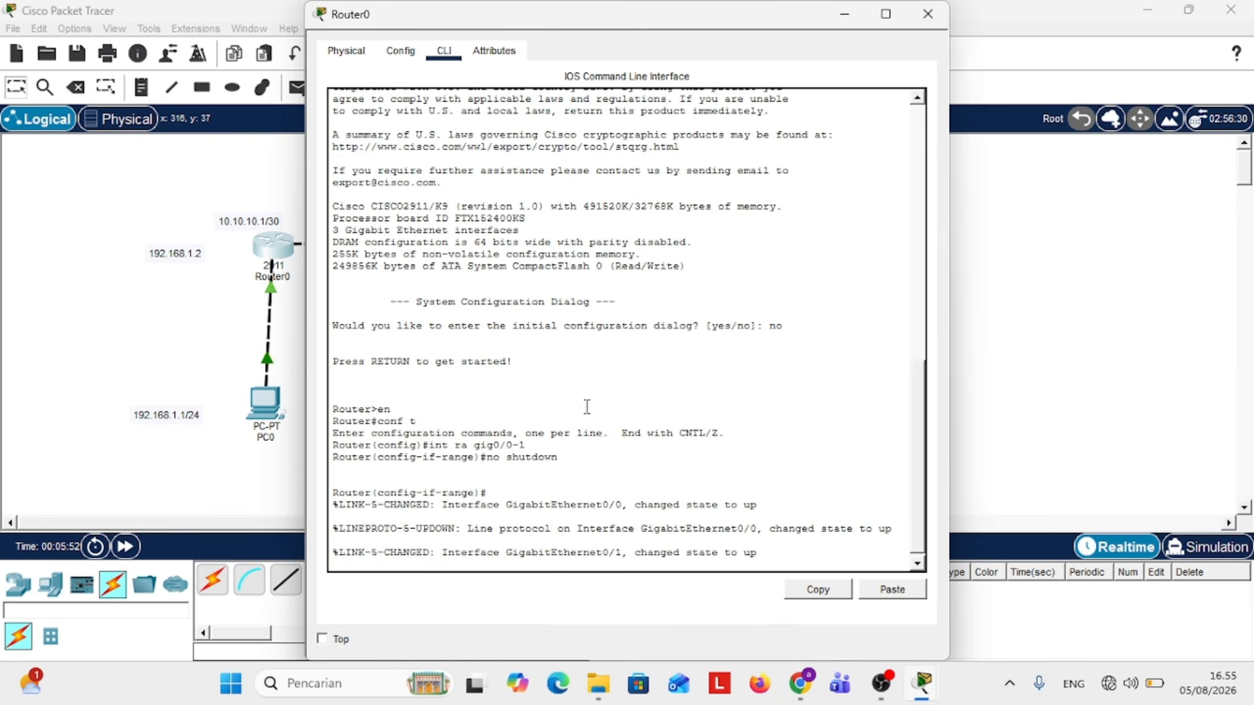
left_click(1028, 371)
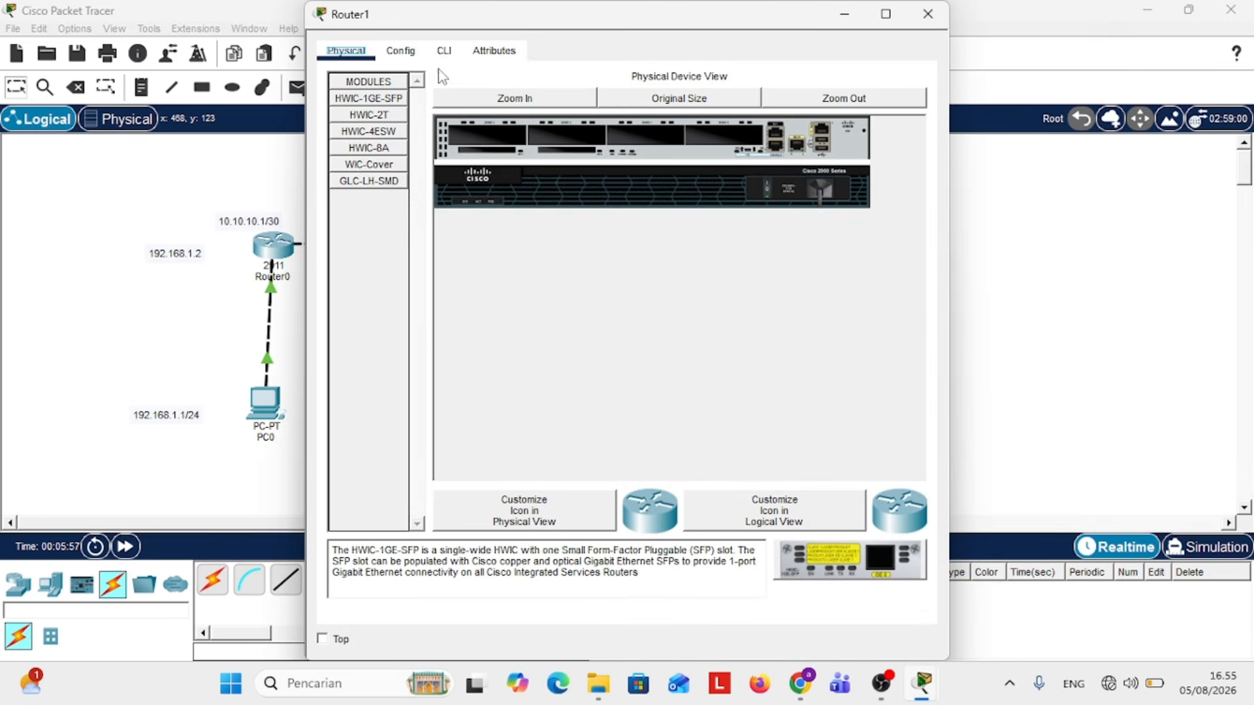
Open Router1's command line, decline the initial configuration dialog and enter global configuration mode with en and conf t.
left_click(443, 53)
type("no")
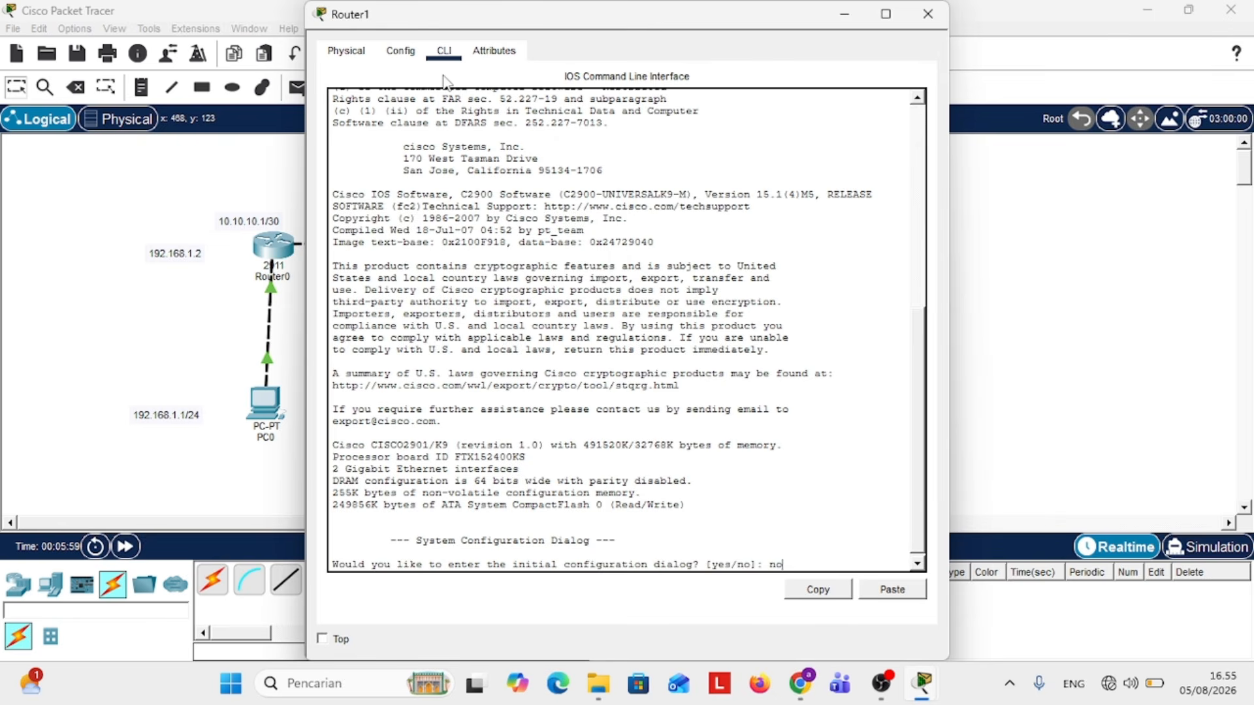
key("Return")
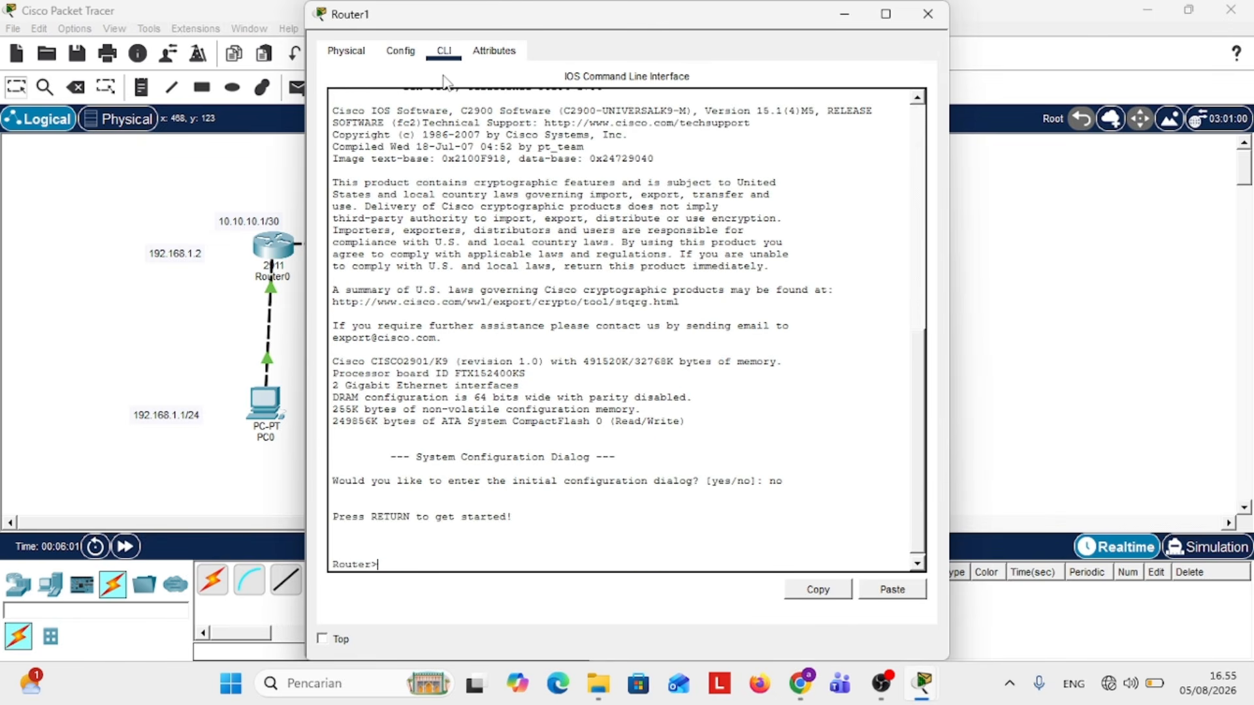
type("en")
key("Return")
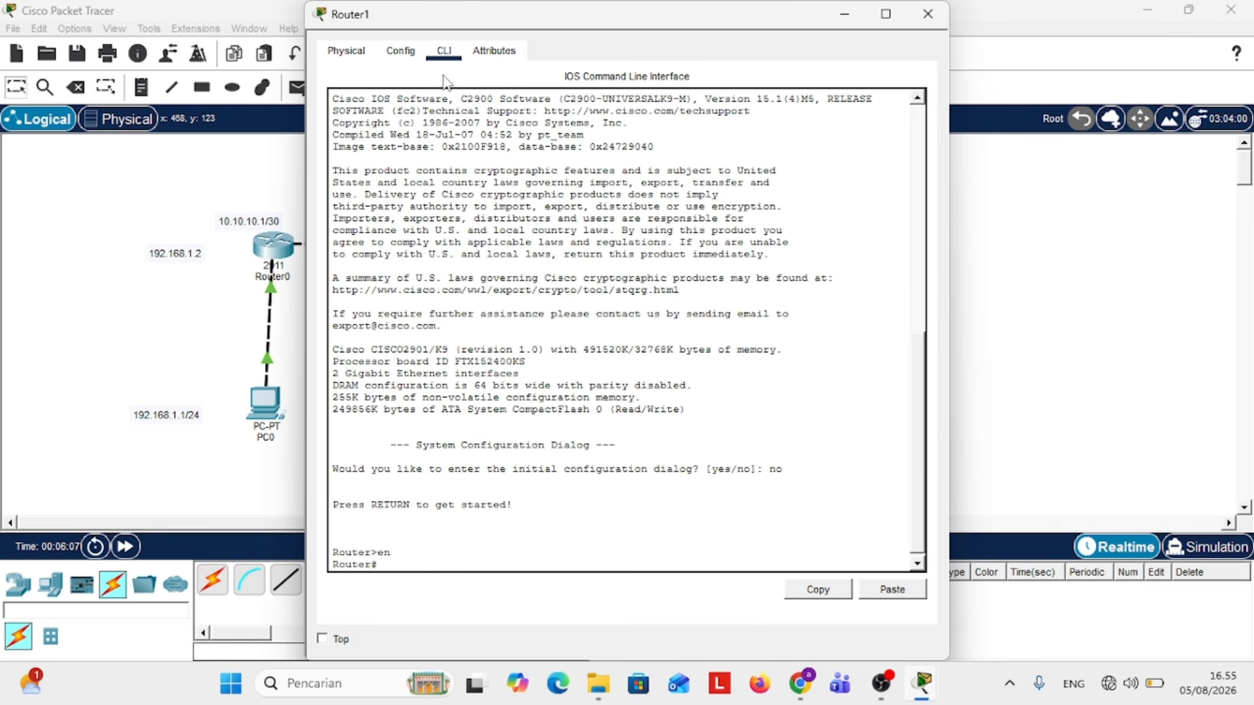
type("conf t")
key("Return")
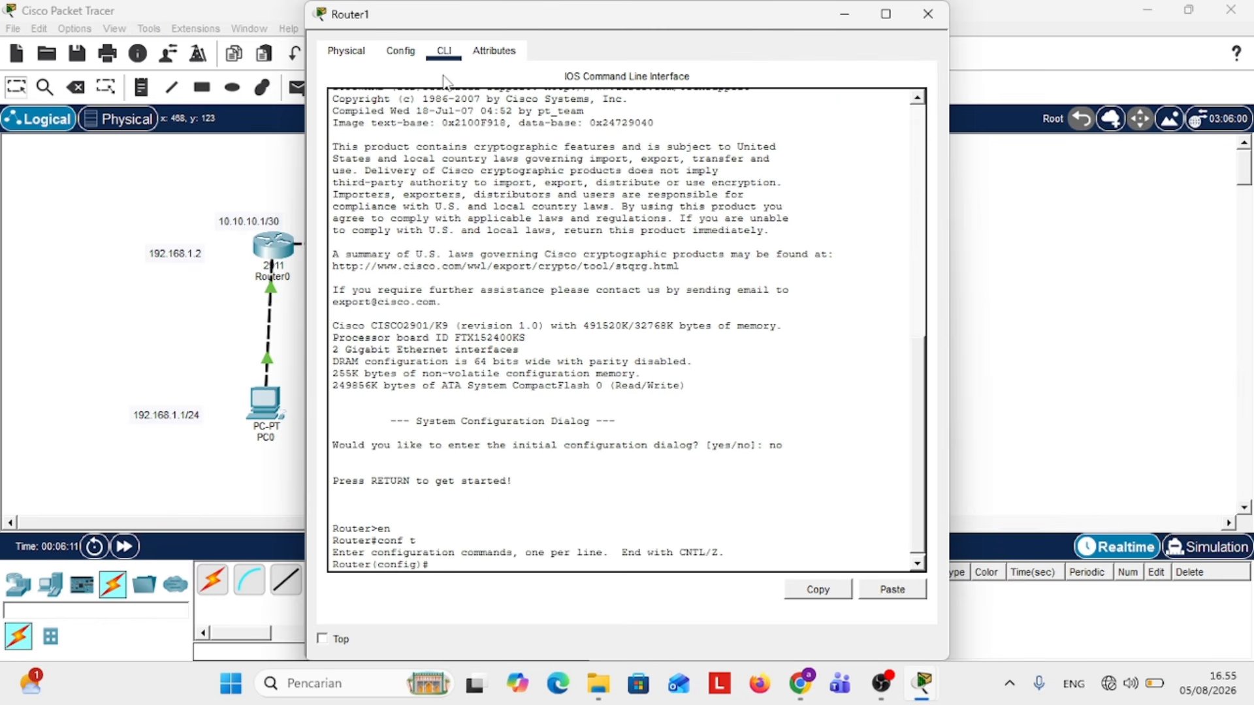
Enable Router1's interface range gig0/0-1 with no shutdown.
type("int r")
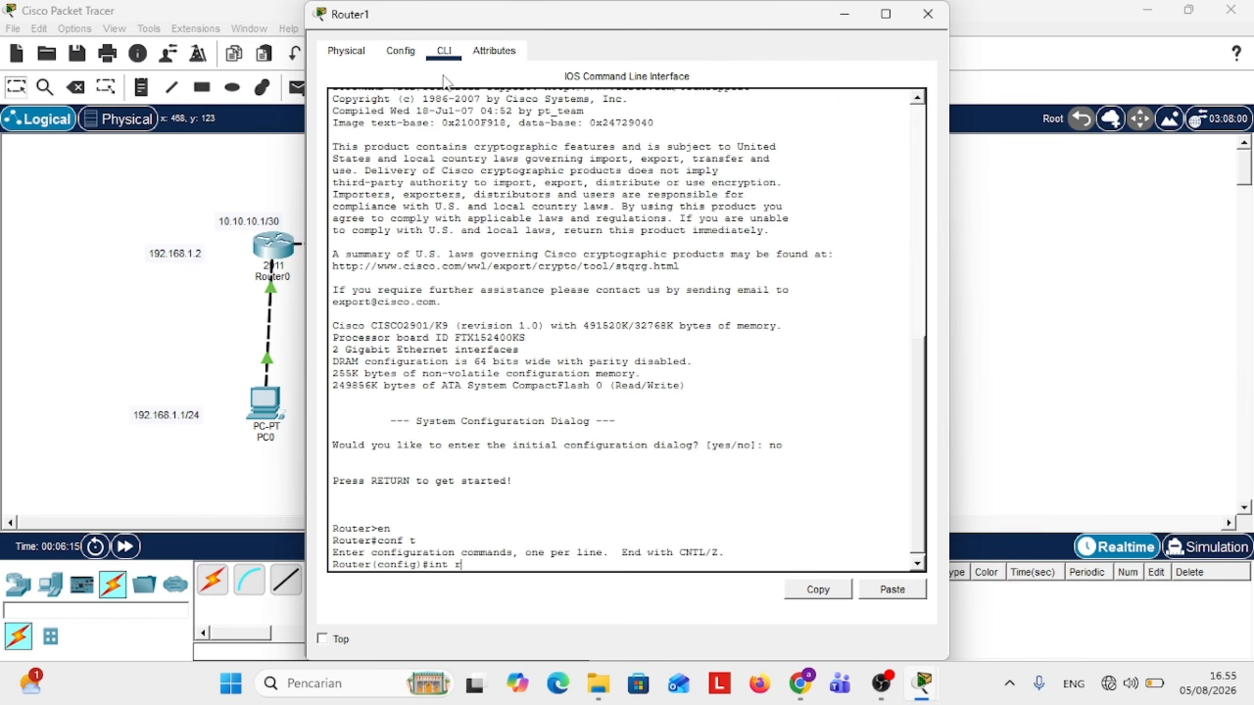
type("a gig0/0")
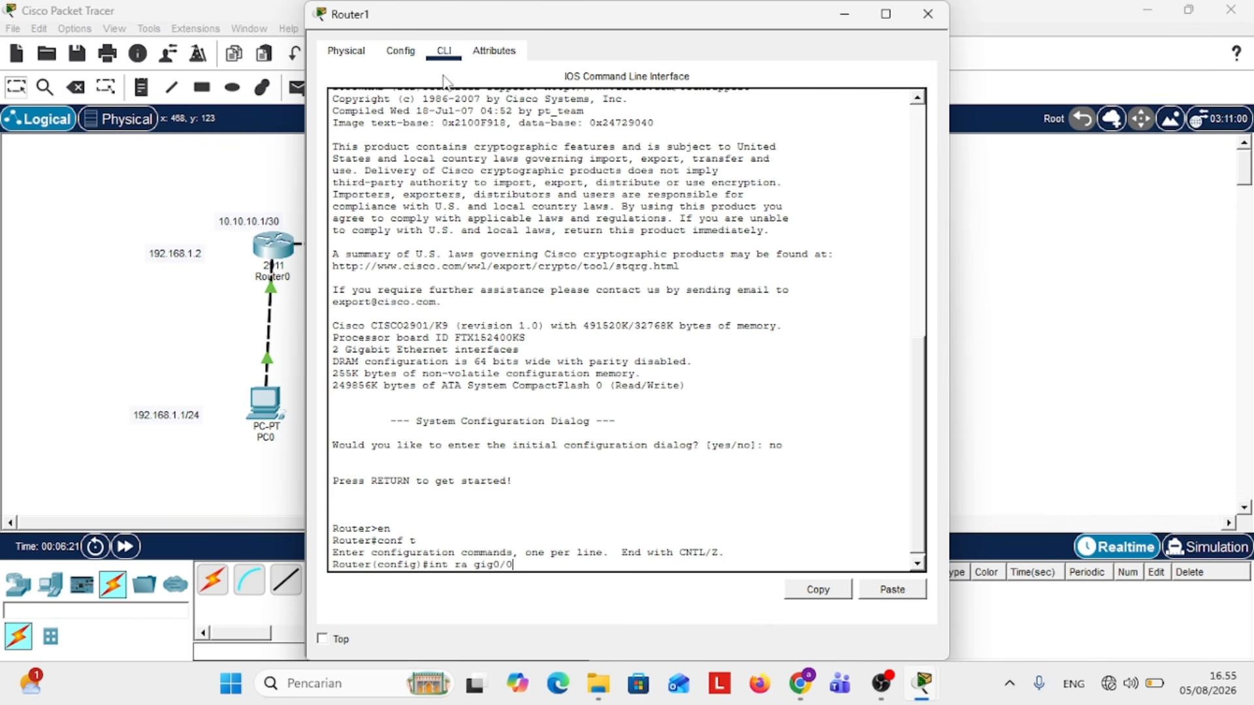
type("-1")
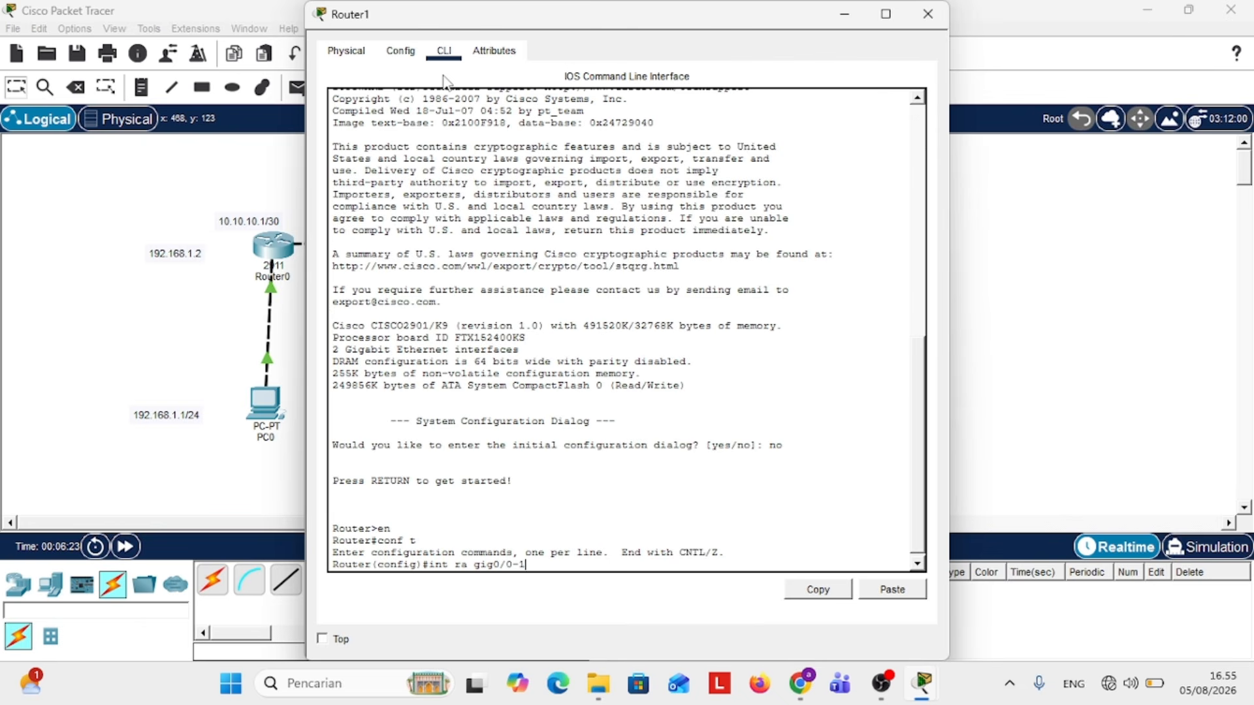
key("Return")
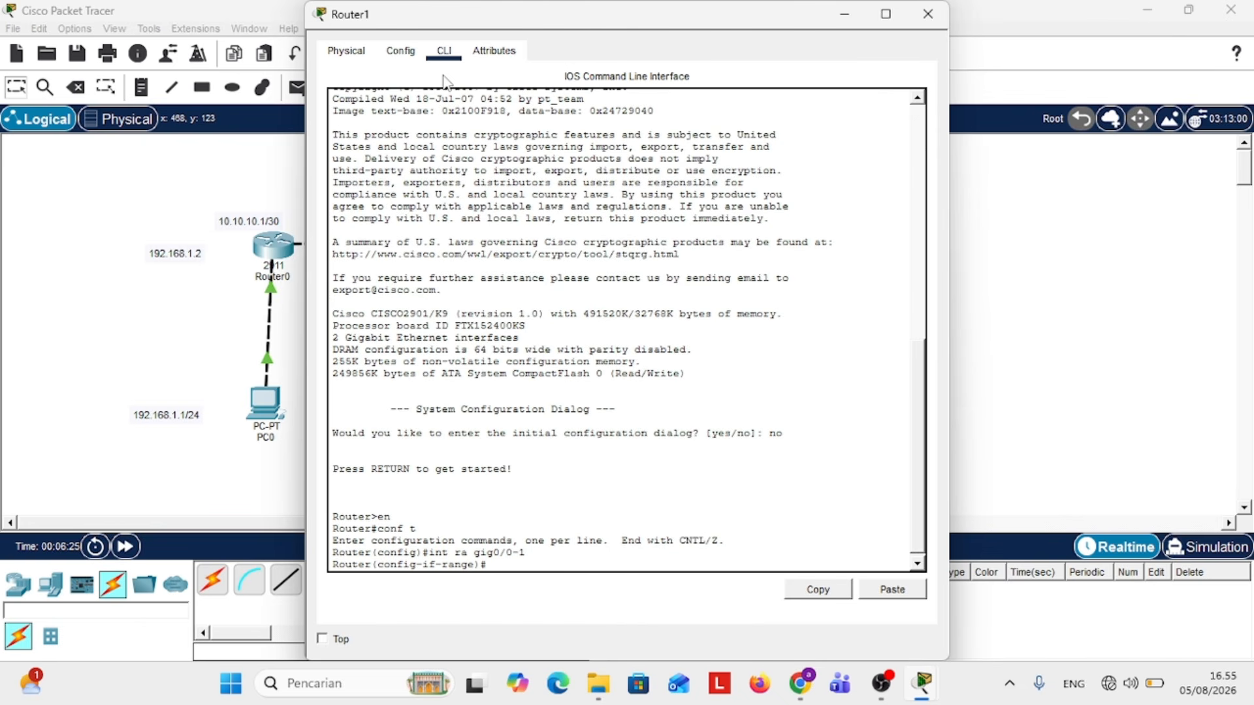
type("no shutdown")
key("Return")
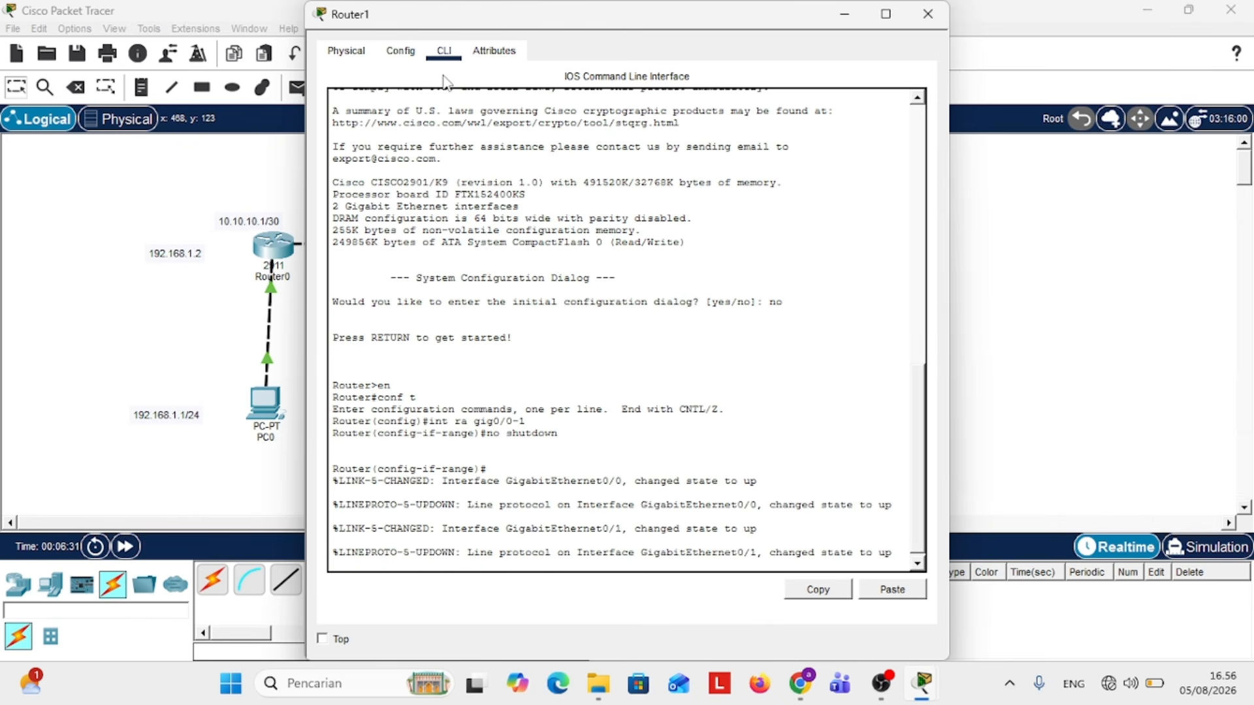
left_click(1035, 342)
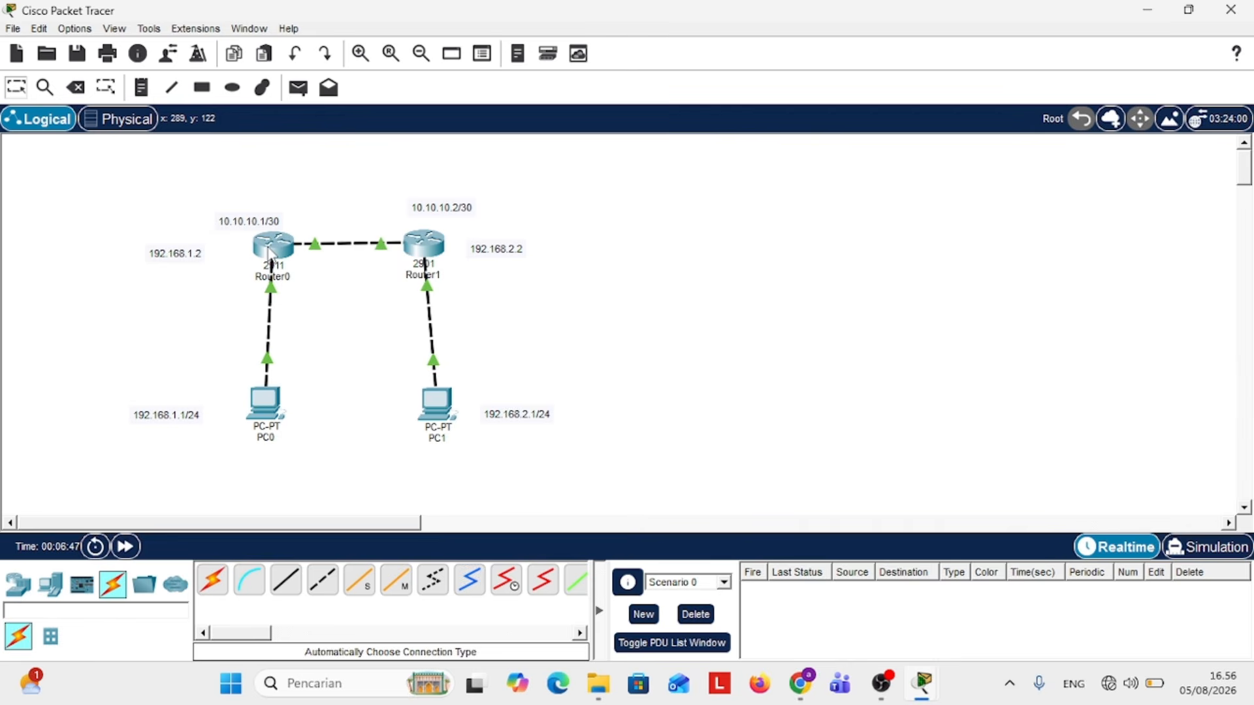
Assign IP address 192.168.1.2 with mask 255.255.255.0 to Router0's interface gig0/0.
left_click(291, 250)
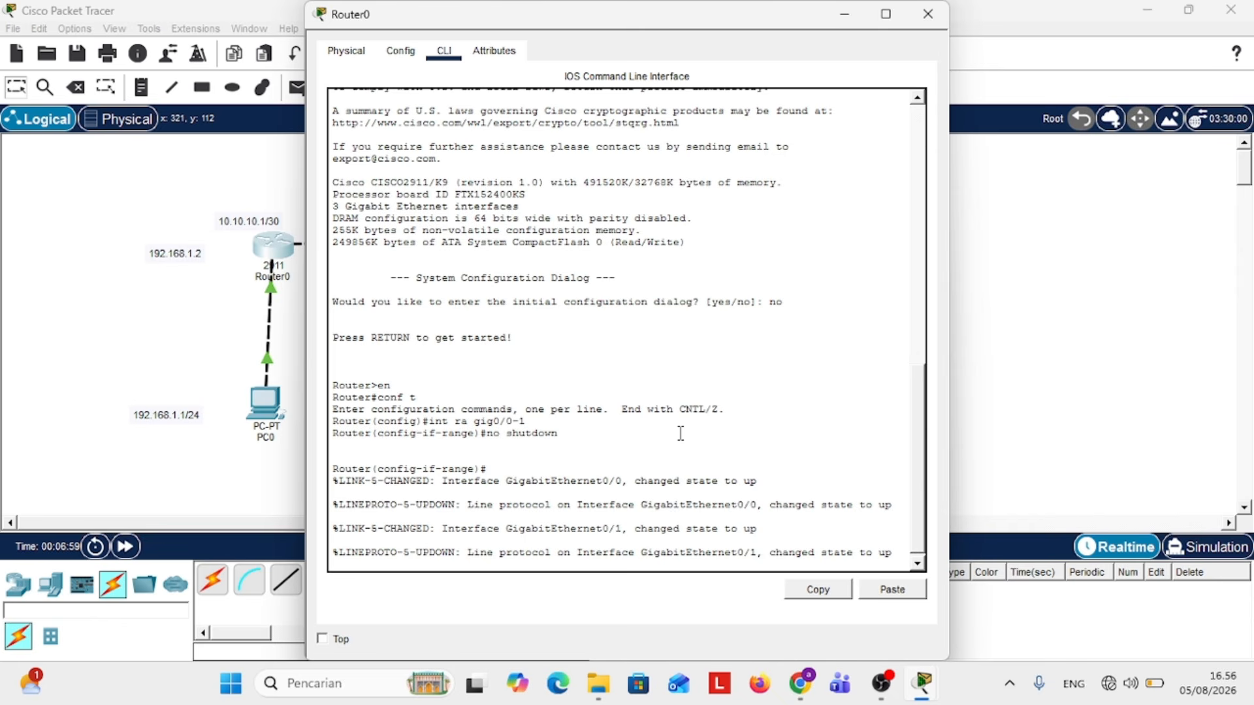
key("Return")
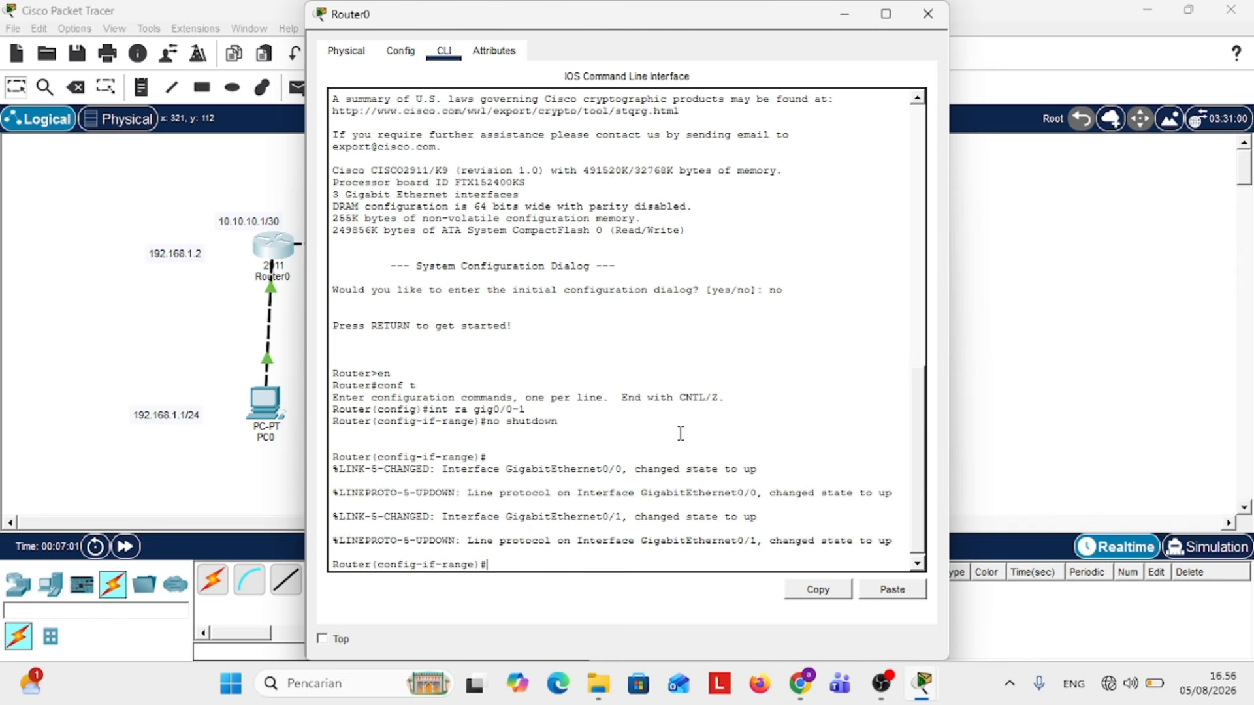
type("int gig0/0")
key("Return")
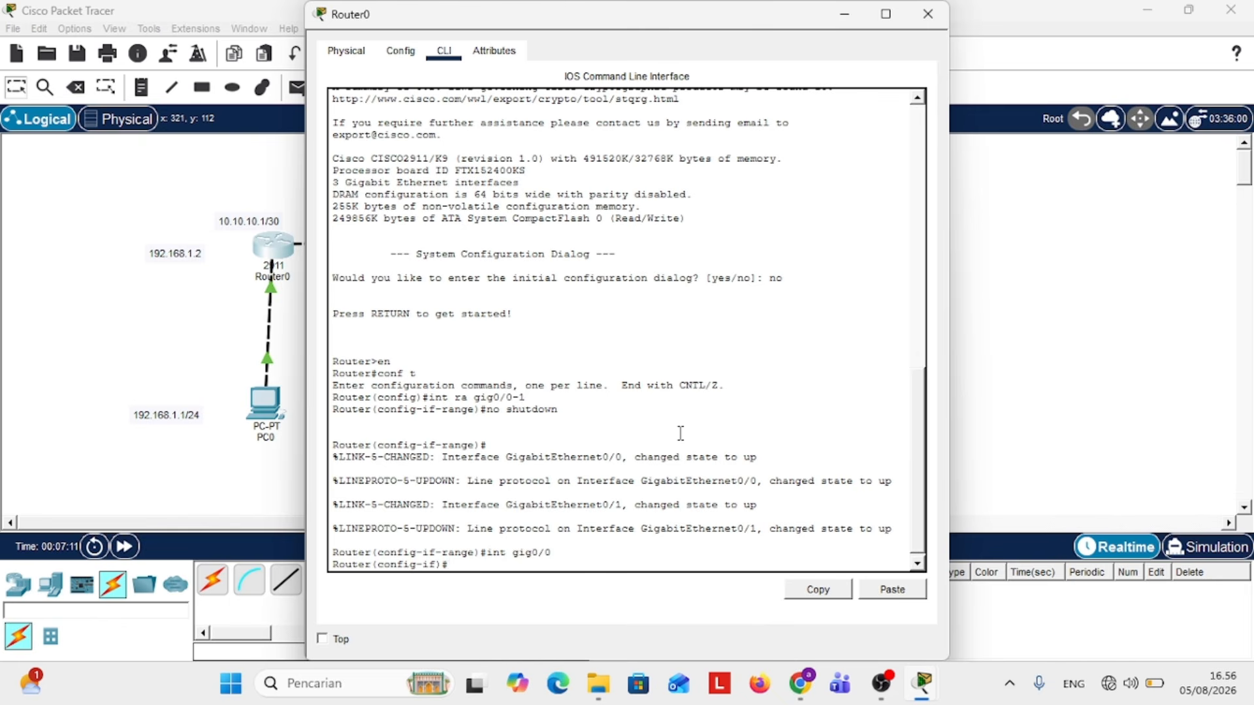
type("ip addres")
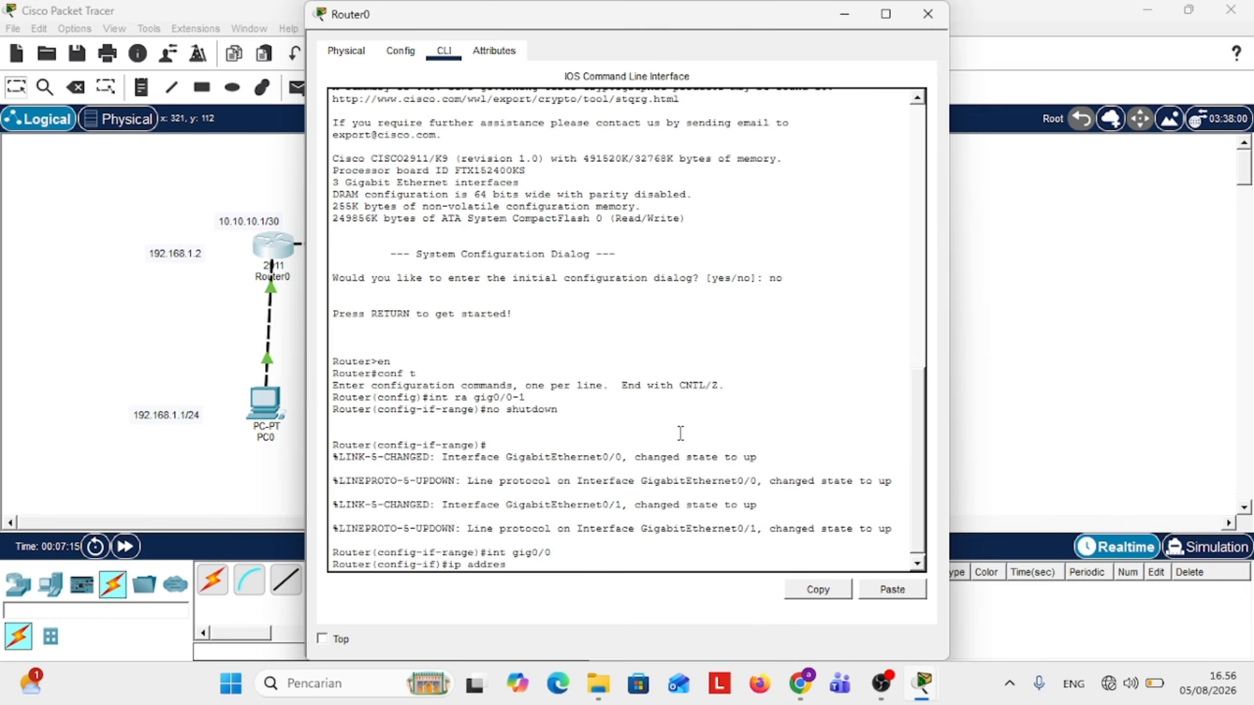
type("s 1")
type("92")
type(".16")
type("8")
type(".1.1")
key("BackSpace")
key("BackSpace")
type("2")
type("255.255.255.0")
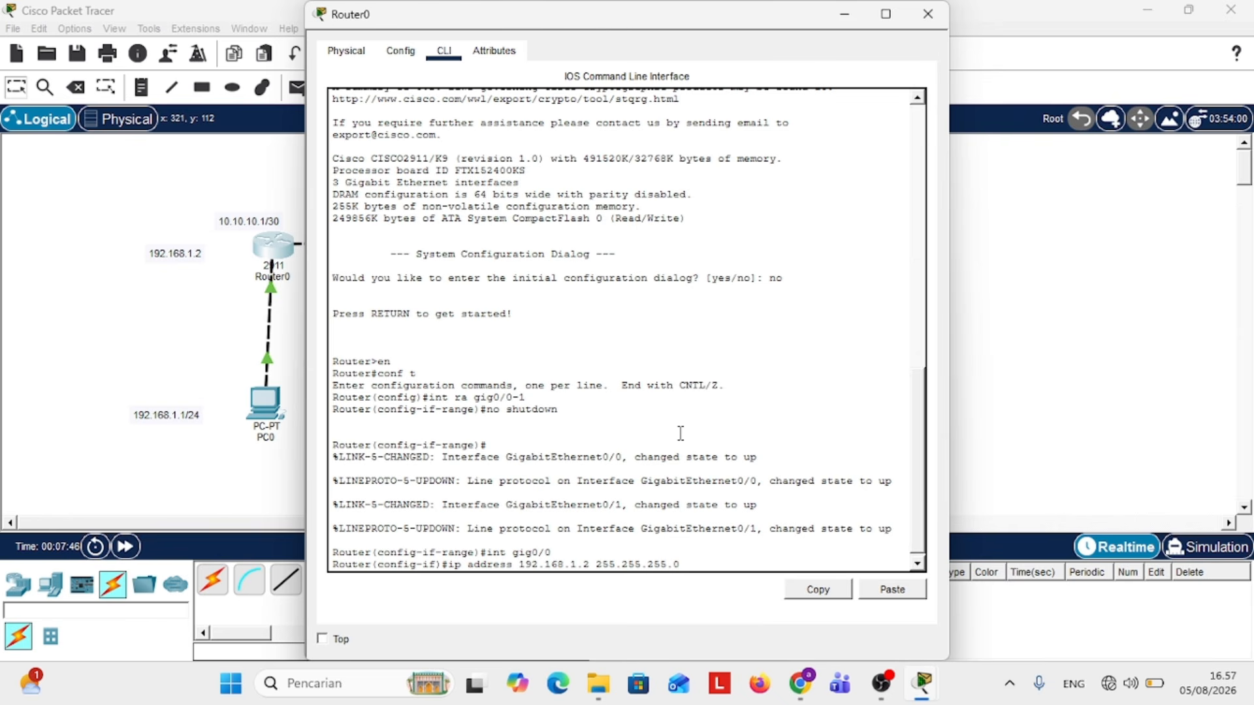
key("Return")
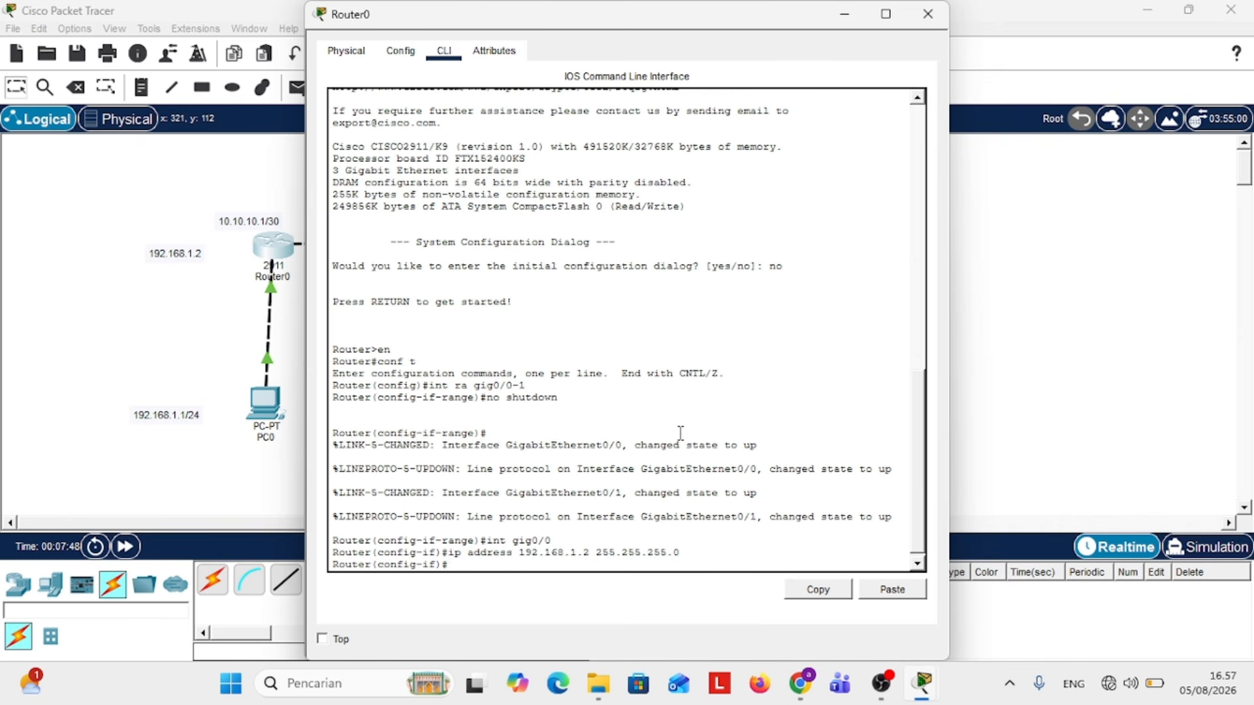
Assign IP address 10.10.10.1 with mask 255.255.255.252 to Router0's interface gig0/1.
type("int gig0/1")
key("Return")
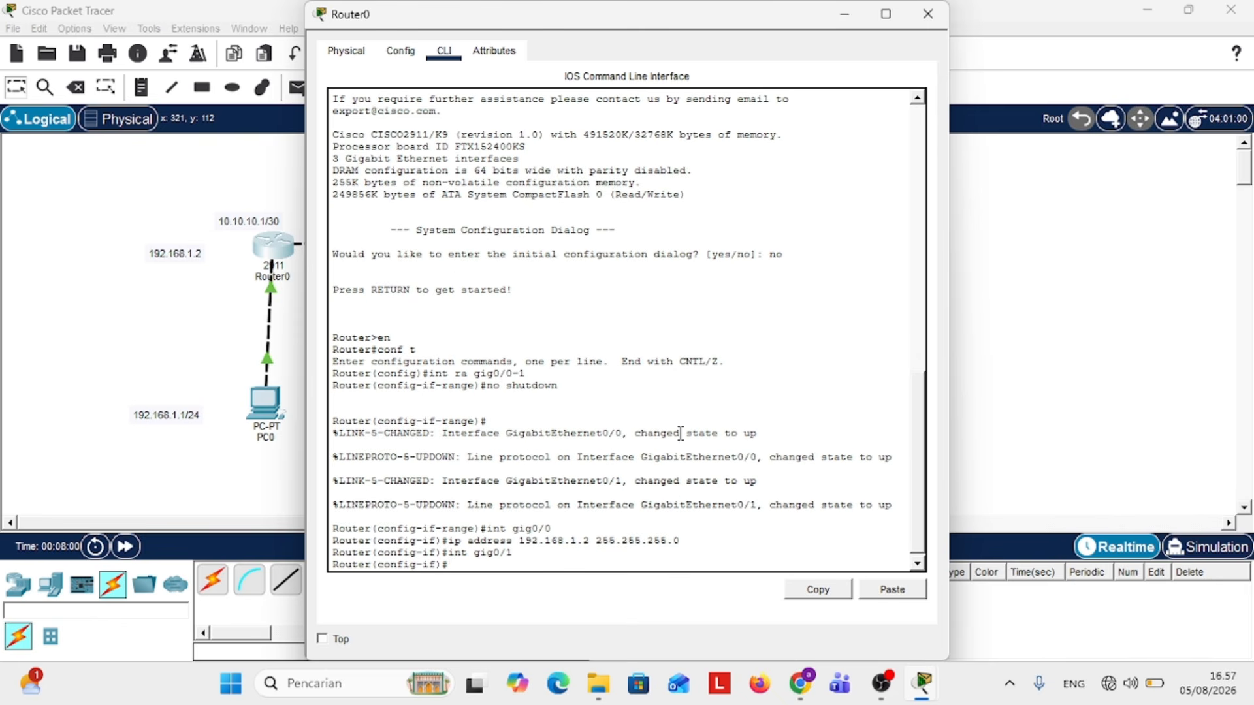
type("ip address 10.10.10.1 255.2")
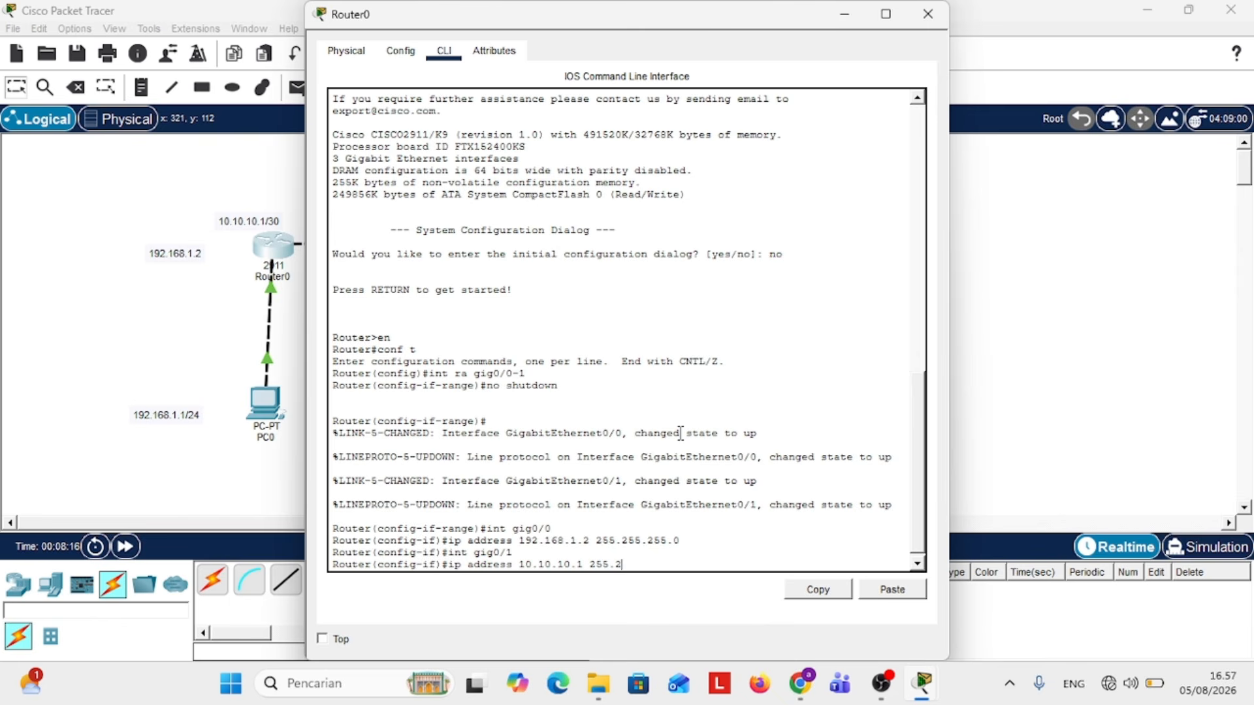
type("55.255.252")
key("Return")
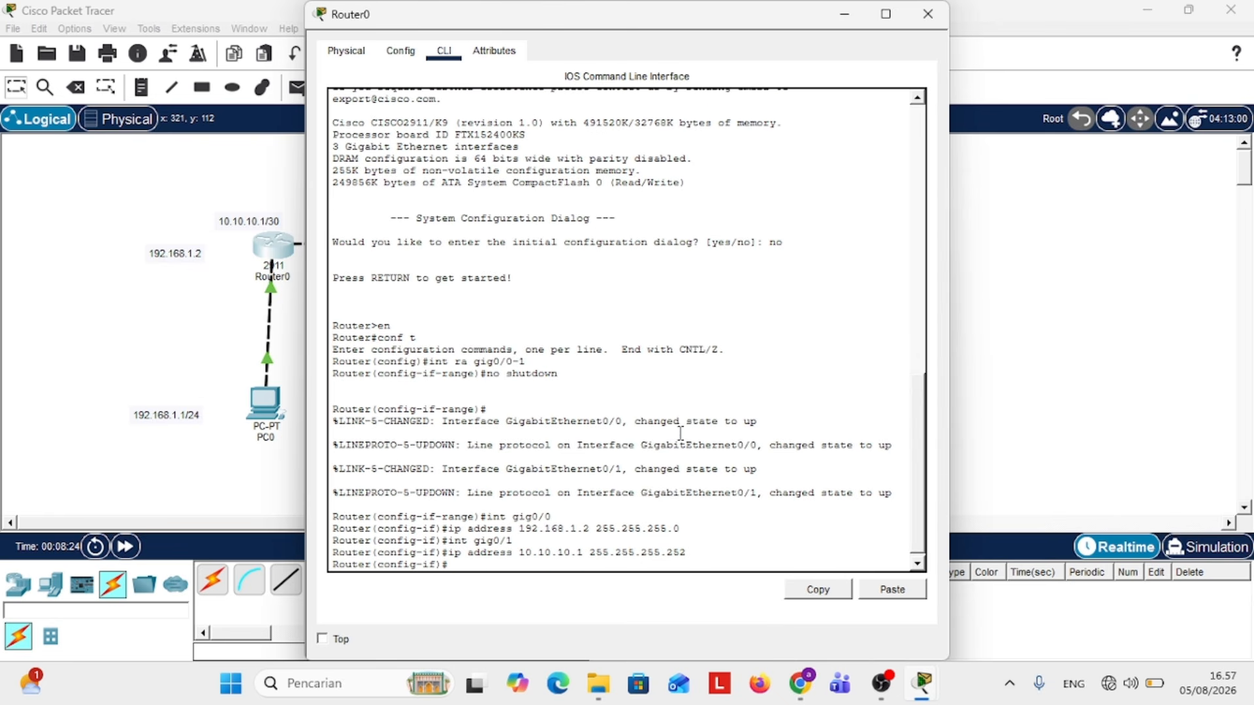
left_click(1014, 406)
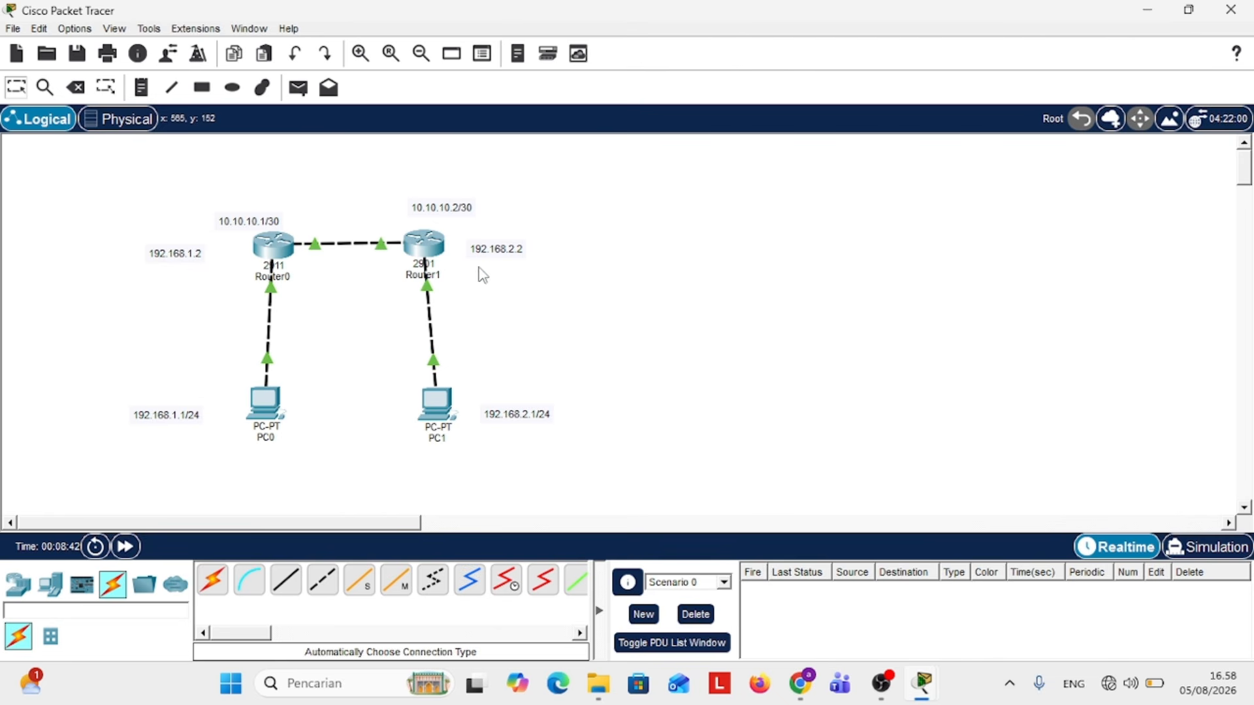
Assign IP address 192.168.2.2 with mask 255.255.255.0 to Router1's interface gig0/1.
left_click(431, 252)
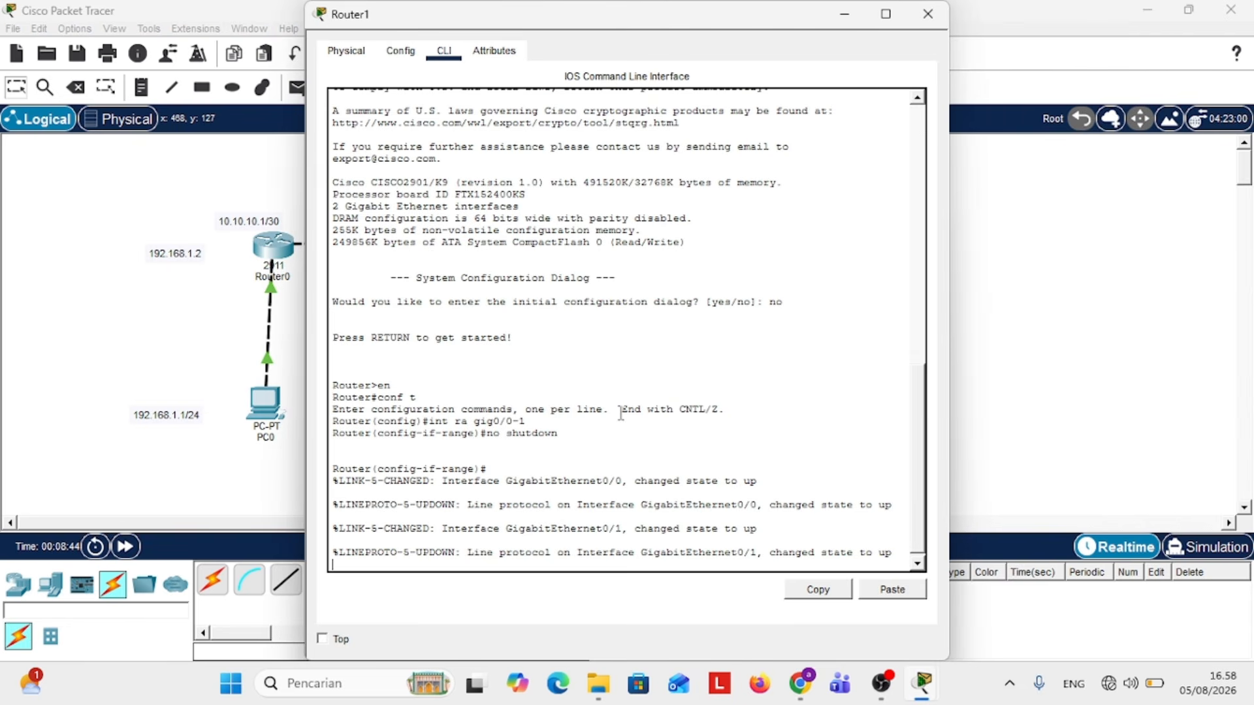
key("Return")
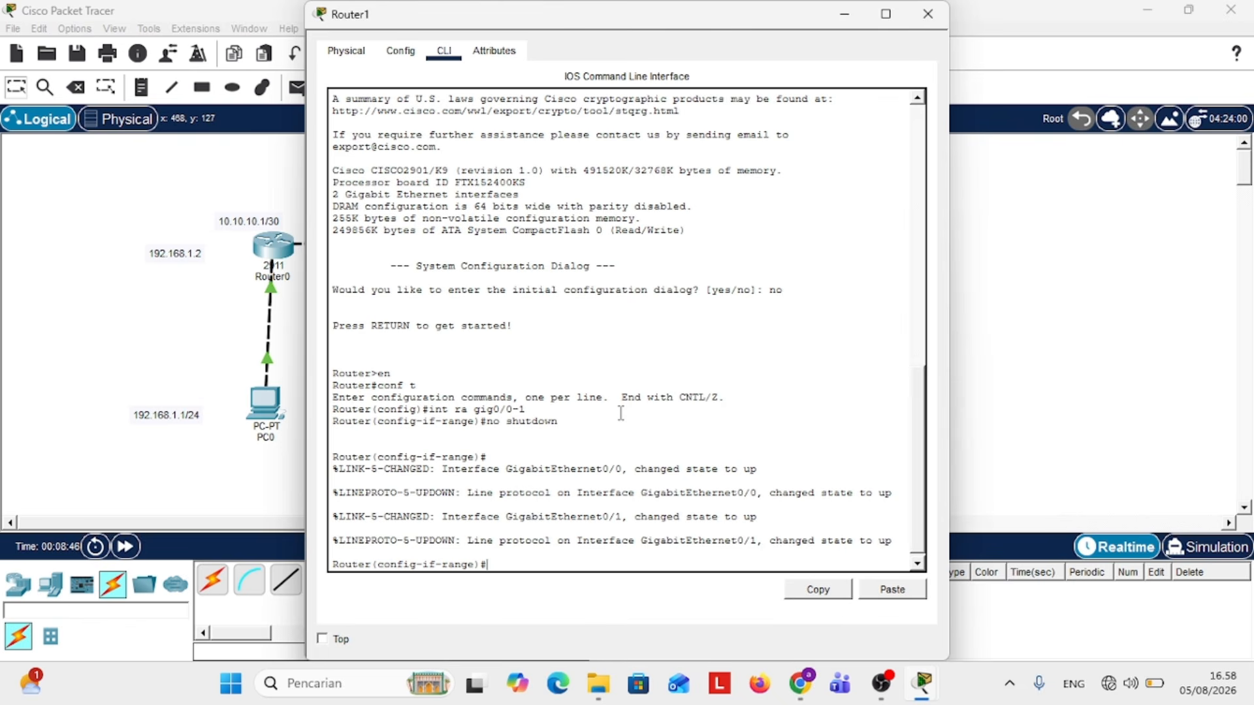
type("int gig0/1")
key("Return")
type("ig-if)#i")
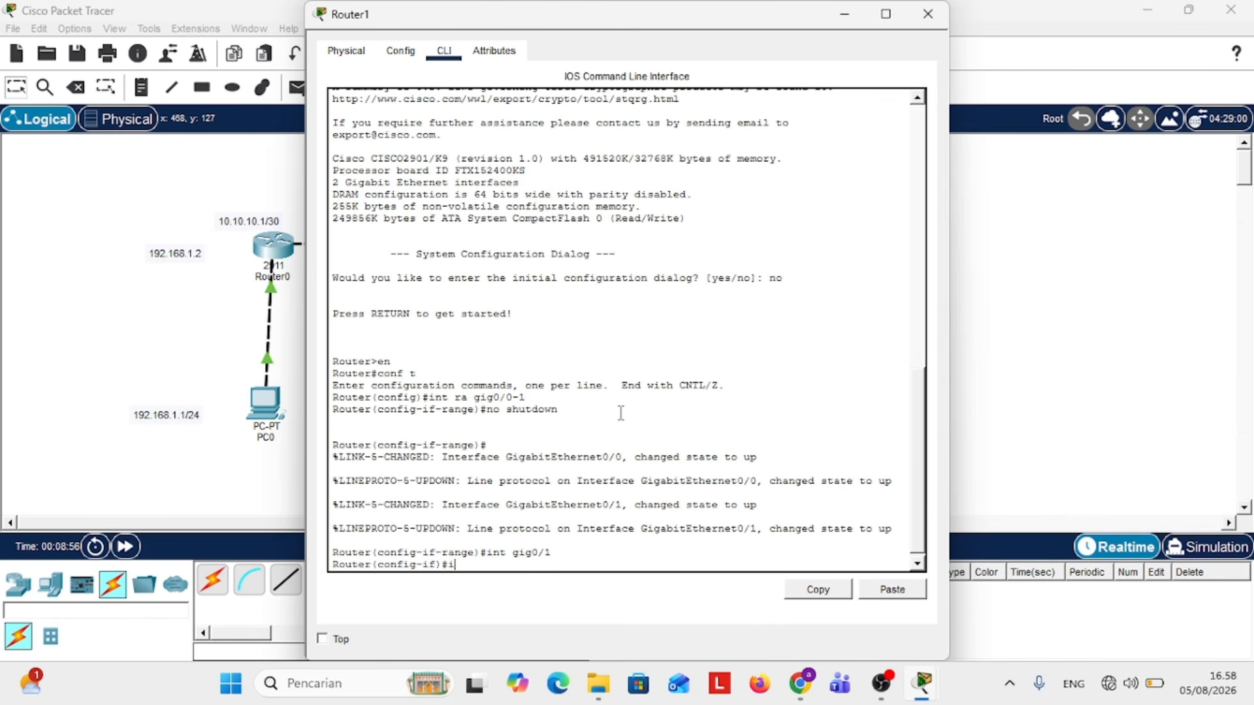
type("p address 192.168.2.2")
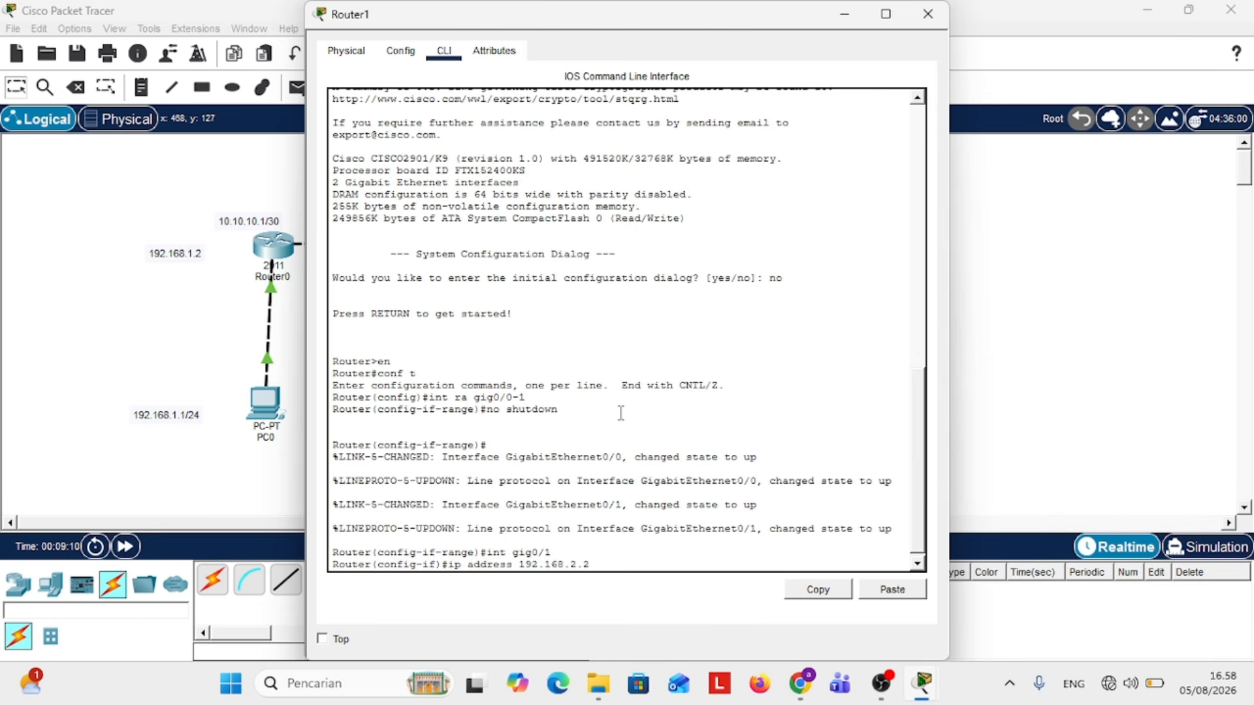
type(" 255.255.255.0")
key("Return")
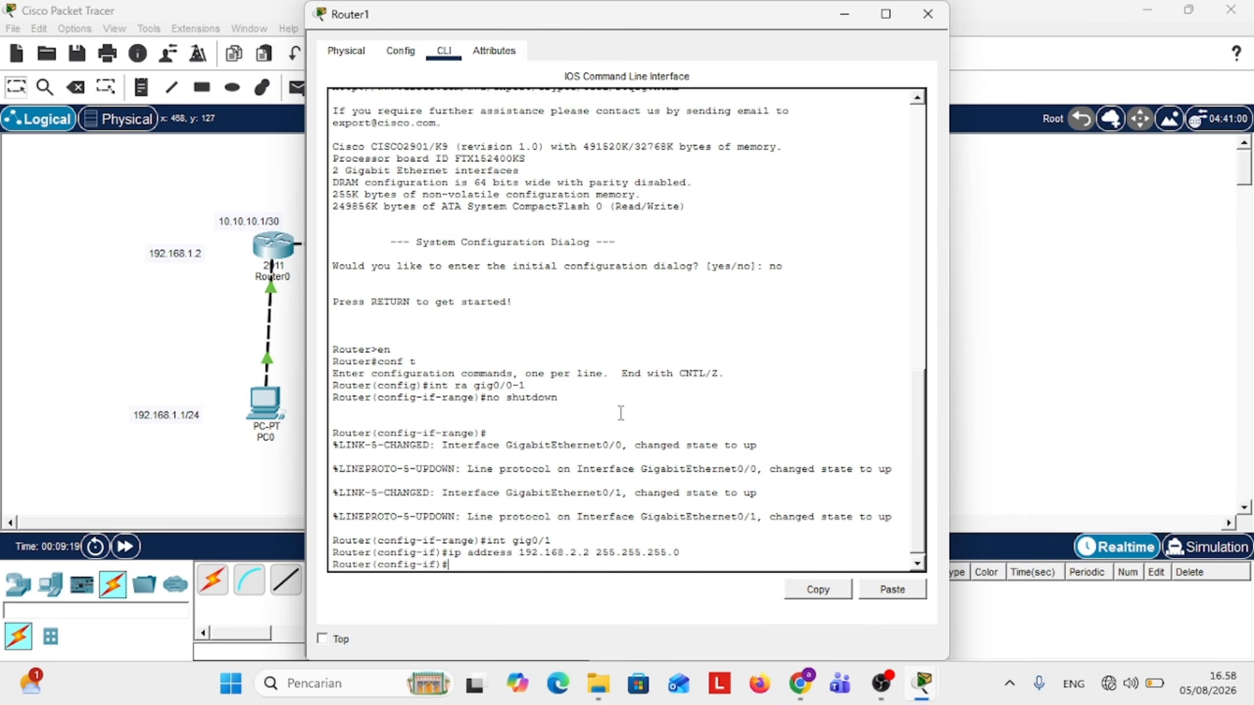
Assign IP address 10.10.10.2 with mask 255.255.255.252 to Router1's interface gig0/0.
type("int gig0/0")
key("Return")
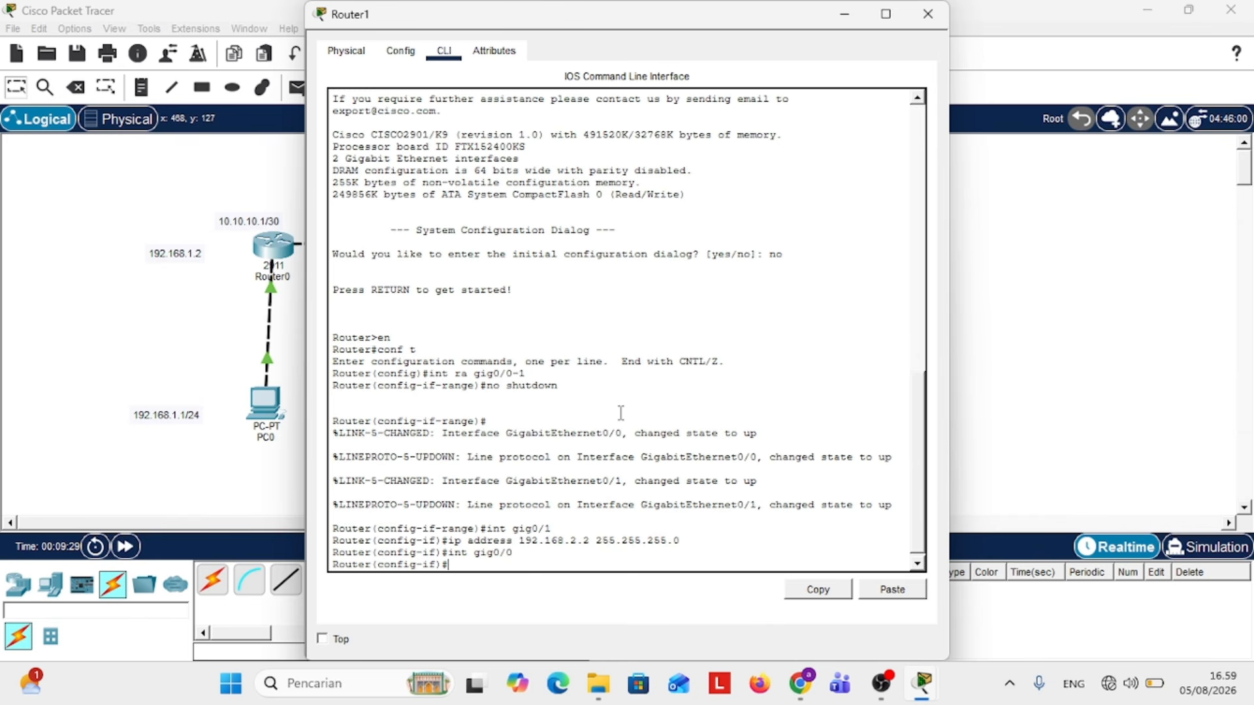
type("ip address 10.10.10.2")
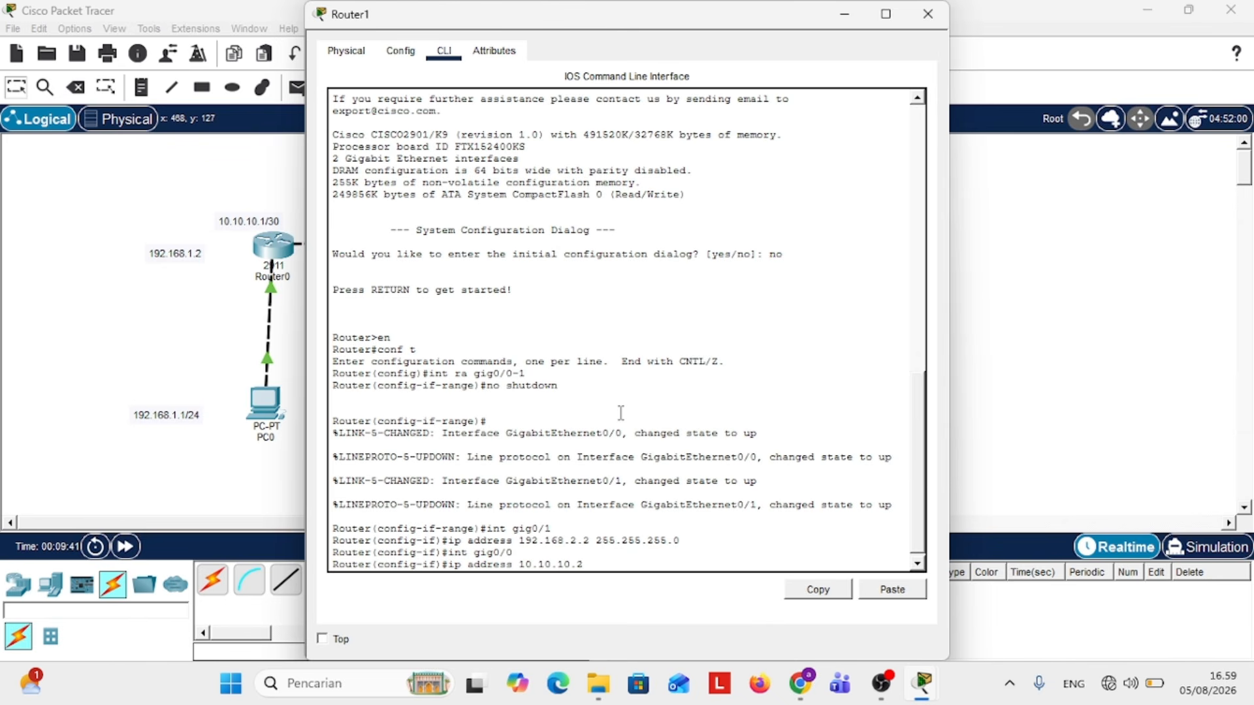
type(" 255.255.255.252")
key("Return")
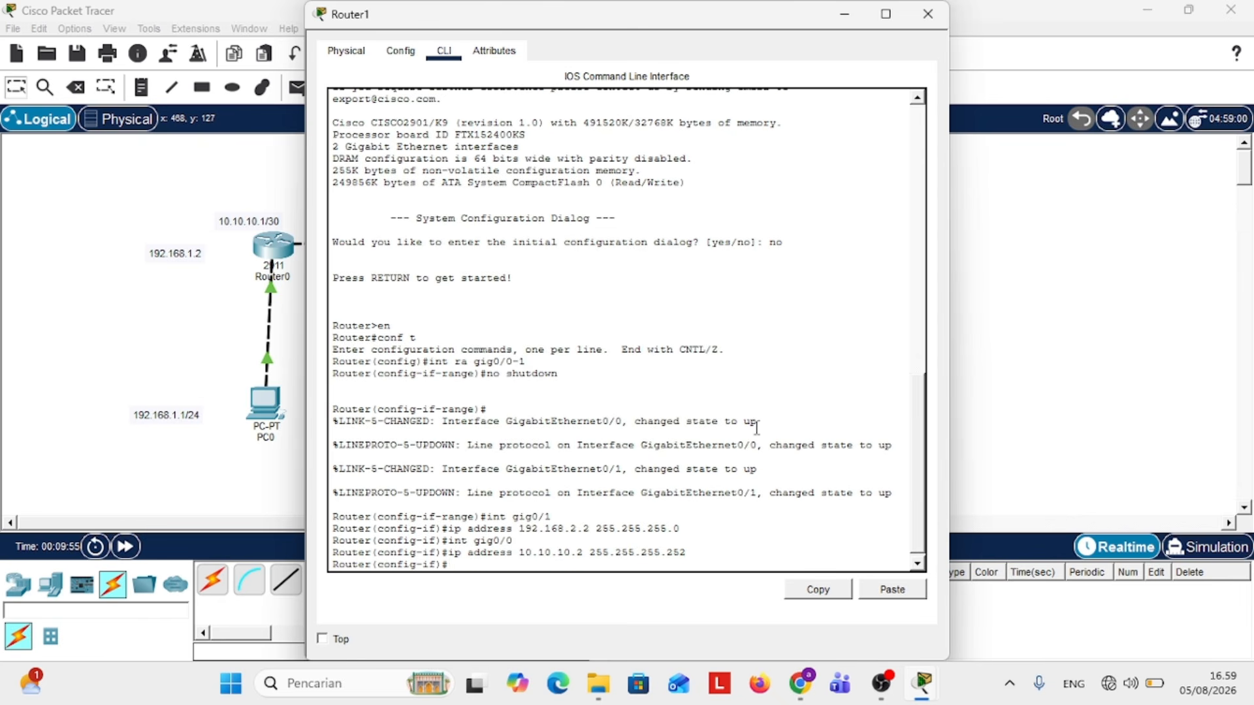
left_click(990, 448)
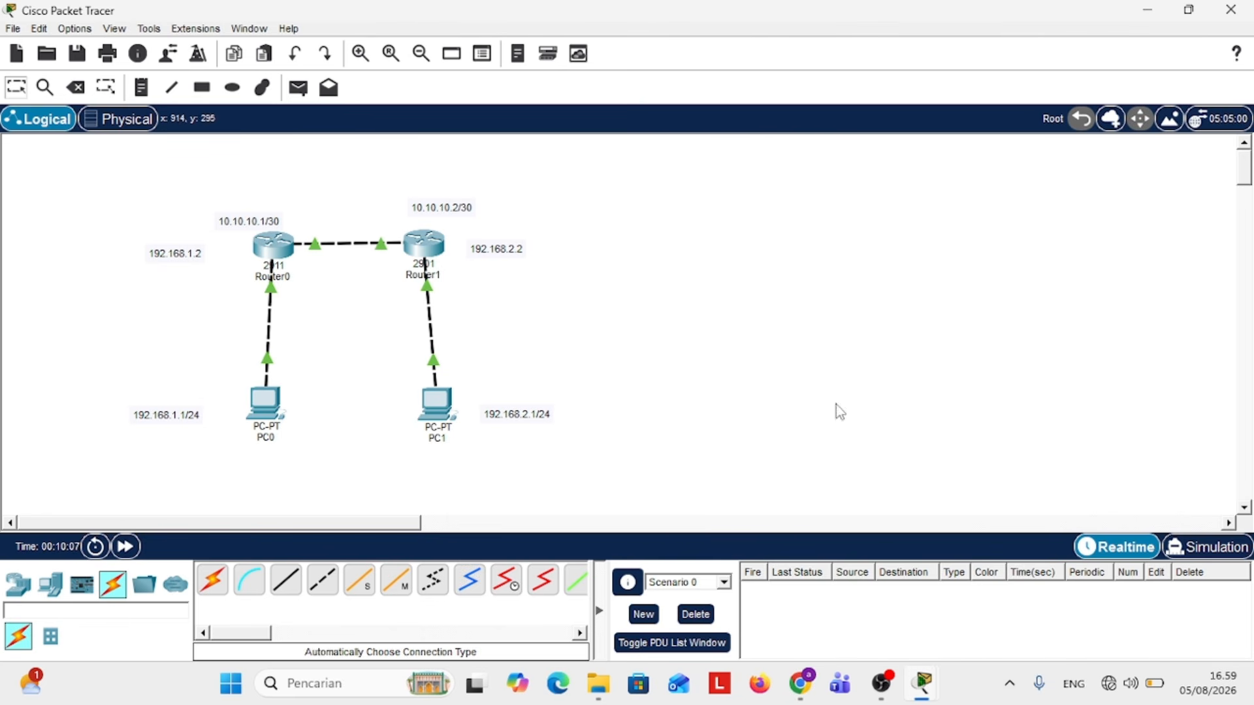
Display Router0's routing table from its command line with do show ip route.
left_click(284, 258)
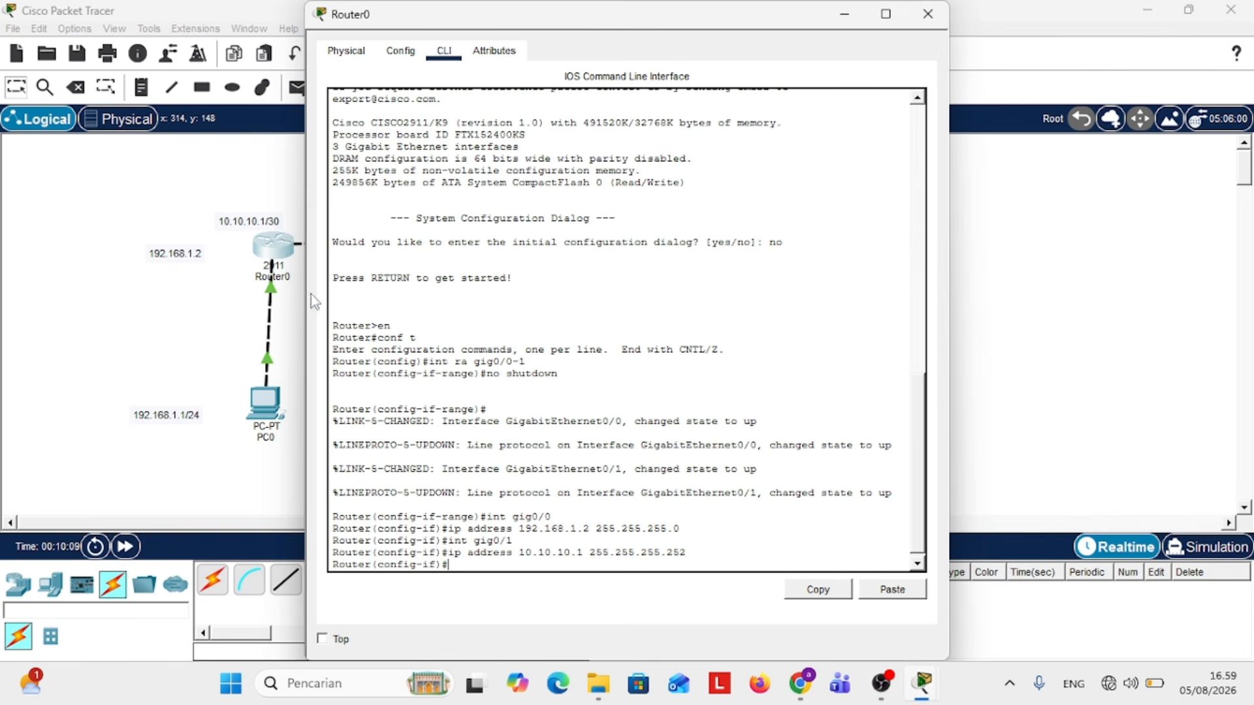
type("do")
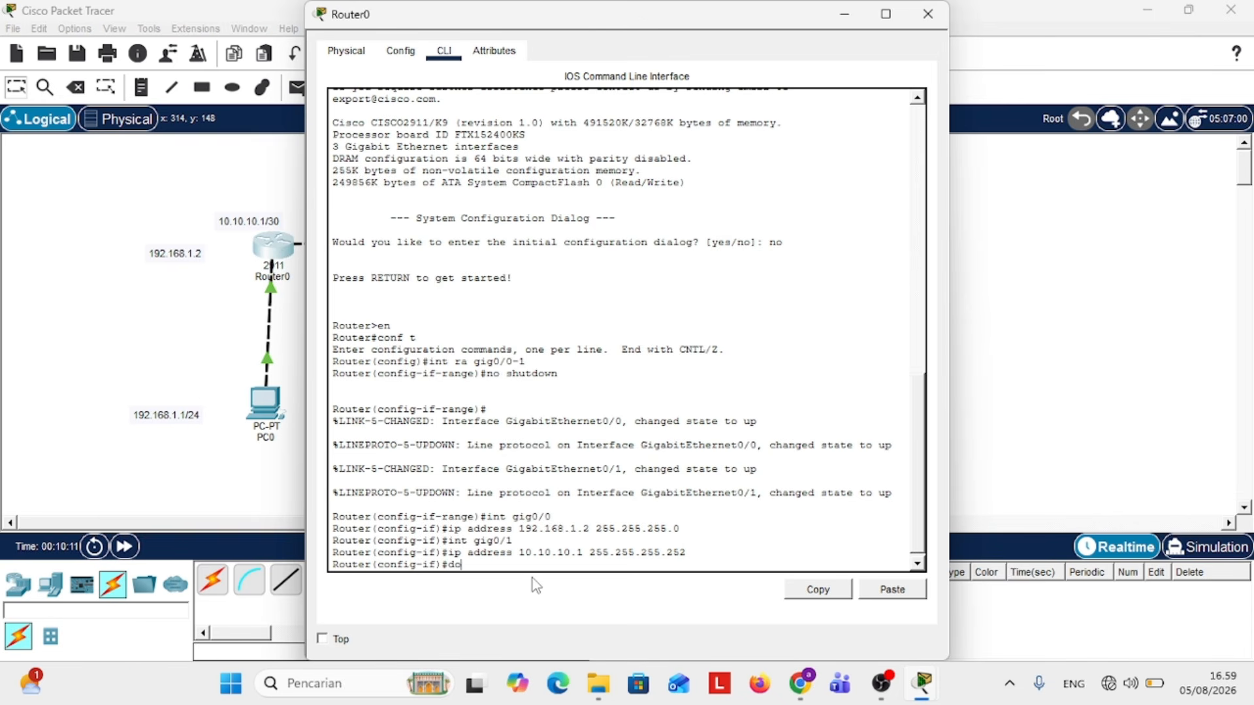
type(" show")
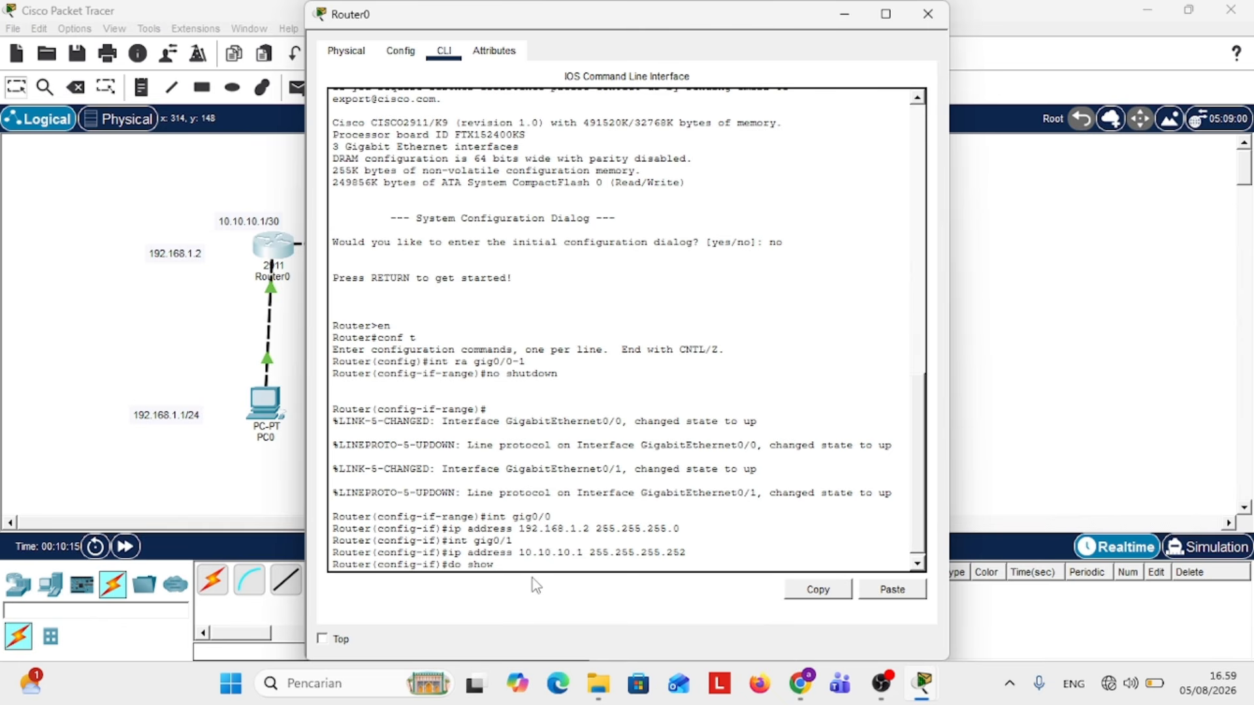
type(" ip route")
key("Return")
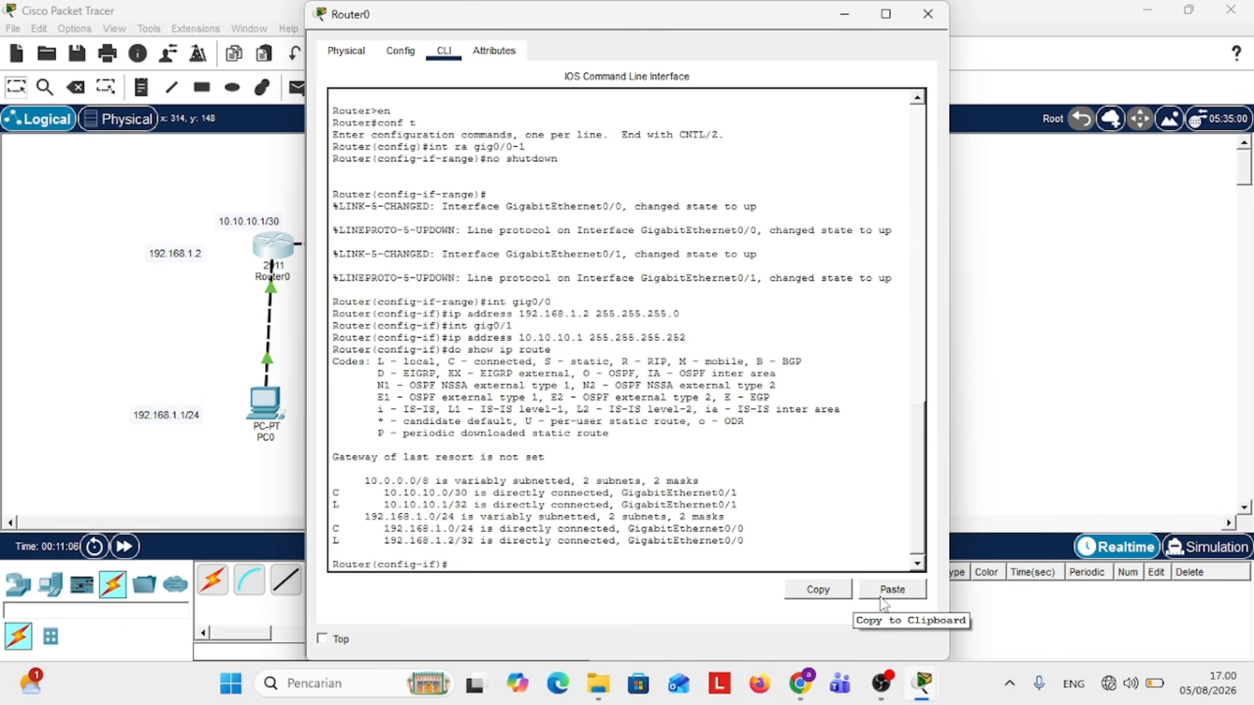
left_click(1022, 471)
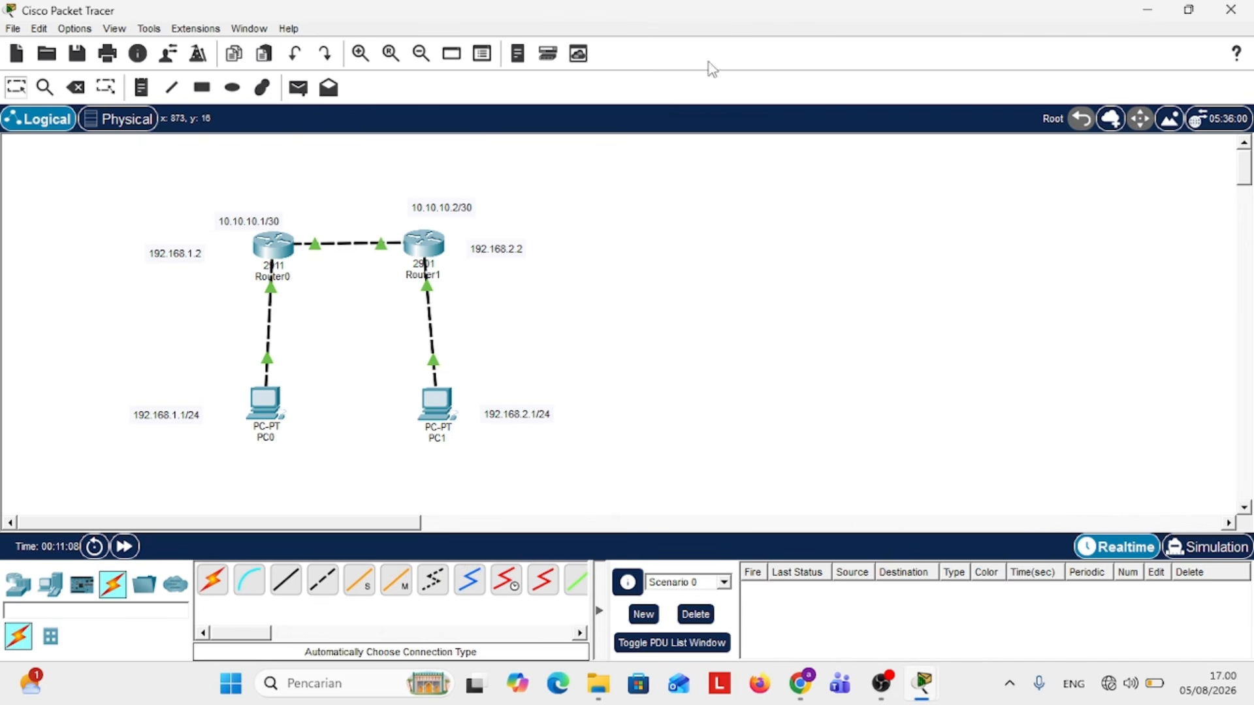
Send a simple PDU from PC0 to PC1 to test connectivity between the two networks.
left_click(298, 89)
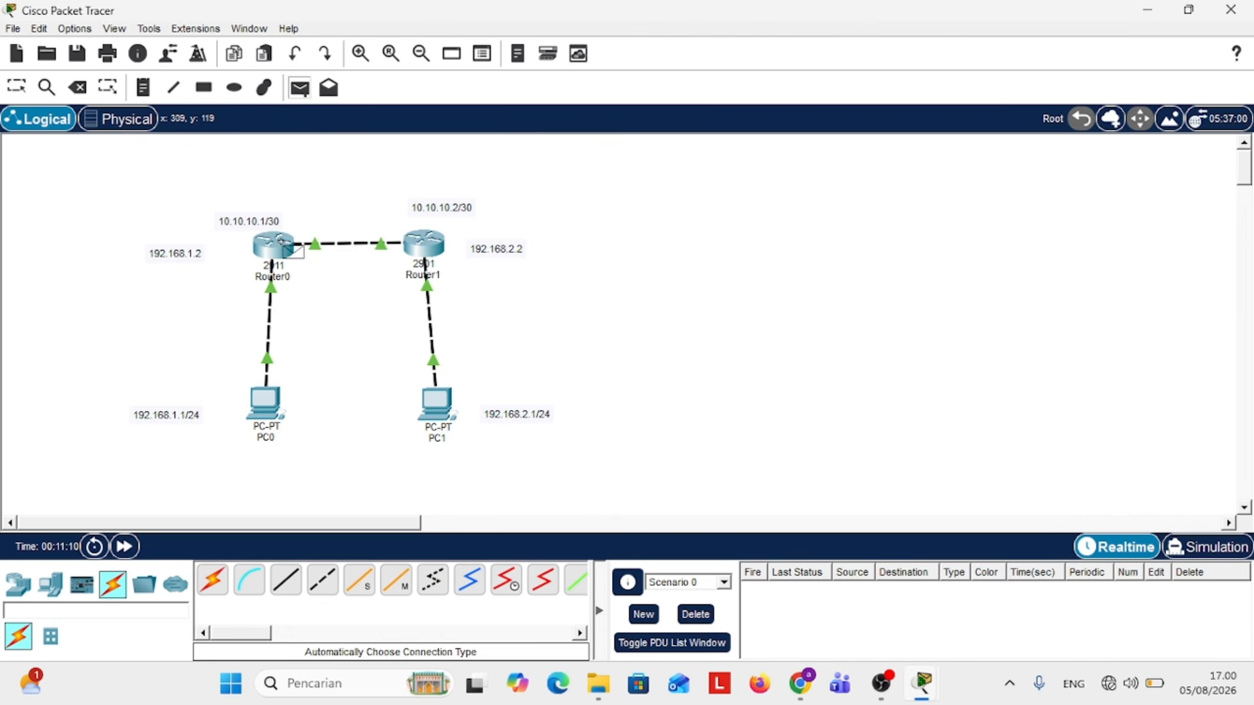
left_click(263, 397)
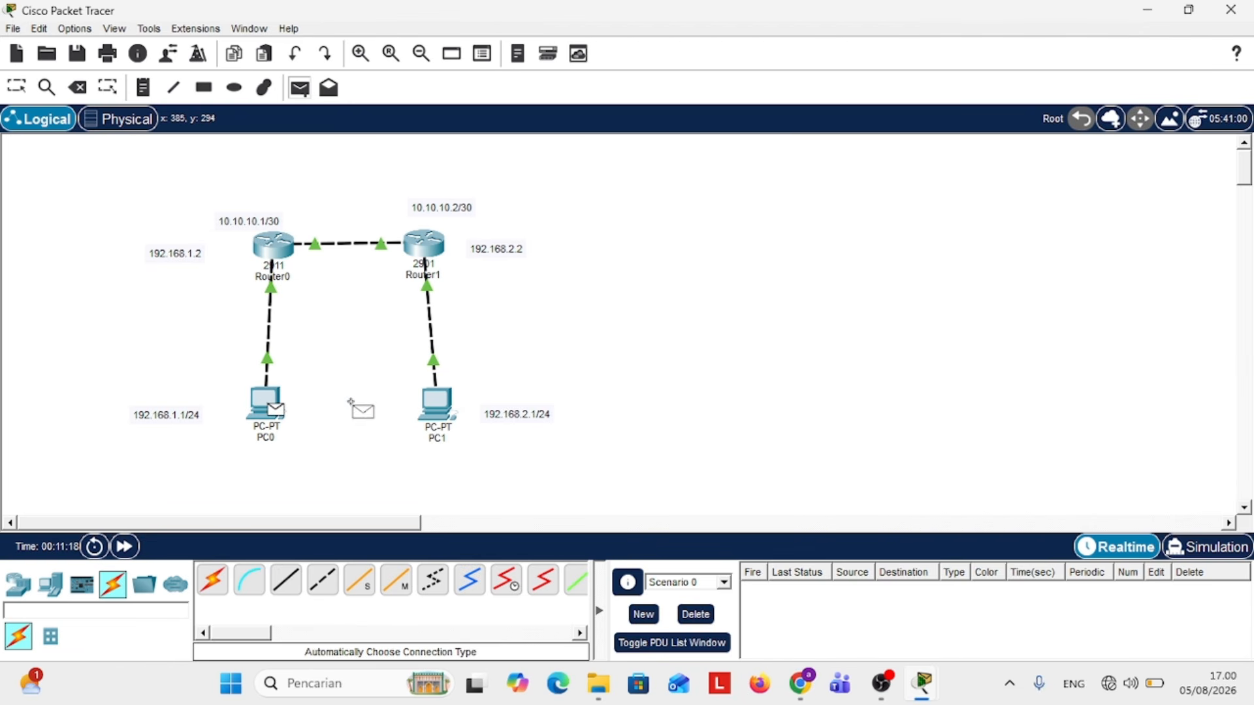
left_click(438, 410)
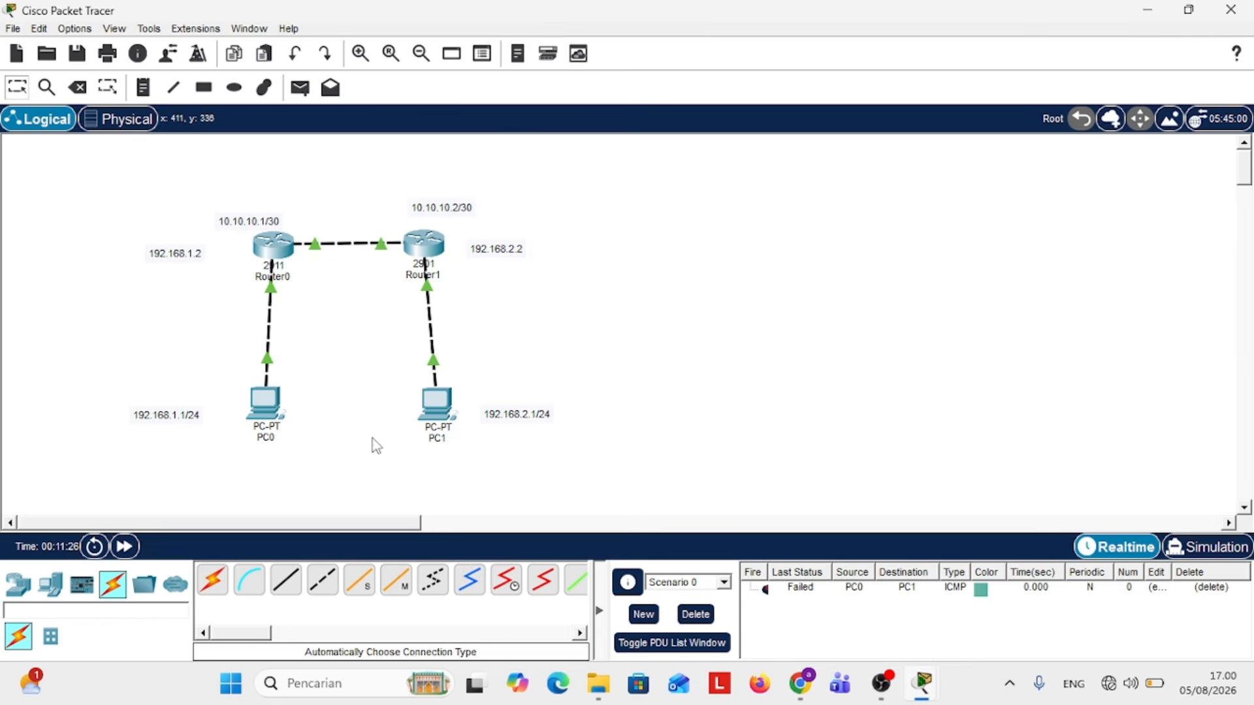
Ping 192.168.2.1 from PC0's command prompt to test the path to PC1.
left_click(267, 408)
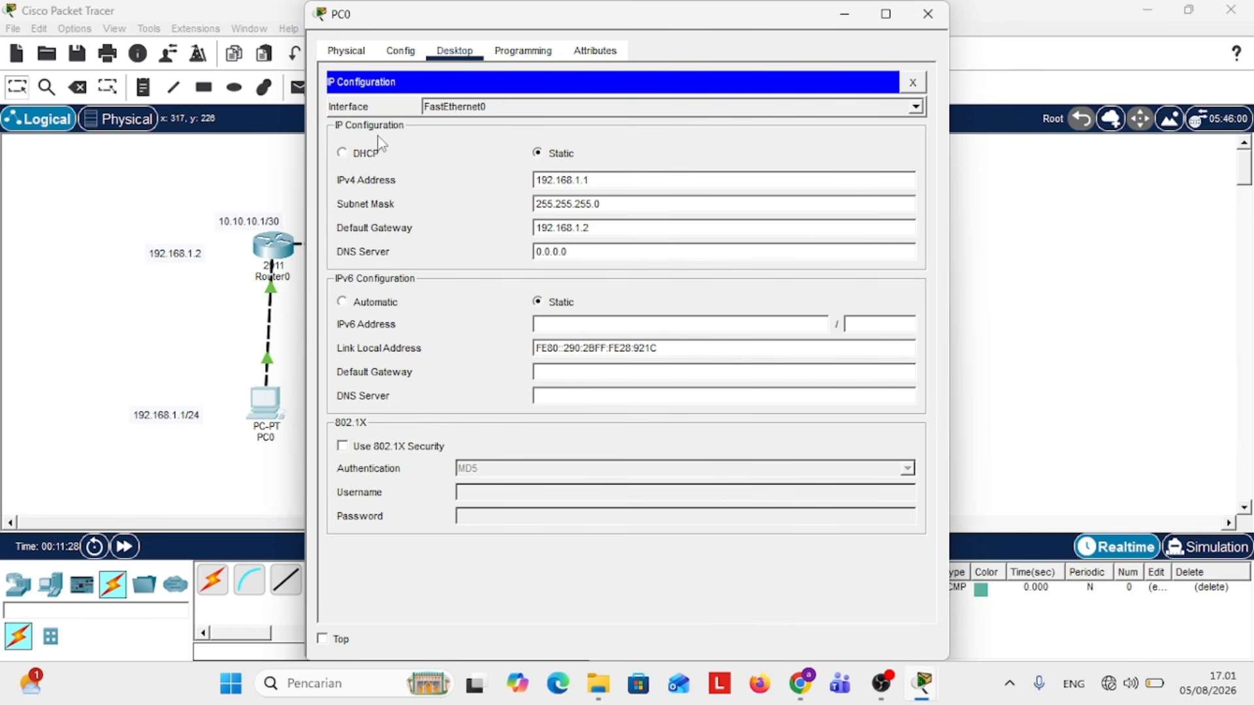
left_click(399, 52)
left_click(452, 52)
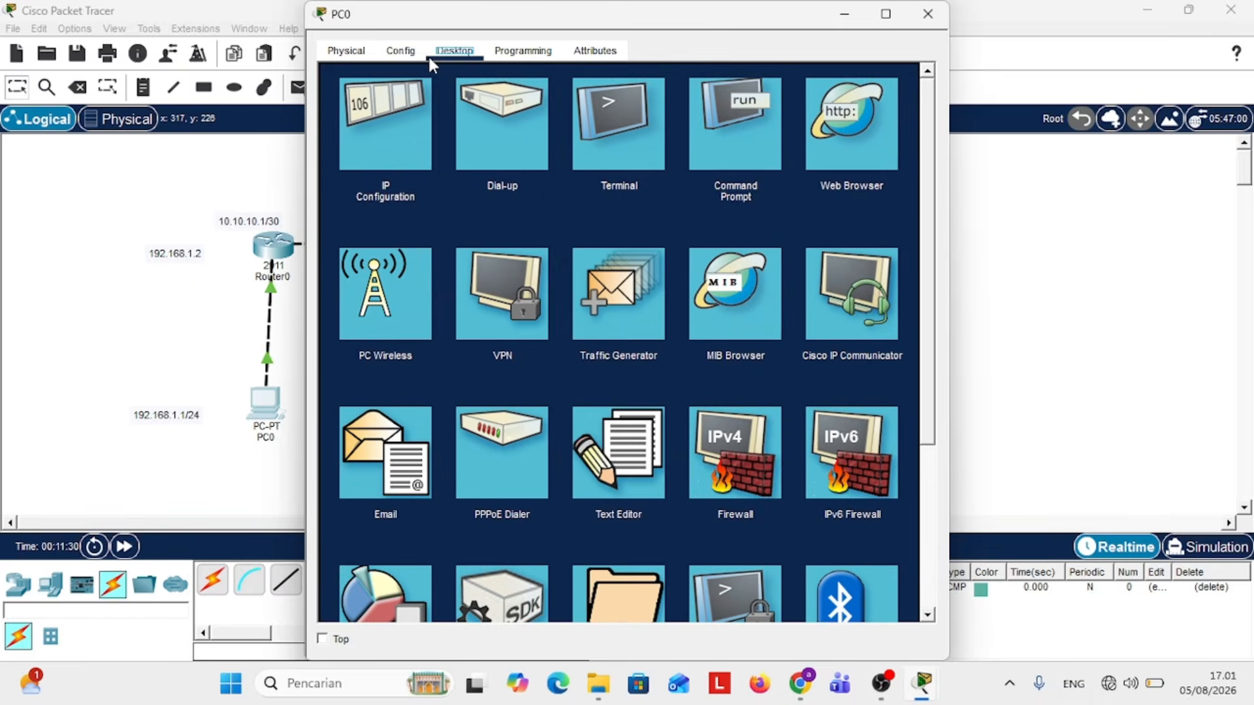
left_click(384, 125)
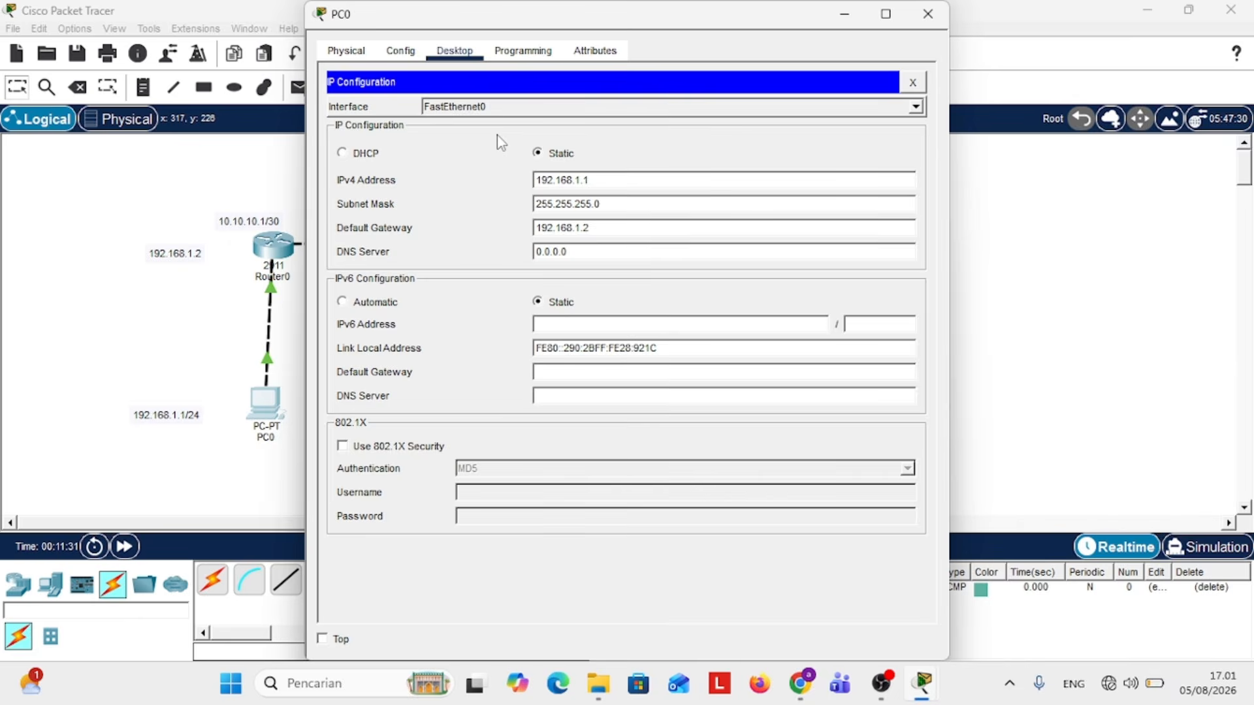
left_click(399, 51)
left_click(453, 51)
left_click(696, 147)
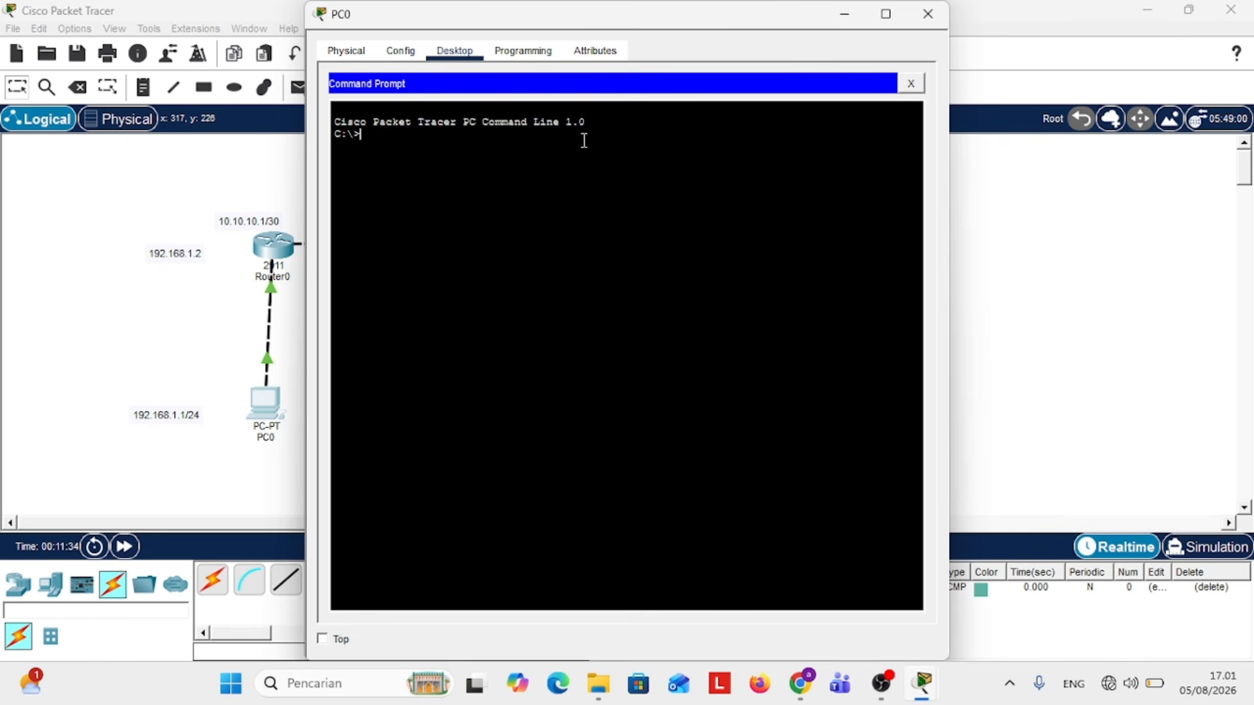
type("ping 192.168.2.1")
key("Return")
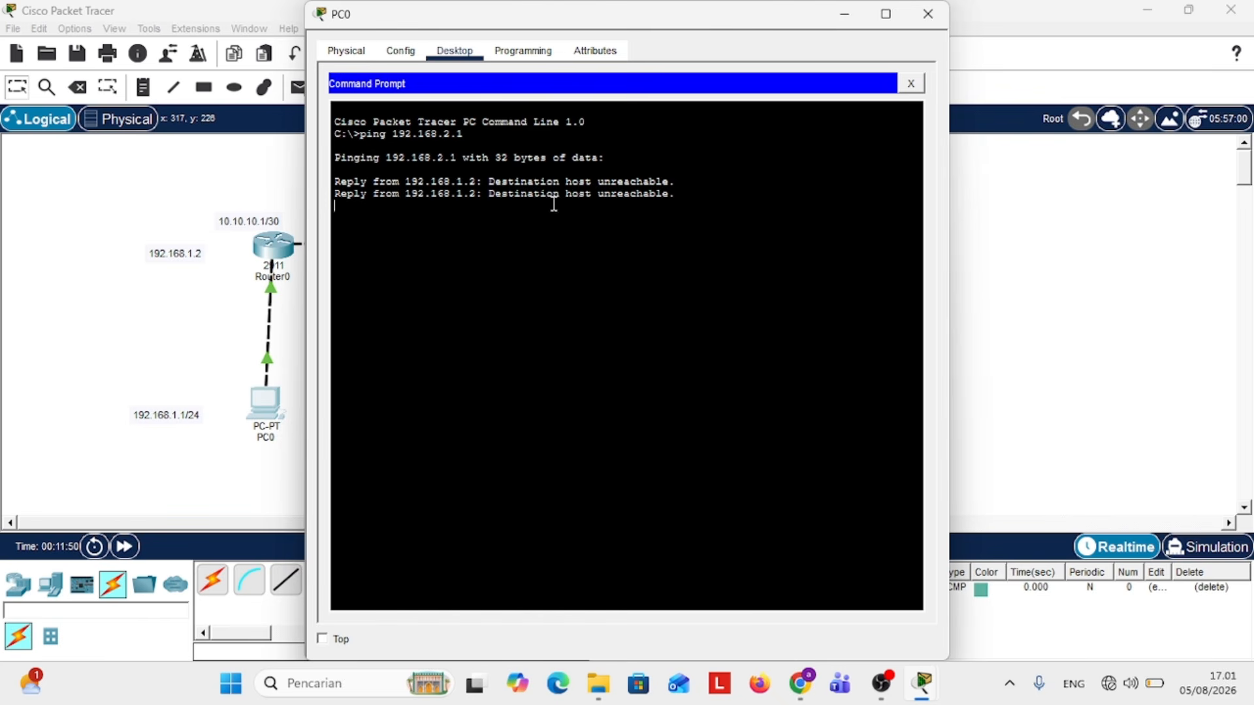
left_click(1097, 282)
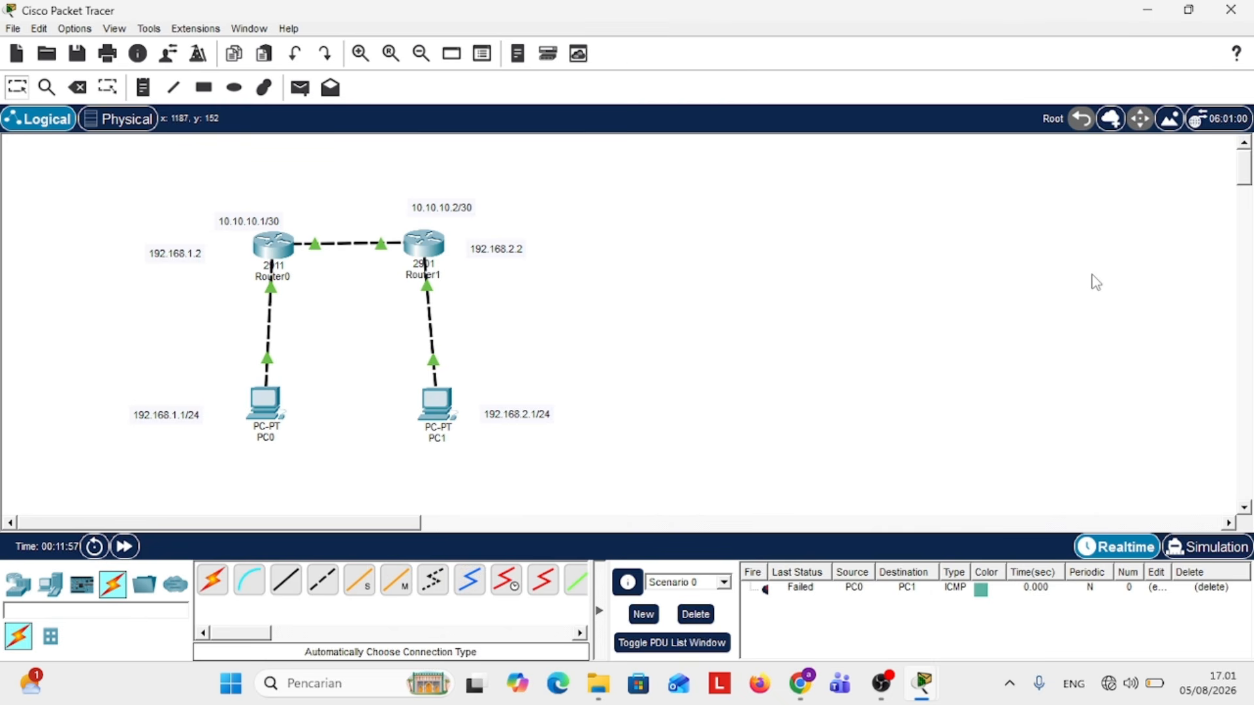
Add a static route on Router0 to network 192.168.2.0 with mask 255.255.255.0 via next hop 10.10.10.2.
left_click(283, 248)
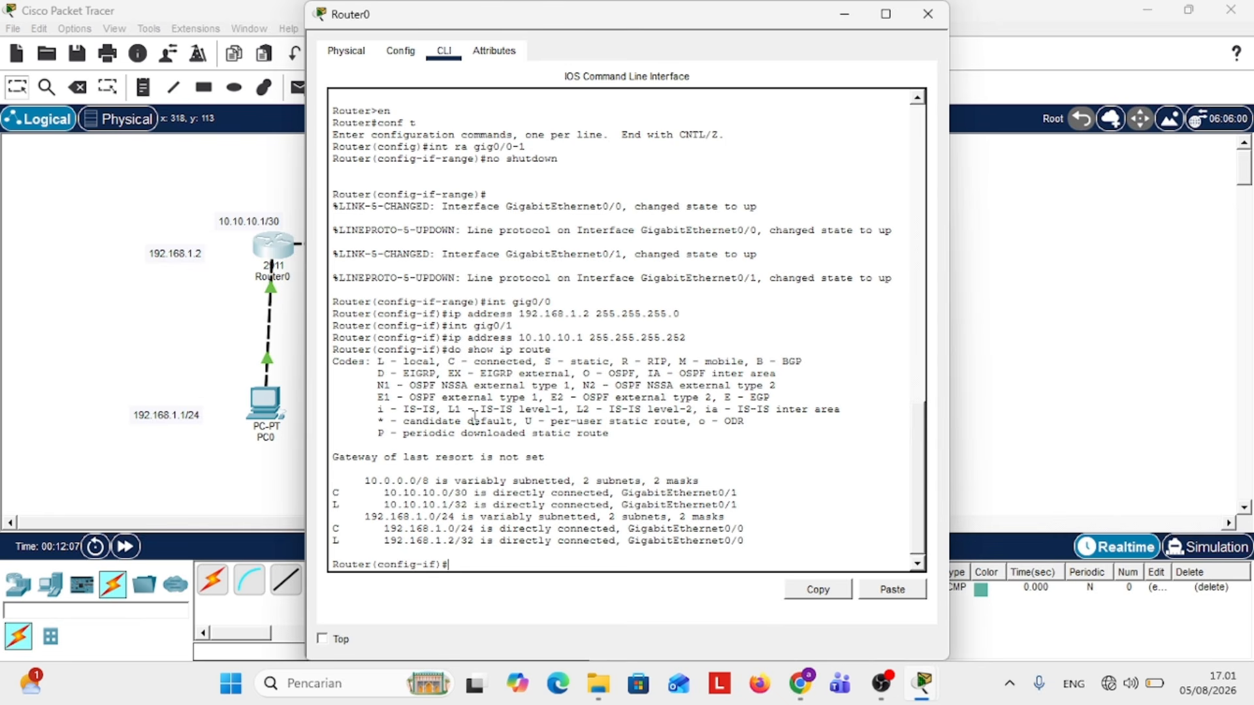
type("ip")
type(" ro")
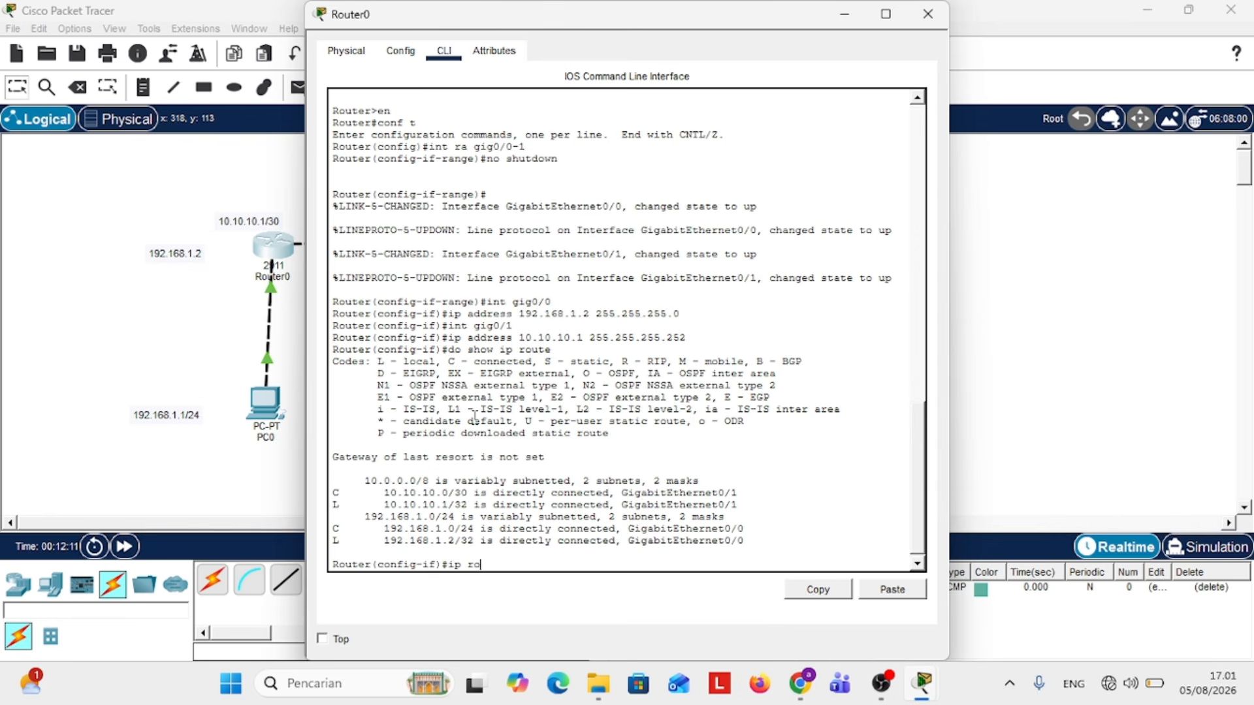
type("ute")
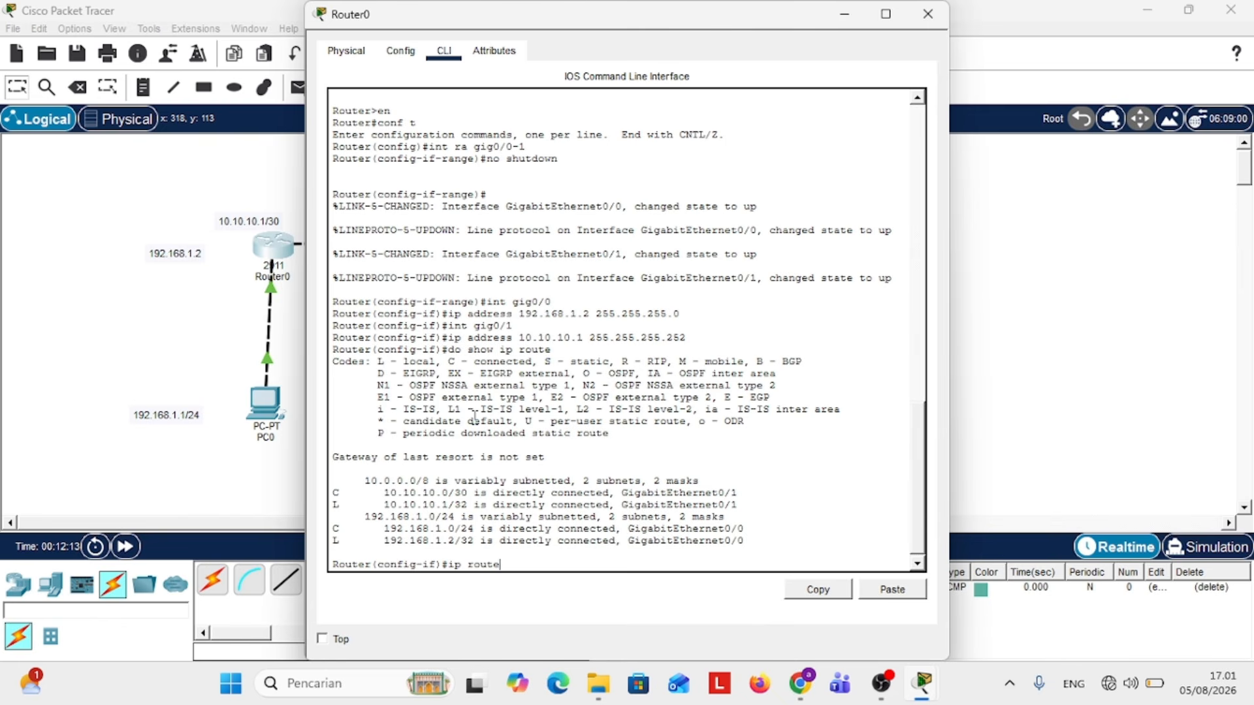
type(" 192.1")
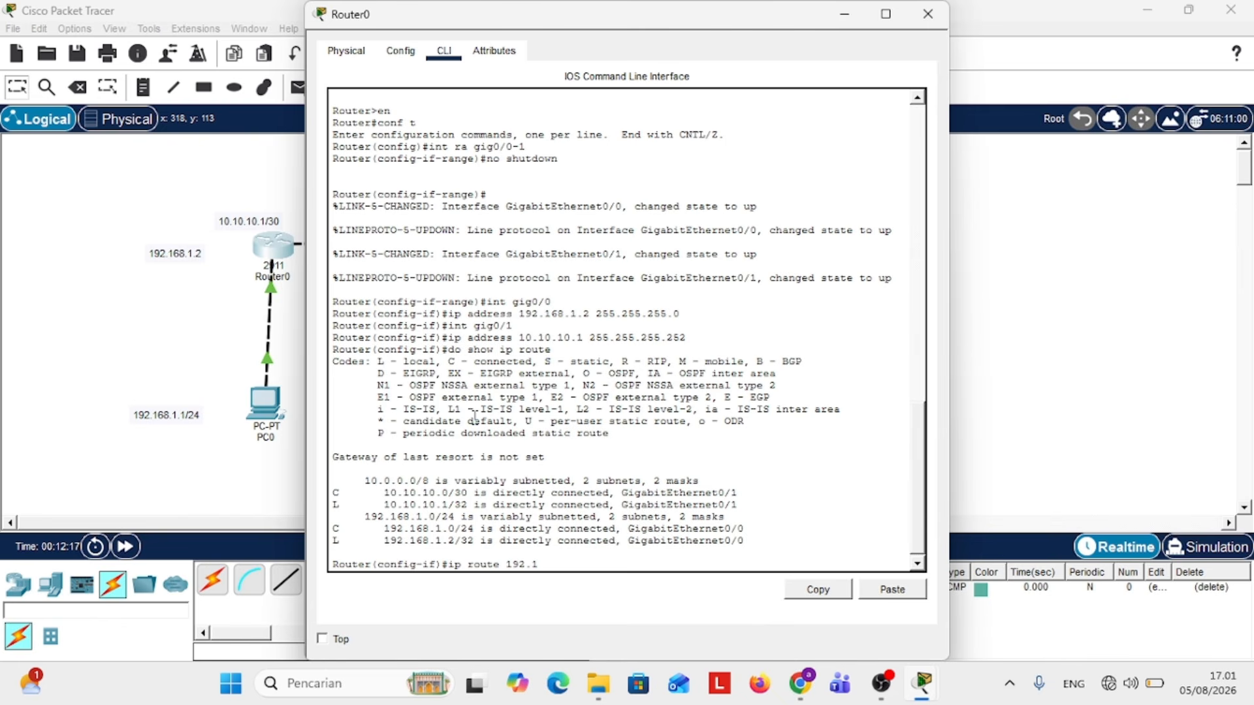
type("68.")
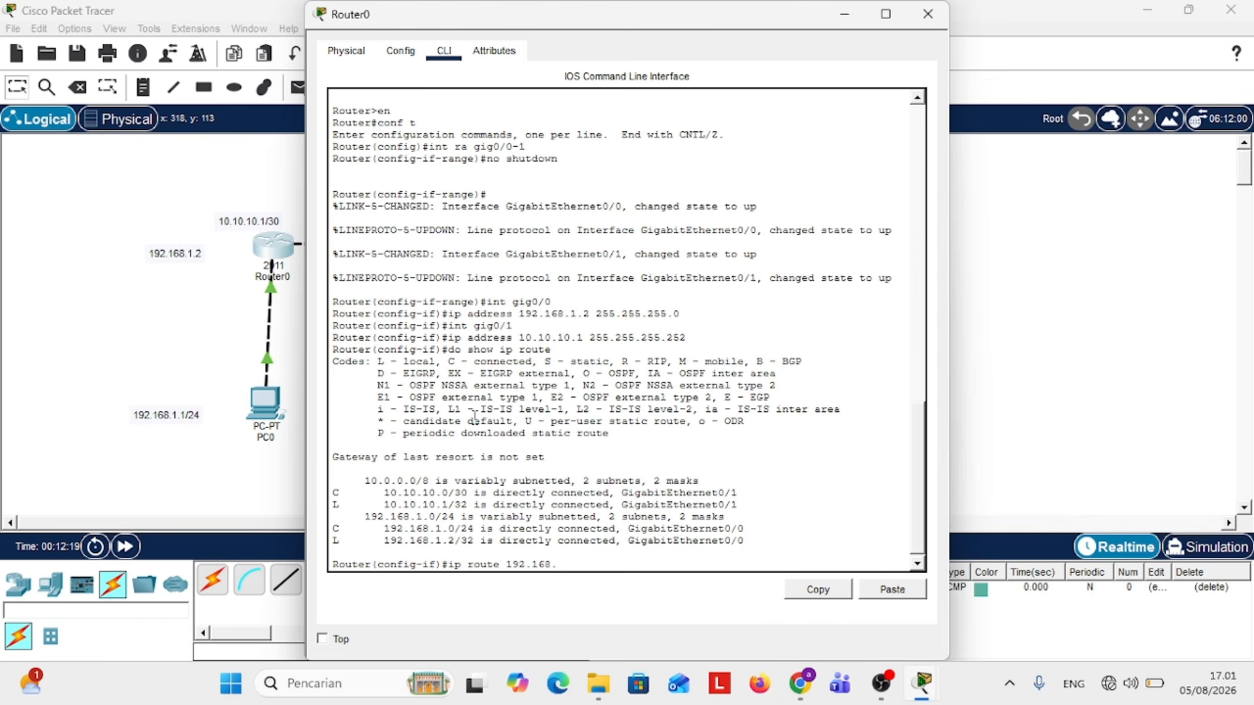
type("2.")
type("0 255.255.255")
type(".0 10.10.")
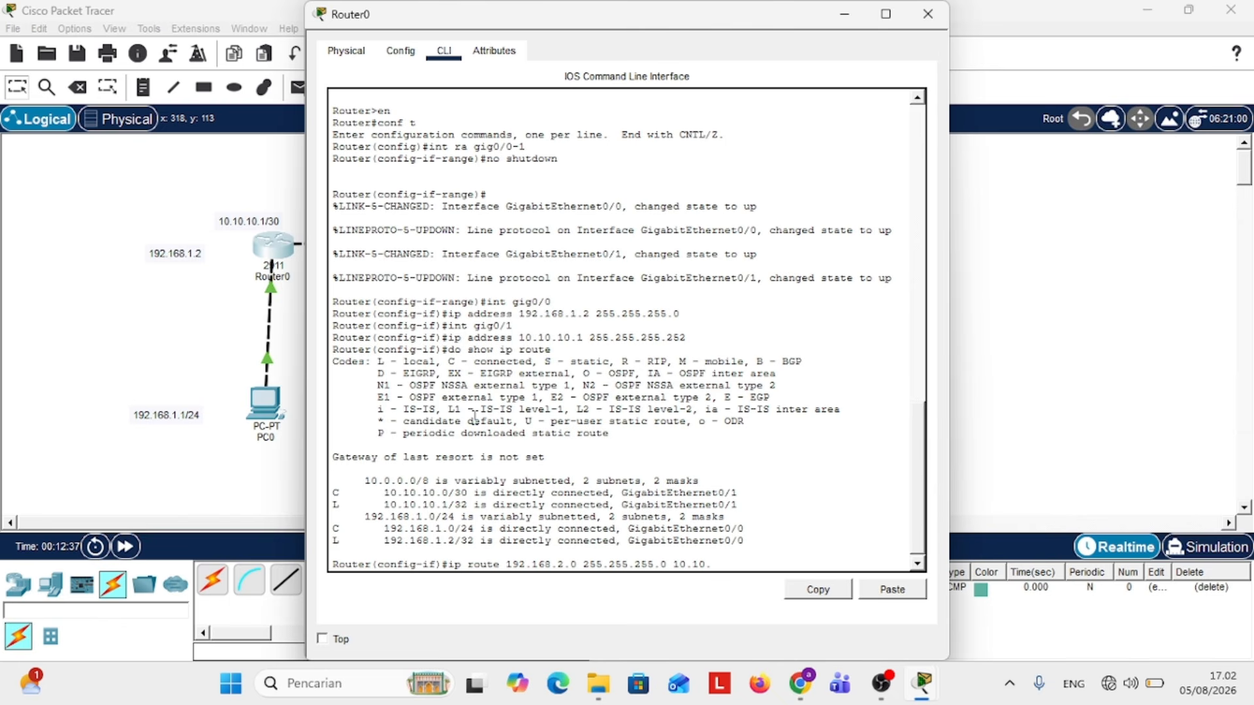
type("10.2")
key("Return")
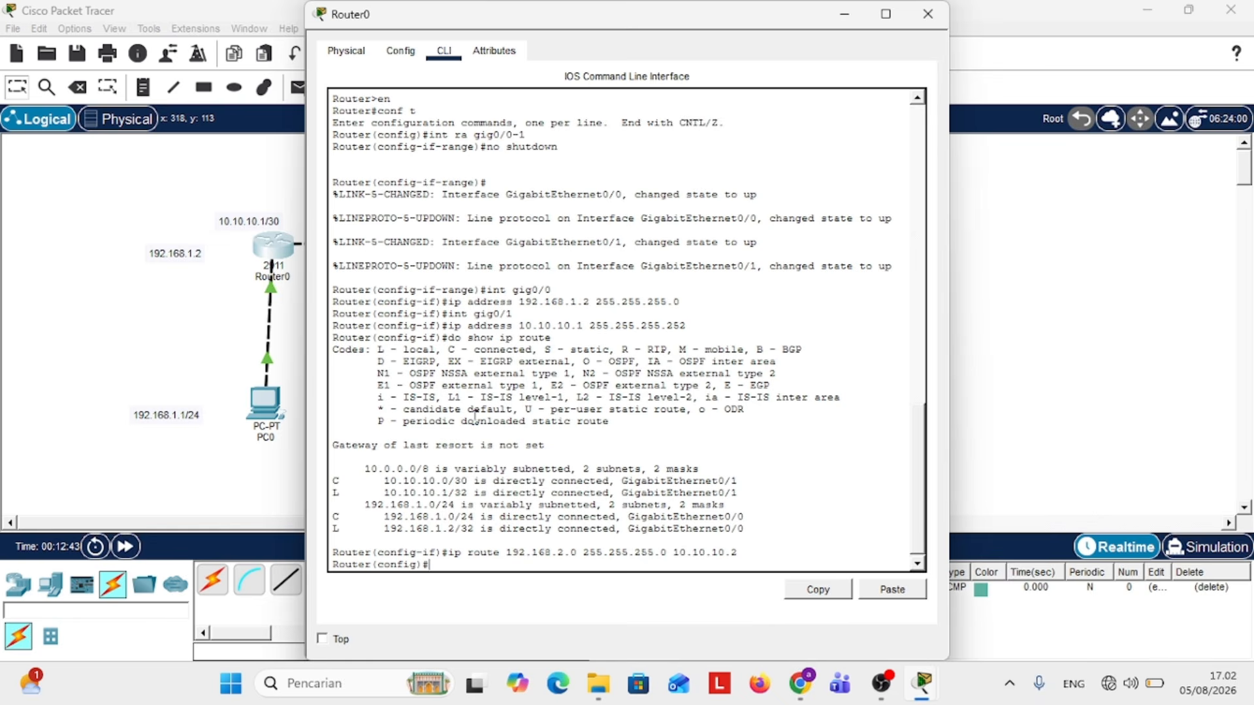
left_click(1046, 470)
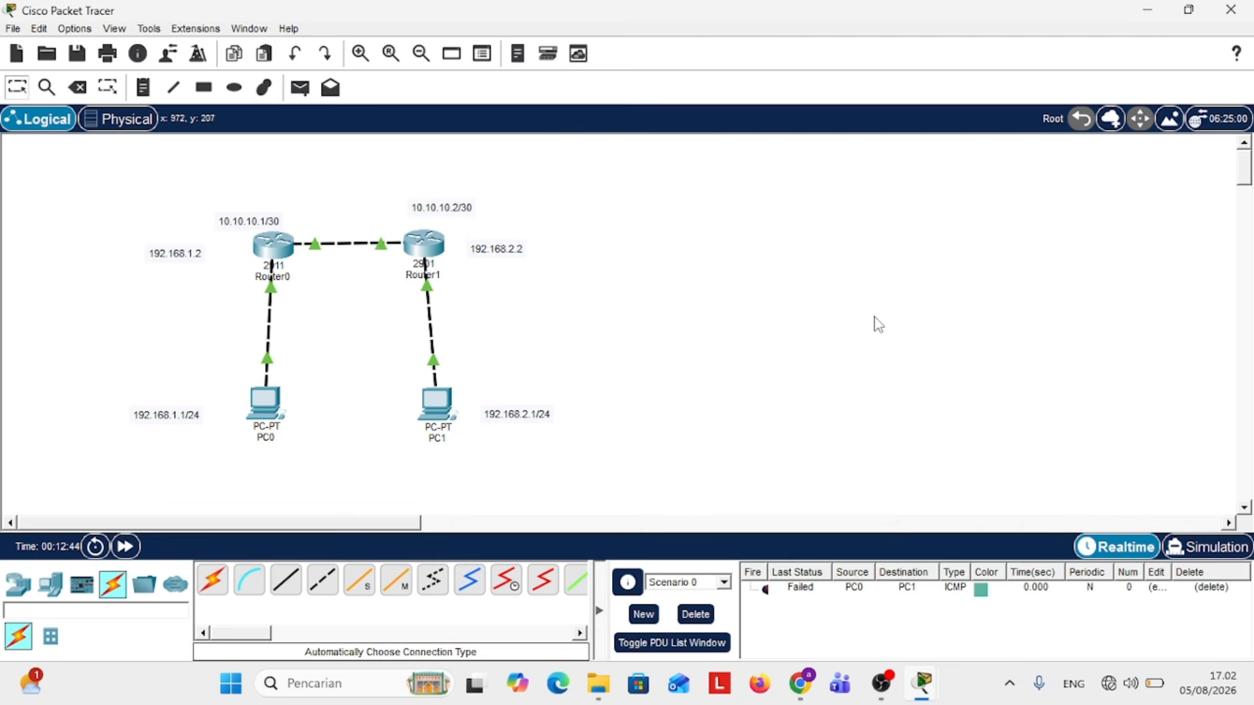
Add a static route on Router1 to network 192.168.1.0 with mask 255.255.255.0 via next hop 10.10.10.1.
left_click(405, 230)
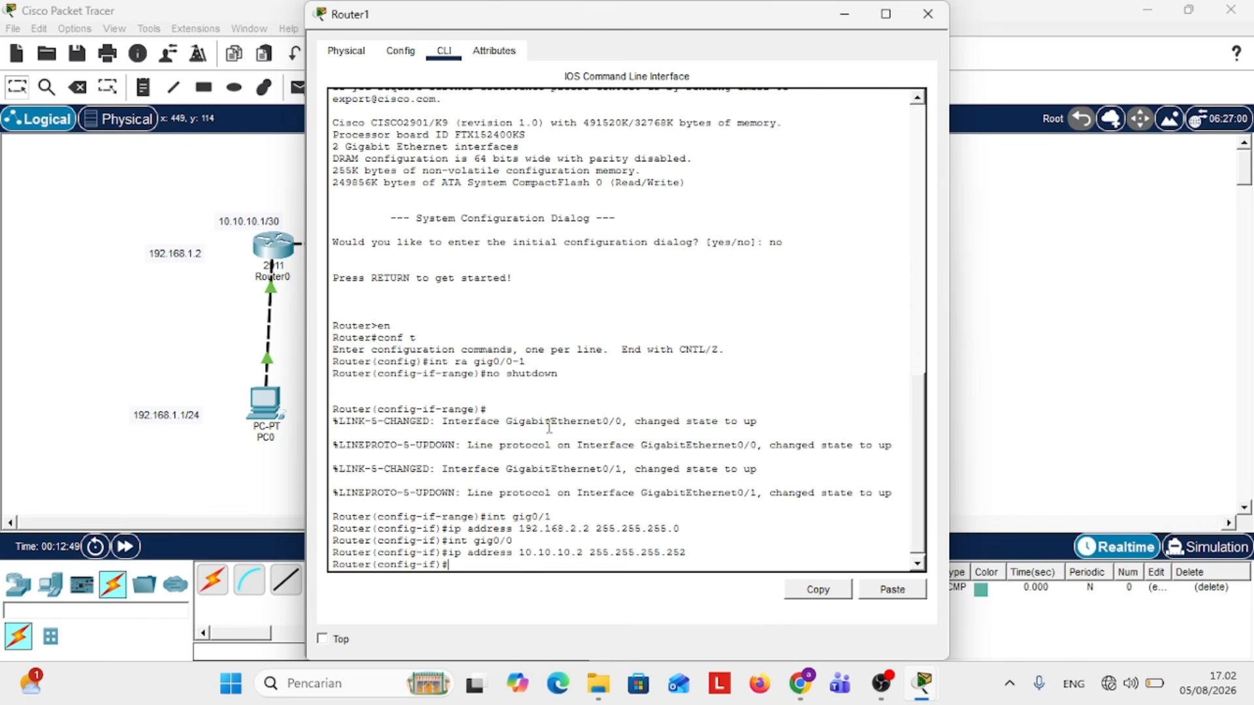
type("ip route 192.168.1.0 255.")
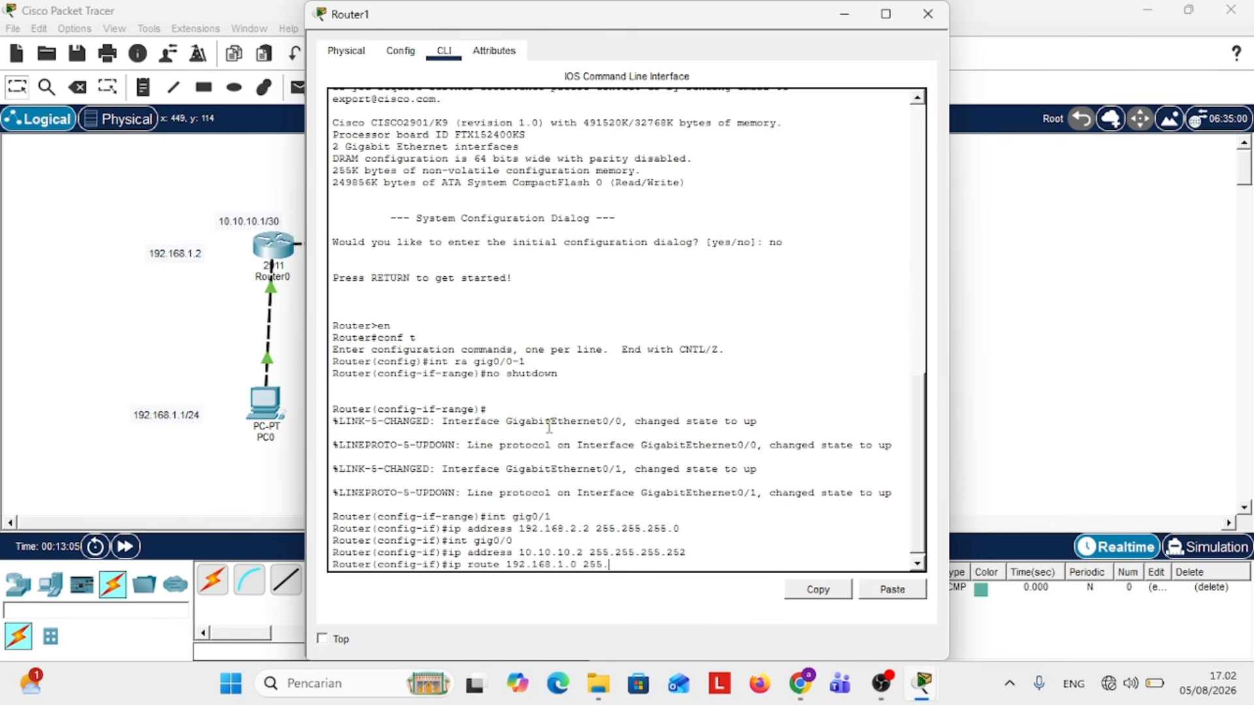
type("255.255.0")
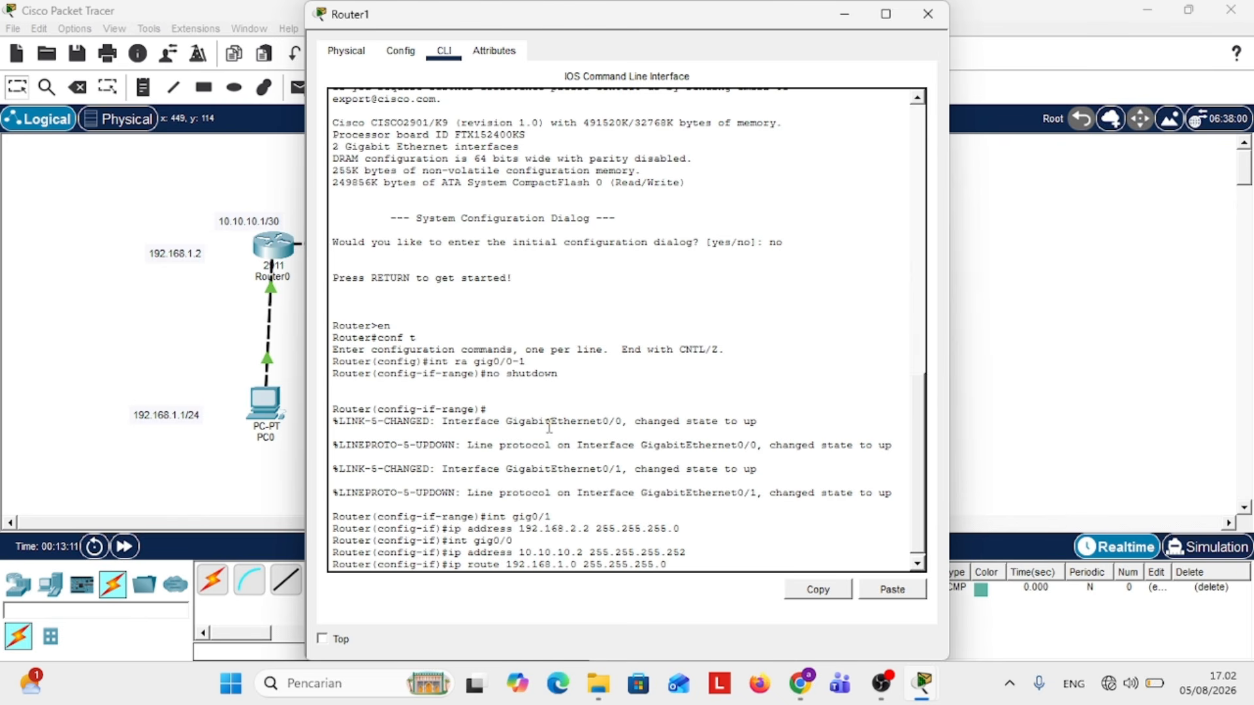
type(" 10.10.")
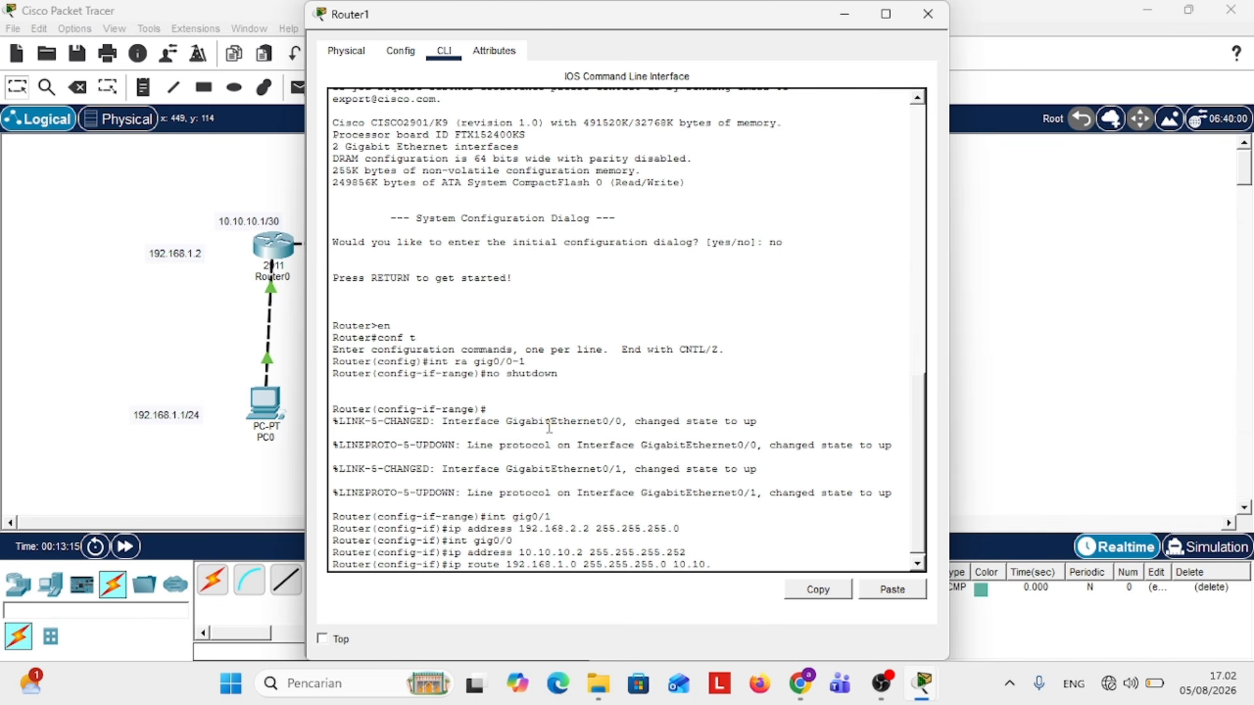
type("10.1")
key("Return")
left_click(1139, 428)
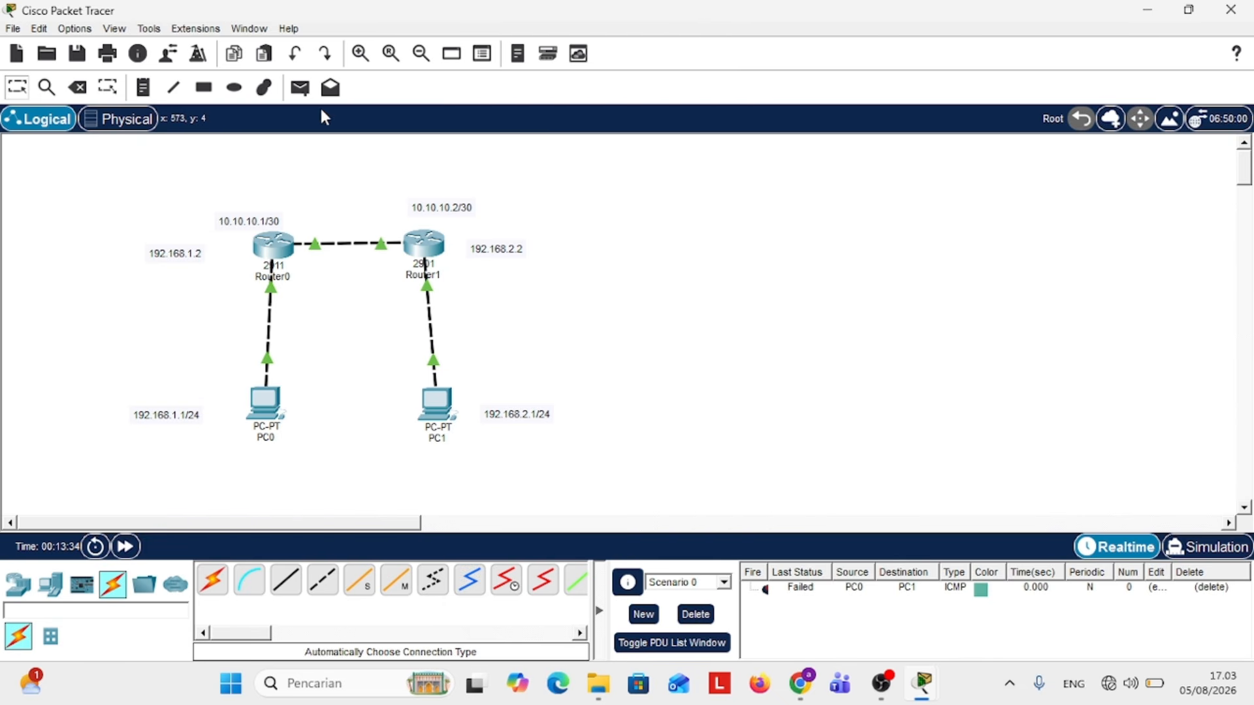
Send a new simple PDU from PC0 to PC1 and fire it again to retest connectivity.
left_click(299, 88)
left_click(273, 395)
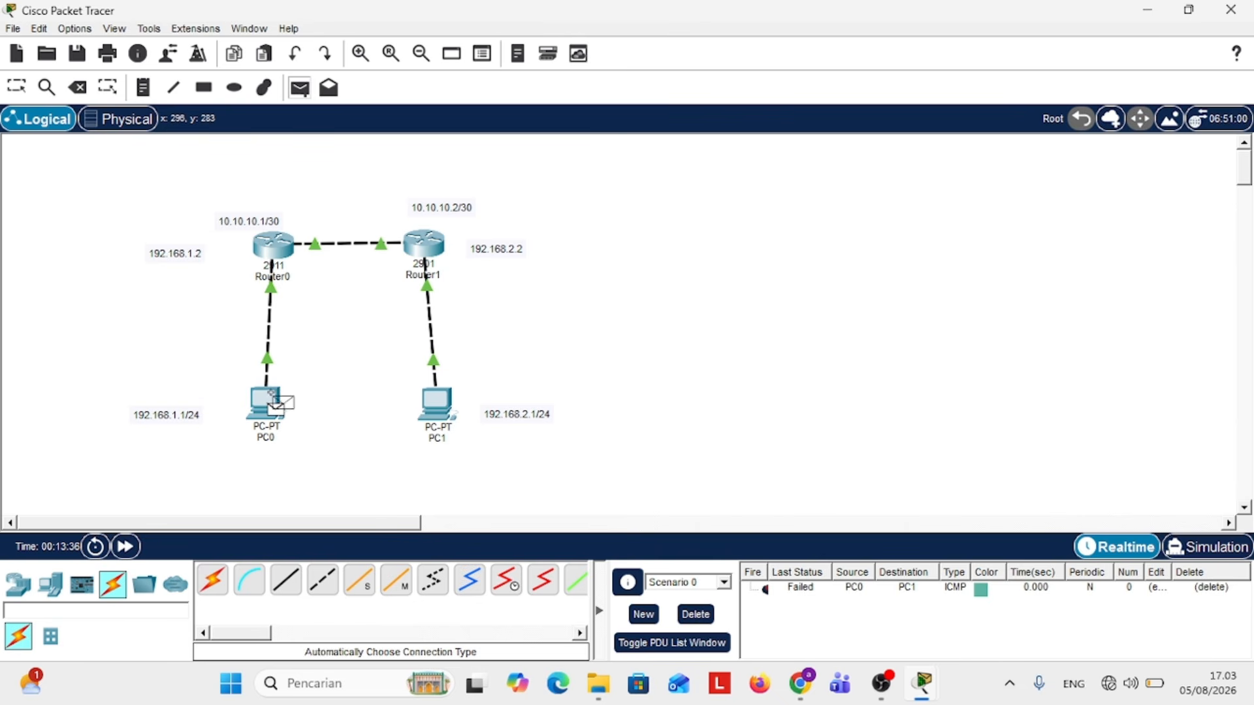
left_click(437, 400)
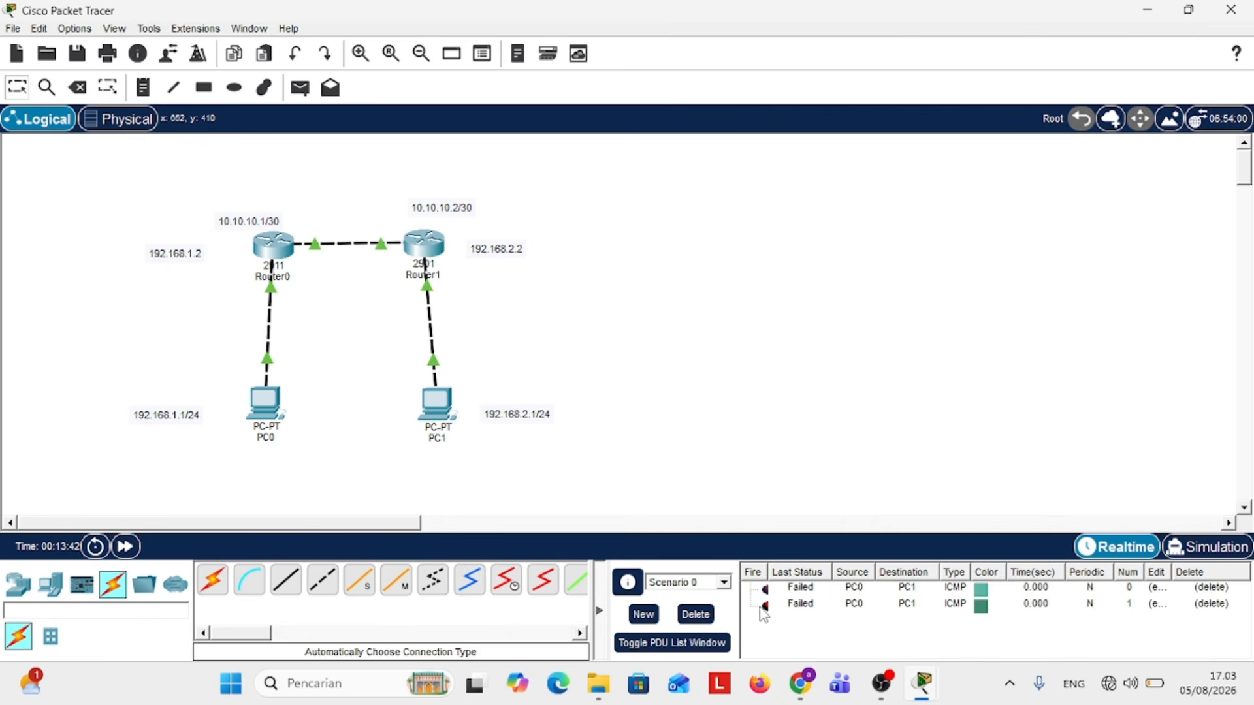
double_click(764, 607)
double_click(765, 608)
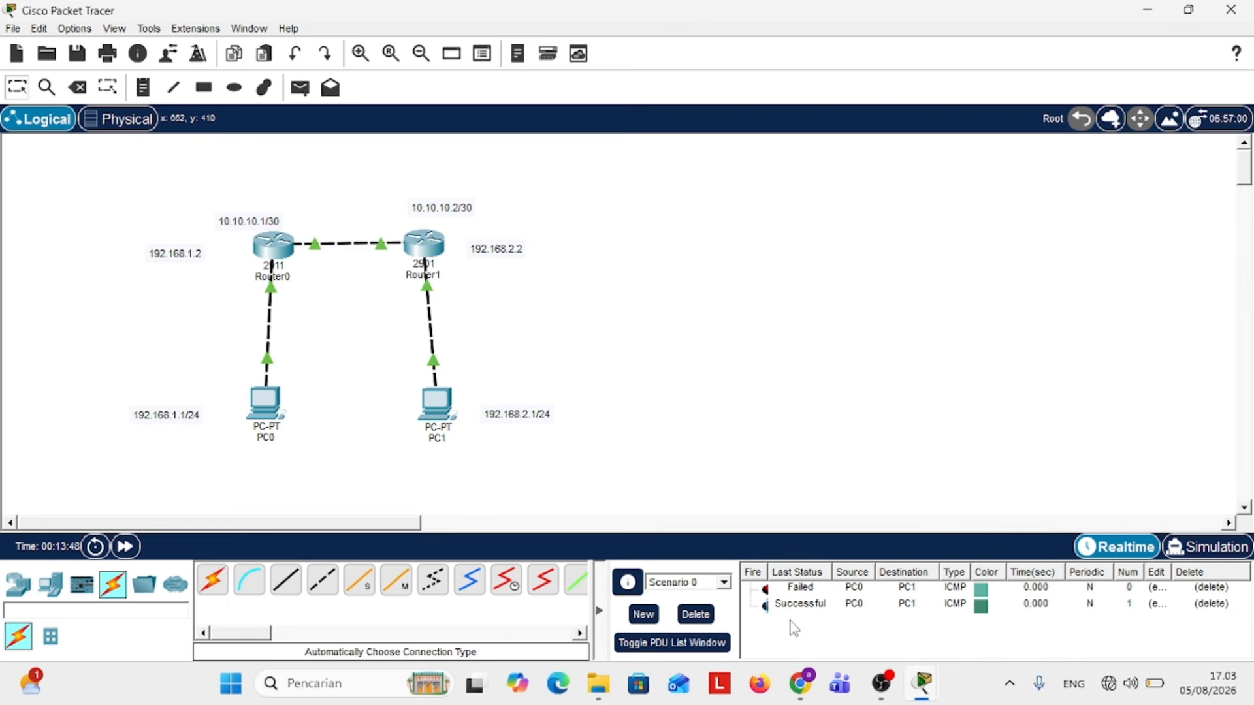